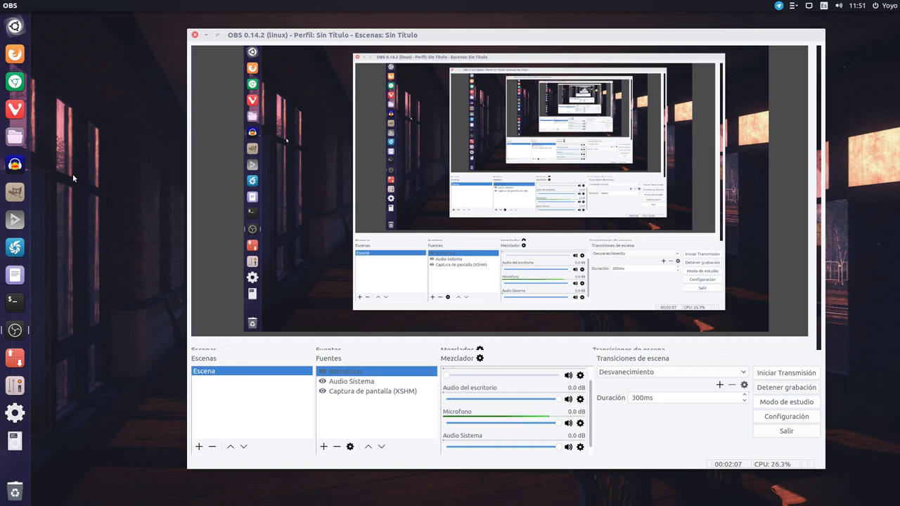
Minimize the recording OBS Studio window to reveal the Ubuntu desktop.
{"action": "left_click", "coordinate": [206, 34]}
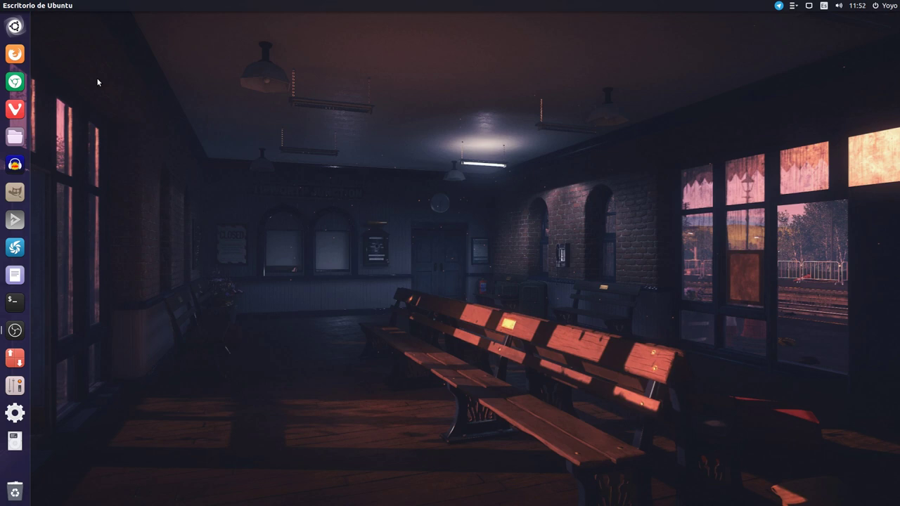
Open System Settings' Sound input page to show the ATR USB microphone at 100% volume.
{"action": "left_click", "coordinate": [884, 6]}
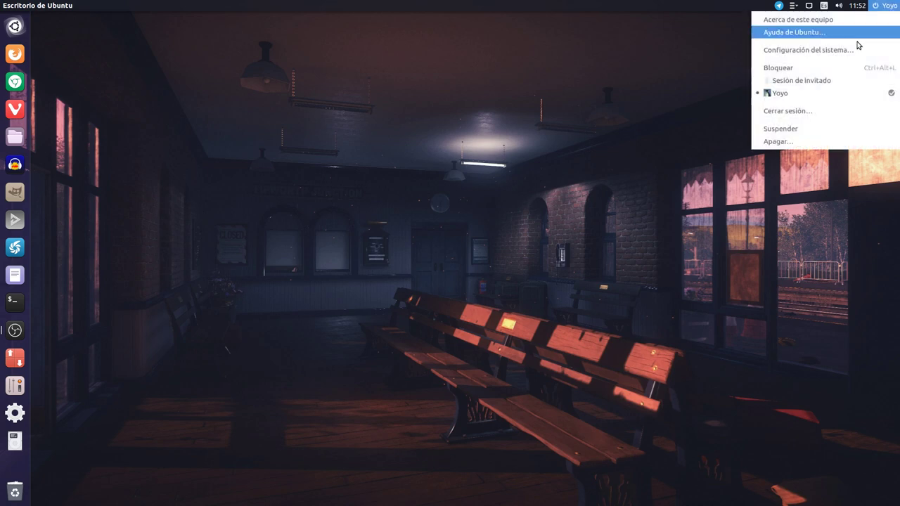
{"action": "left_click", "coordinate": [794, 49]}
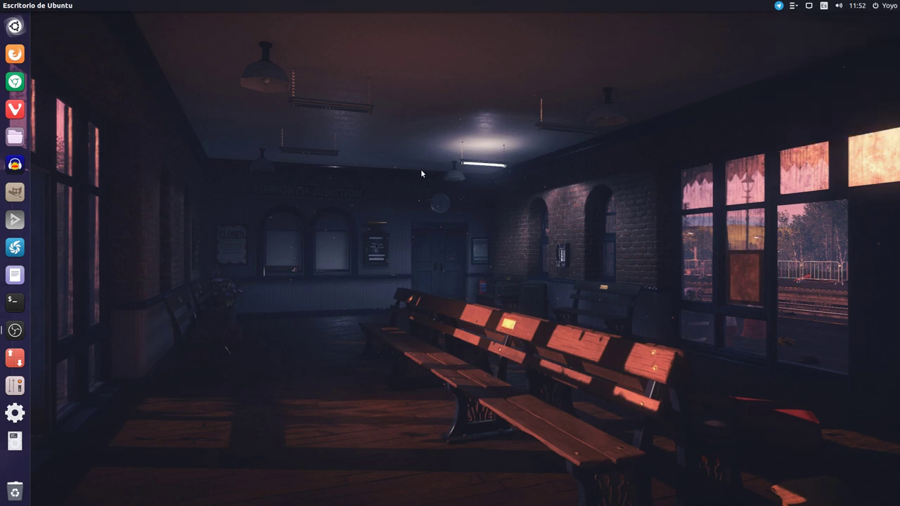
{"action": "left_click_drag", "start_coordinate": [406, 136], "coordinate": [321, 84]}
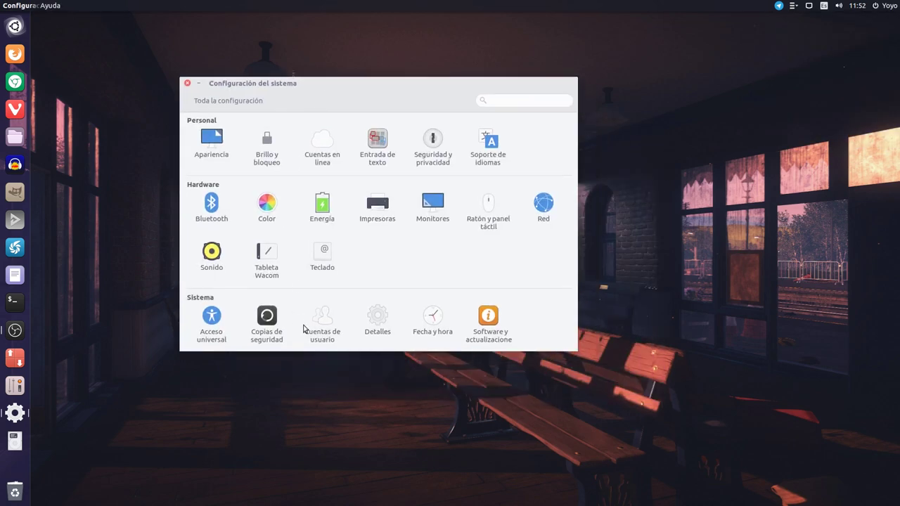
{"action": "left_click", "coordinate": [212, 251]}
{"action": "left_click", "coordinate": [246, 167]}
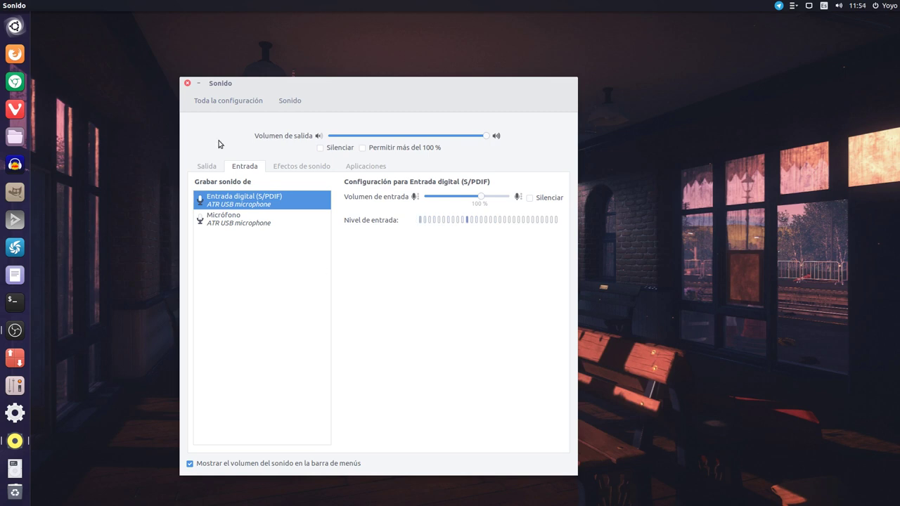
Close the sound settings and open an enlarged terminal window at the upper left.
{"action": "left_click", "coordinate": [187, 84]}
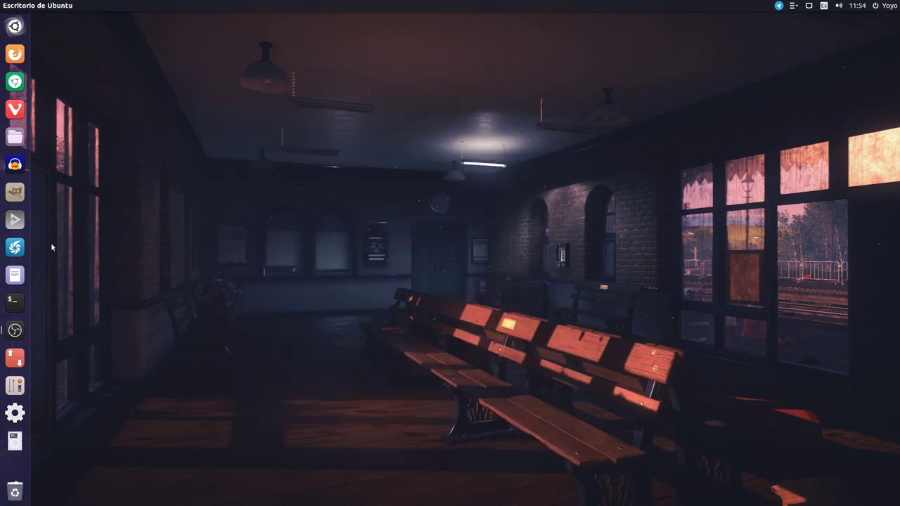
{"action": "left_click", "coordinate": [17, 301]}
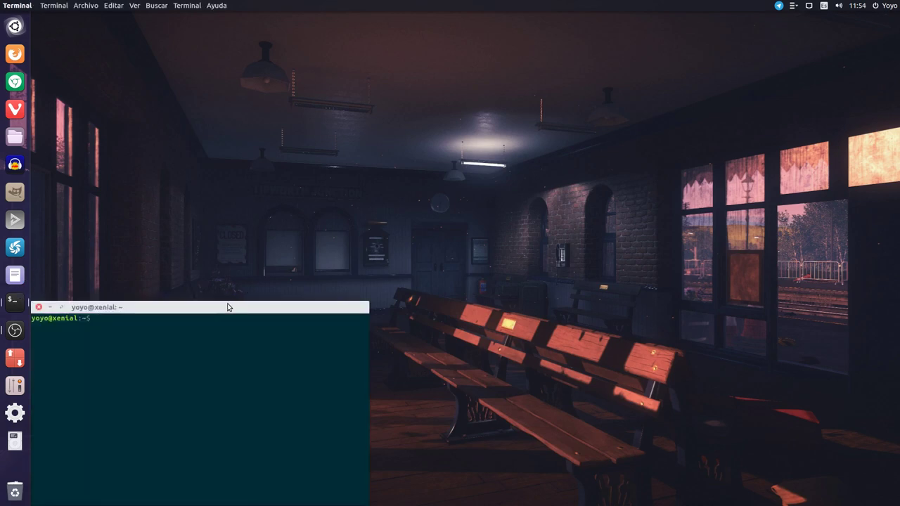
{"action": "left_click_drag", "start_coordinate": [226, 307], "coordinate": [267, 50]}
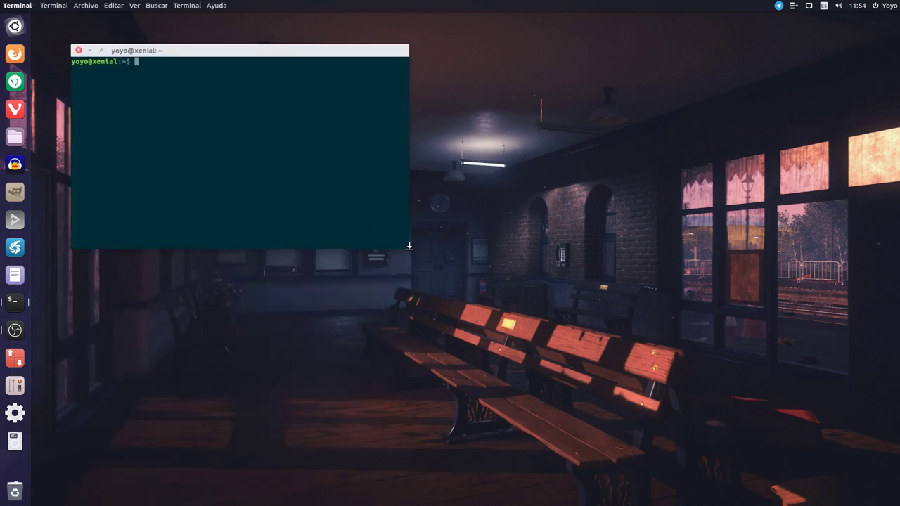
{"action": "left_click_drag", "start_coordinate": [406, 246], "coordinate": [850, 453]}
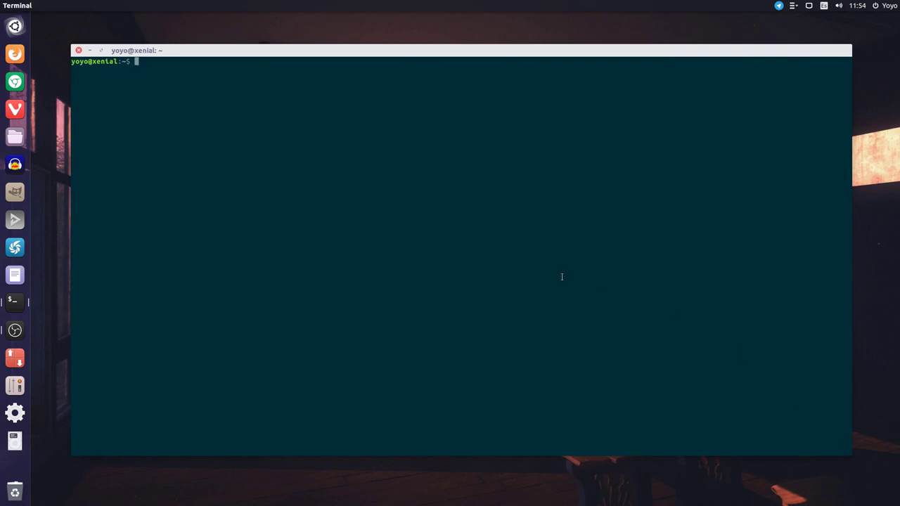
Check the ATR USB microphone's 15 dB Mic gain in alsamixer, then quit and close the terminal.
{"action": "type", "text": "alsamixer"}
{"action": "key", "text": "Return"}
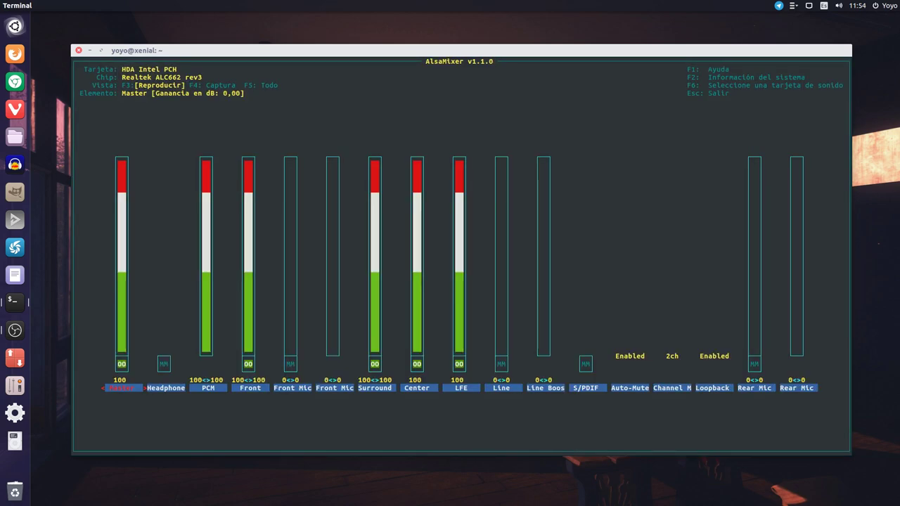
{"action": "key", "text": "F6"}
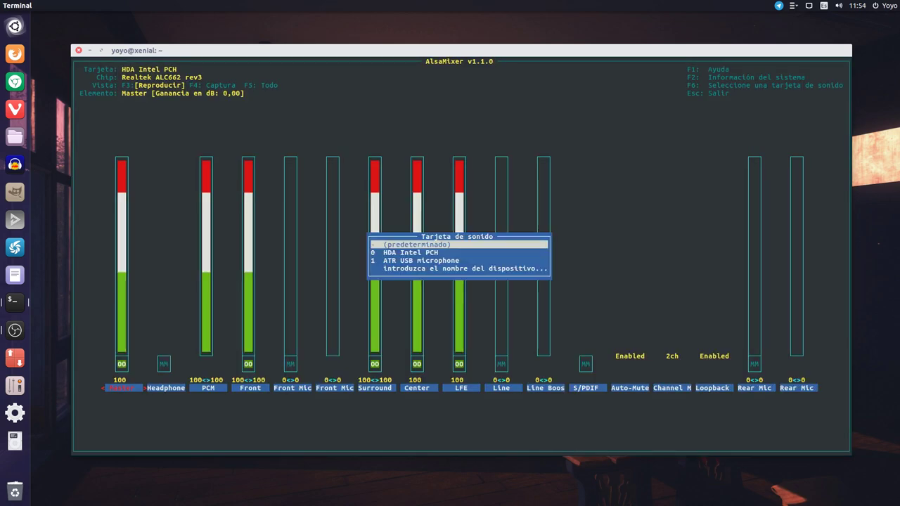
{"action": "left_click", "coordinate": [421, 260]}
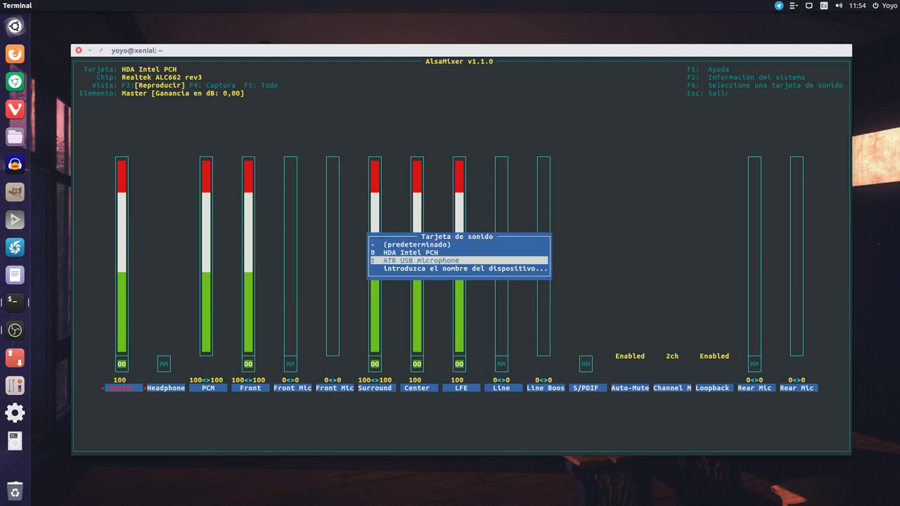
{"action": "key", "text": "Return"}
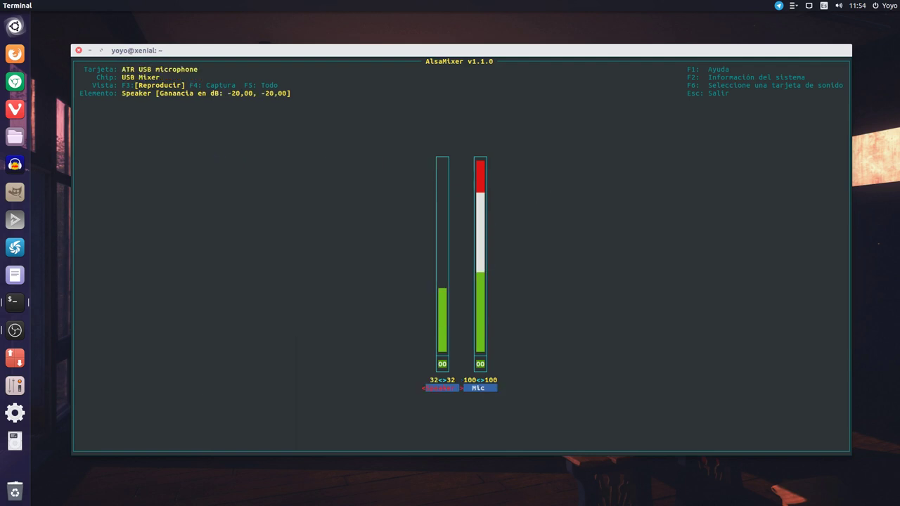
{"action": "left_click", "coordinate": [480, 388]}
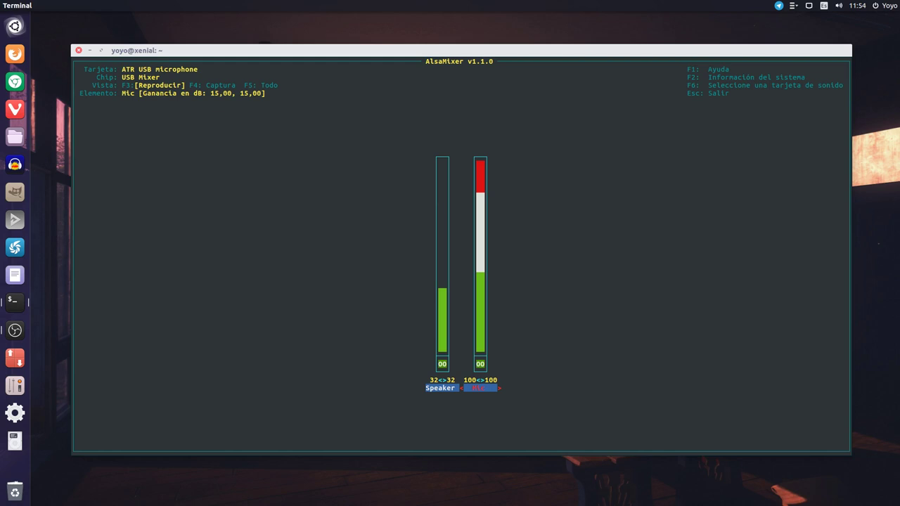
{"action": "key", "text": "Escape"}
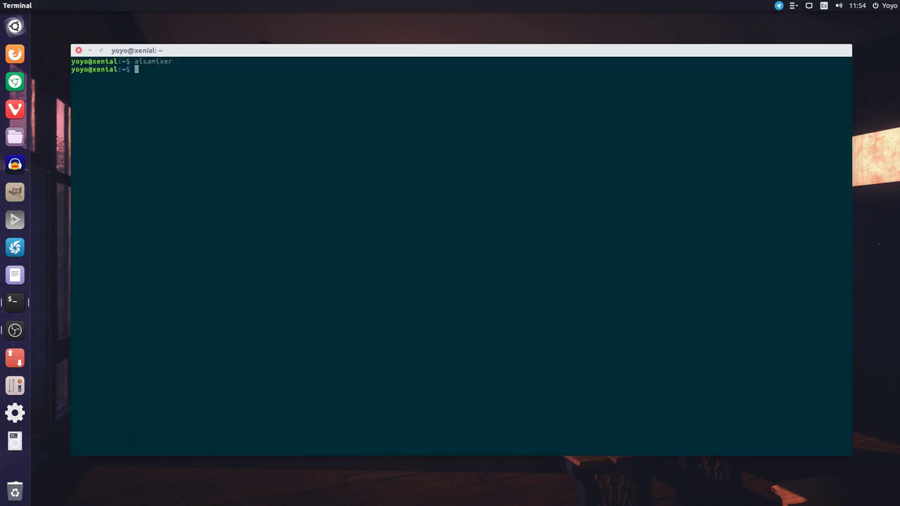
{"action": "left_click", "coordinate": [78, 50]}
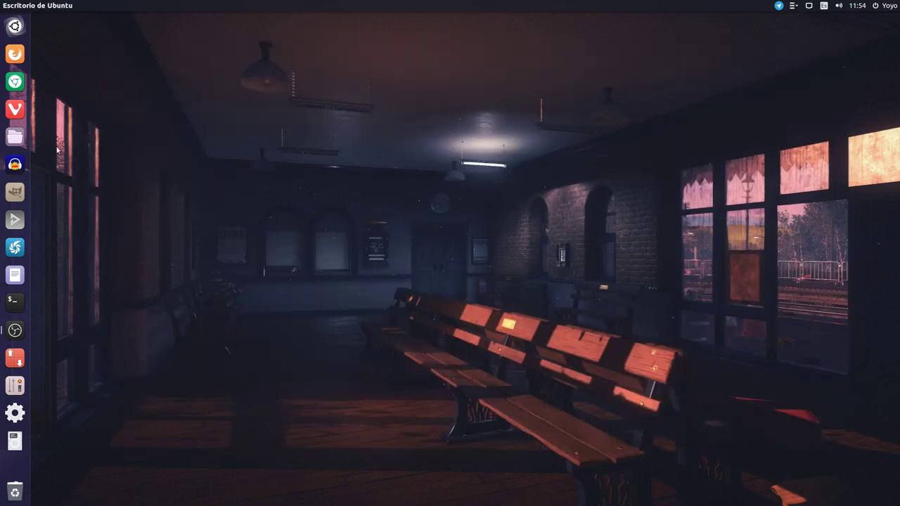
Launch Audacity and shrink it to a smaller floating window near the top of the screen.
{"action": "left_click", "coordinate": [14, 173]}
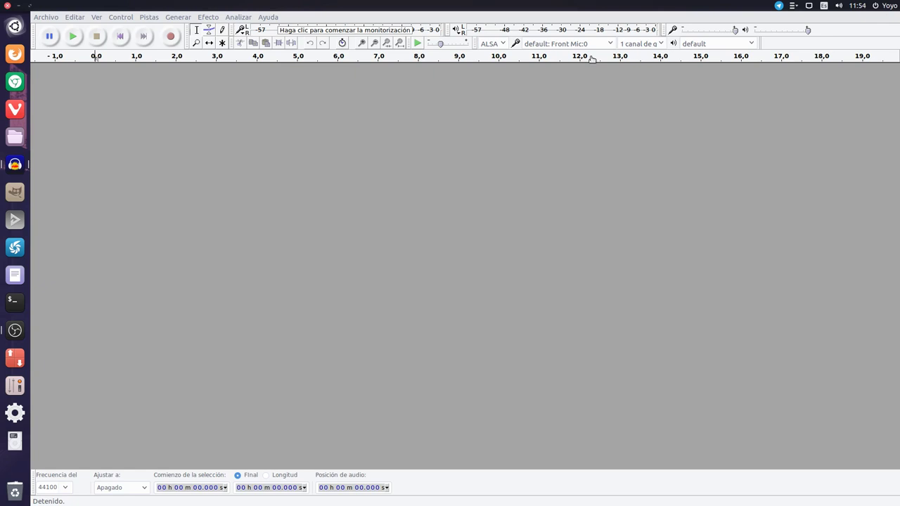
{"action": "left_click", "coordinate": [31, 6]}
{"action": "left_click_drag", "start_coordinate": [153, 59], "coordinate": [148, 24]}
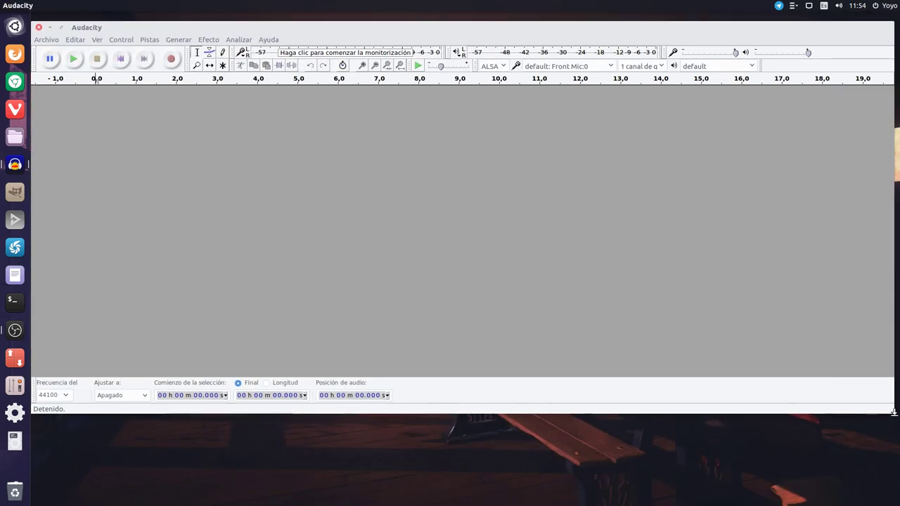
{"action": "left_click_drag", "start_coordinate": [890, 411], "coordinate": [887, 308]}
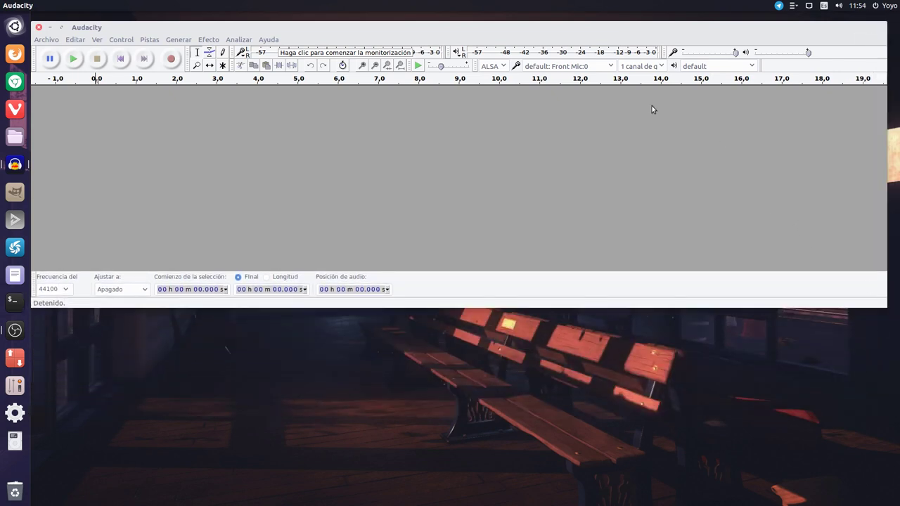
Confirm recording is set to 1 canal (Mono) with the ALSA audio host.
{"action": "mouse_move", "coordinate": [735, 57]}
{"action": "left_click", "coordinate": [653, 67]}
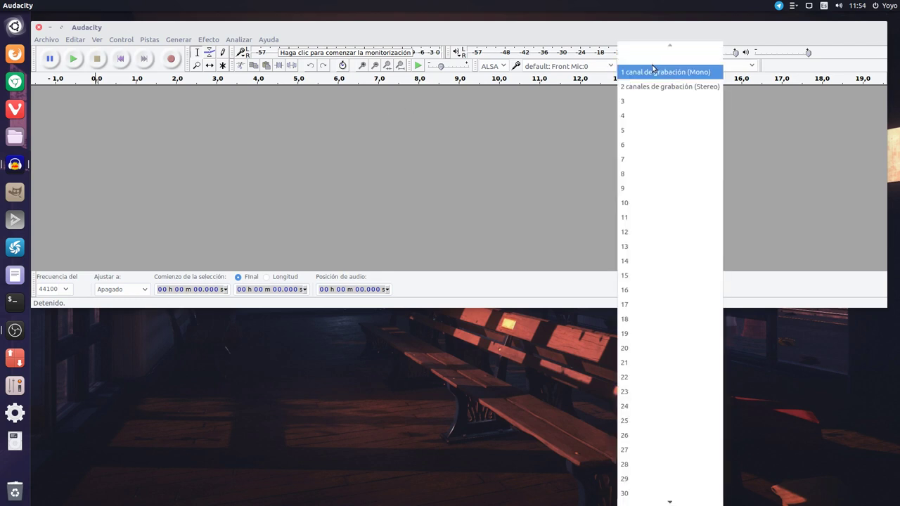
{"action": "left_click", "coordinate": [647, 74]}
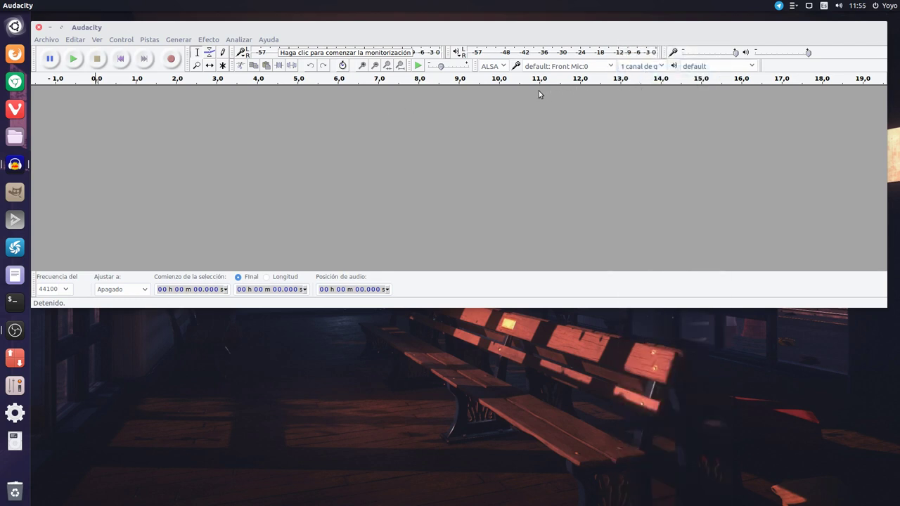
{"action": "left_click", "coordinate": [494, 68]}
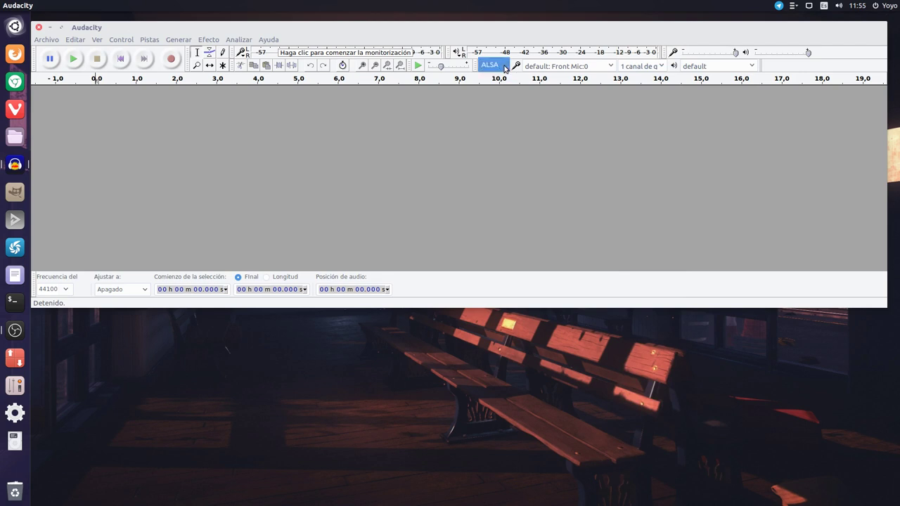
{"action": "left_click", "coordinate": [477, 114]}
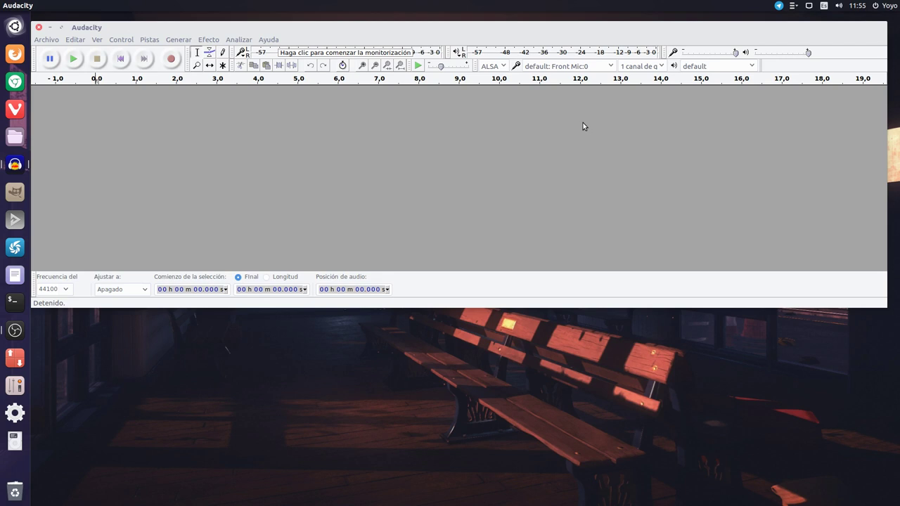
{"action": "left_click_drag", "start_coordinate": [523, 32], "coordinate": [509, 50]}
{"action": "left_click_drag", "start_coordinate": [521, 50], "coordinate": [515, 47]}
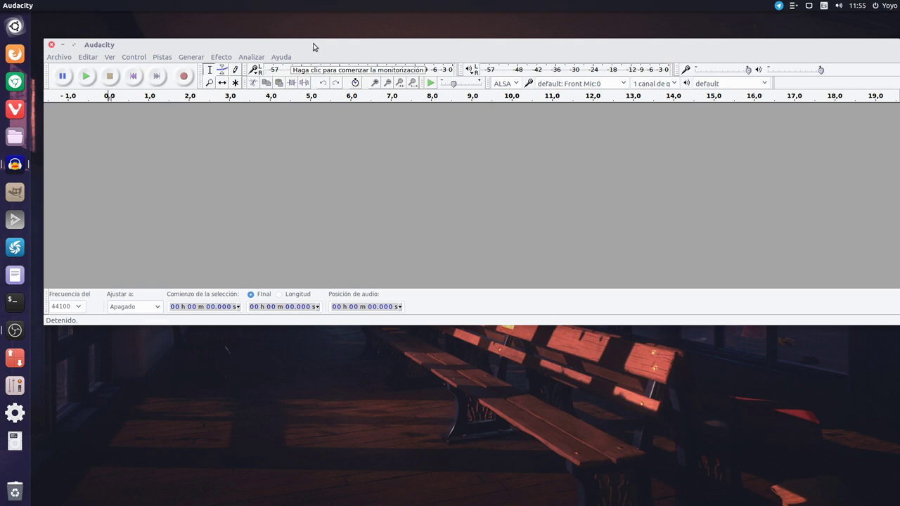
{"action": "left_click_drag", "start_coordinate": [312, 48], "coordinate": [312, 43]}
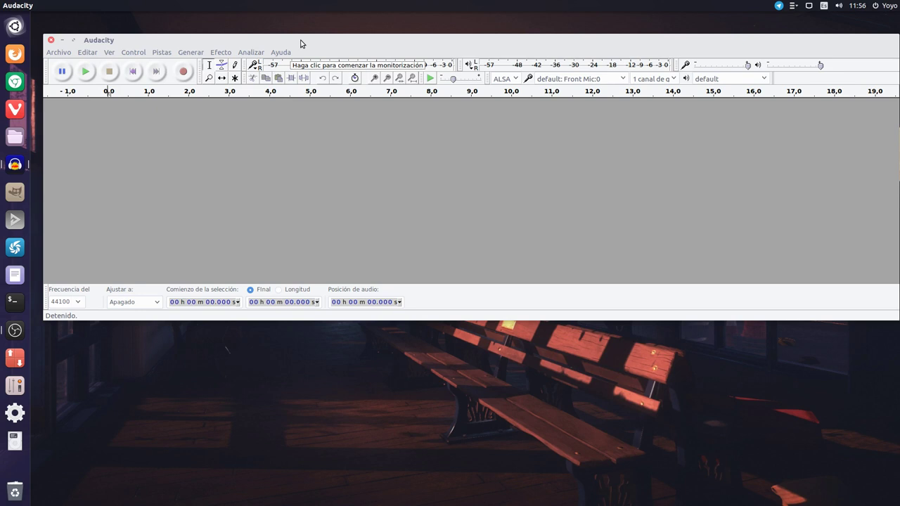
{"action": "left_click_drag", "start_coordinate": [390, 38], "coordinate": [378, 42]}
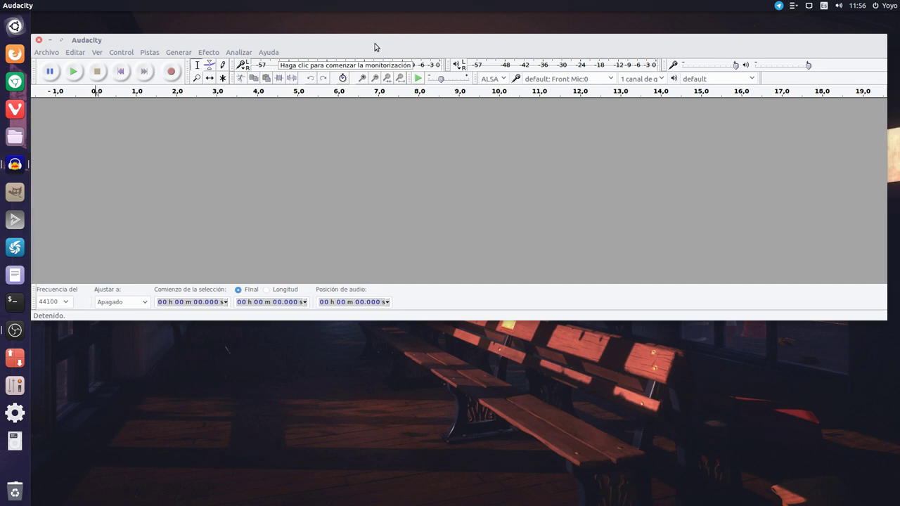
{"action": "left_click", "coordinate": [171, 71]}
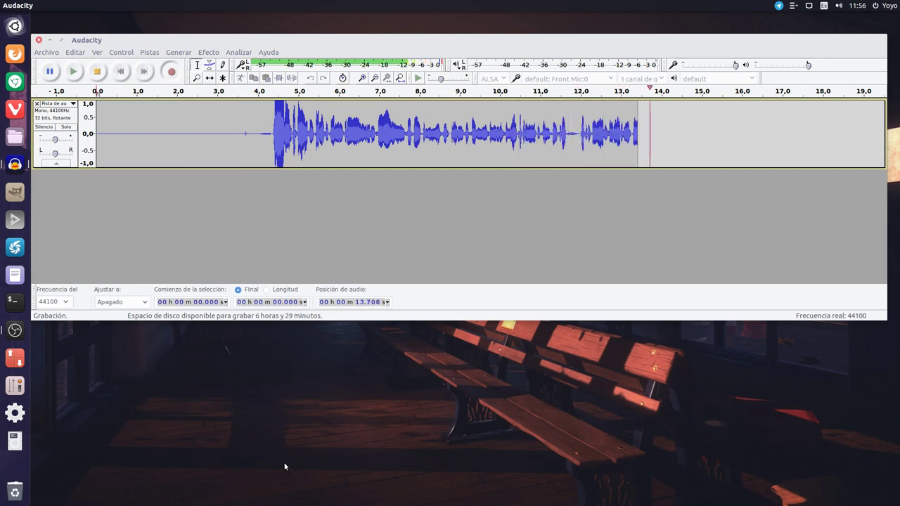
{"action": "left_click", "coordinate": [97, 71]}
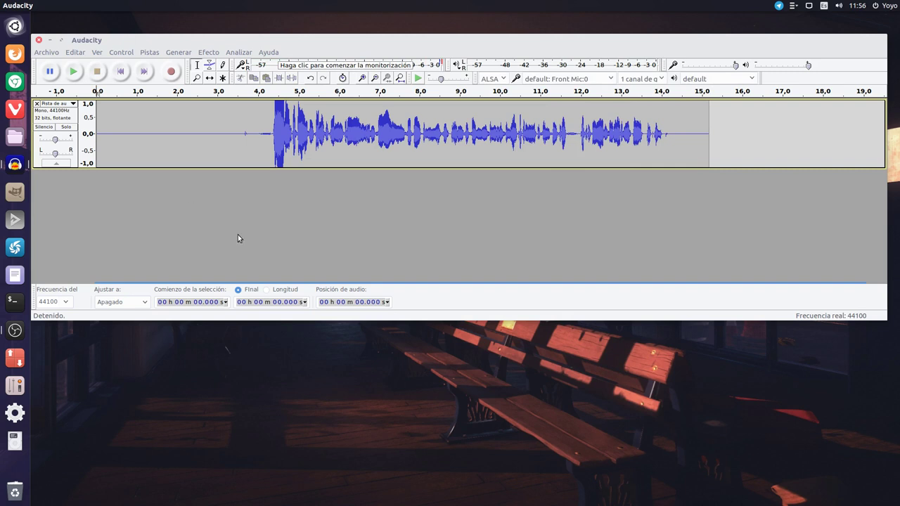
{"action": "left_click", "coordinate": [102, 92]}
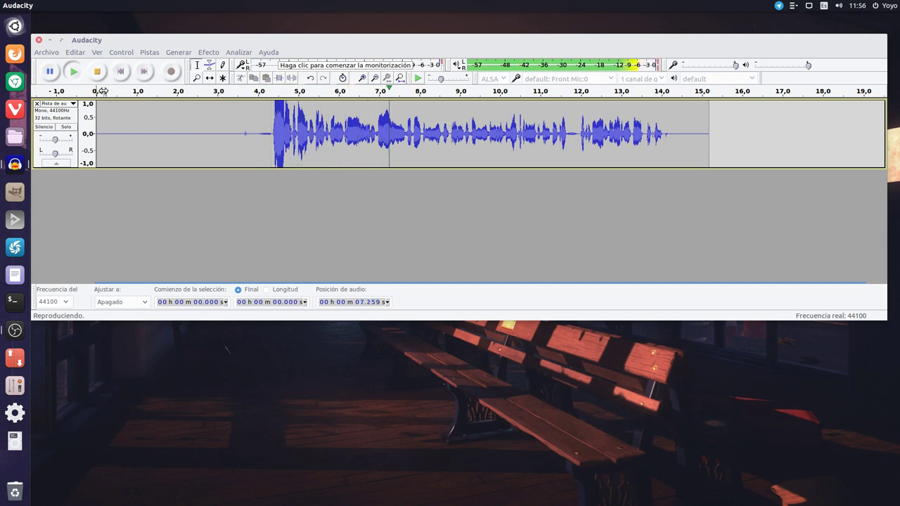
{"action": "key", "text": "space"}
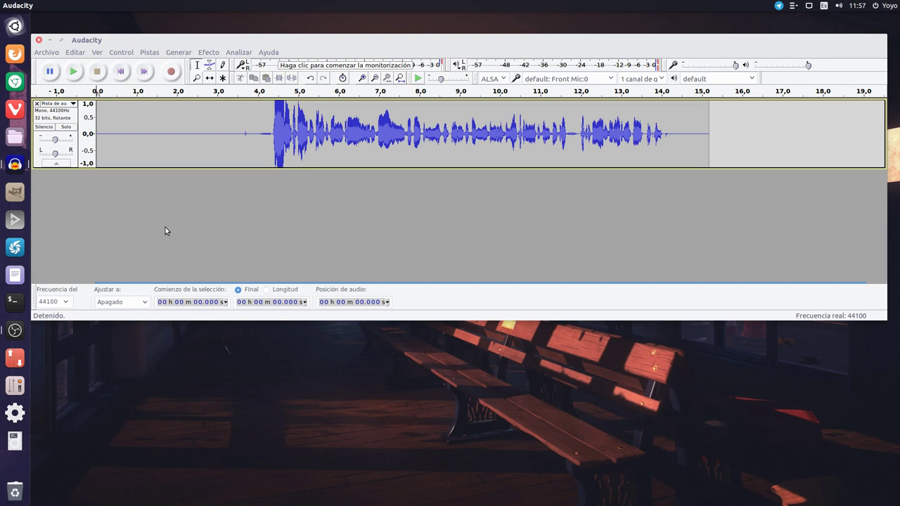
{"action": "left_click", "coordinate": [153, 95]}
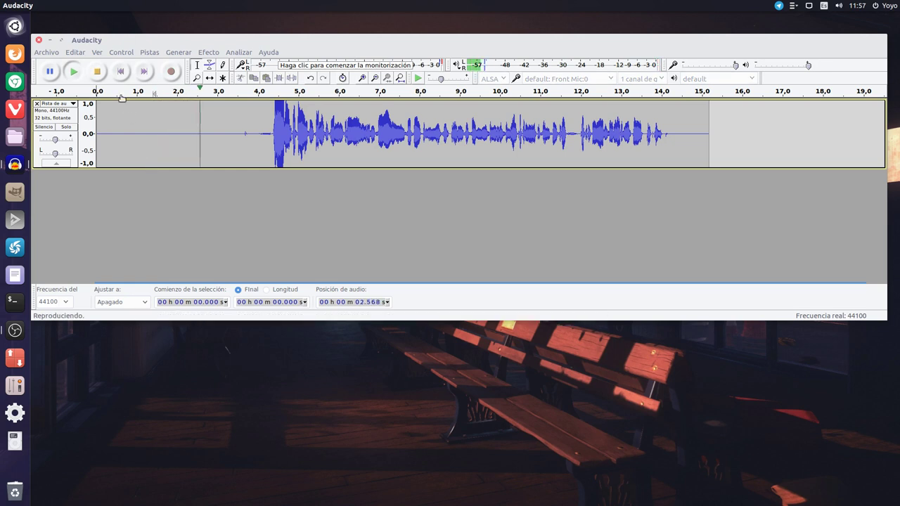
{"action": "left_click", "coordinate": [99, 73]}
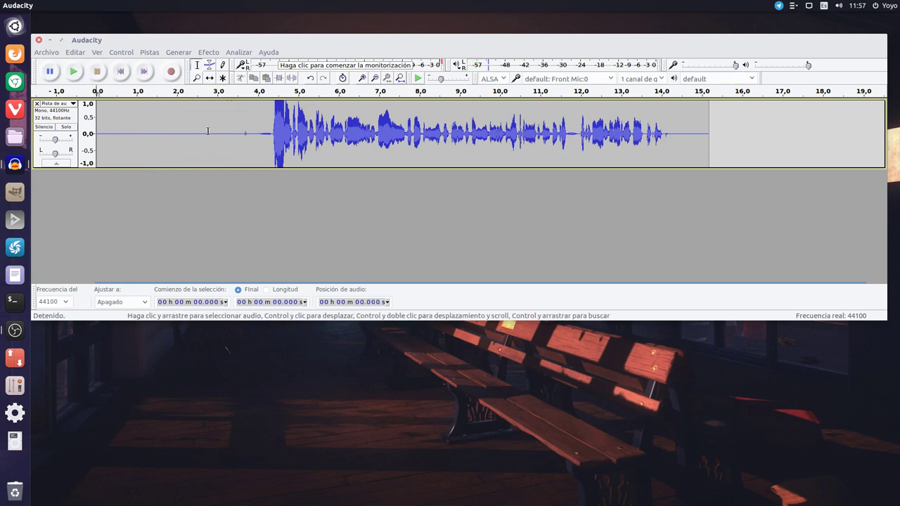
Capture a noise profile from the quiet opening of the test recording.
{"action": "left_click_drag", "start_coordinate": [238, 132], "coordinate": [111, 125]}
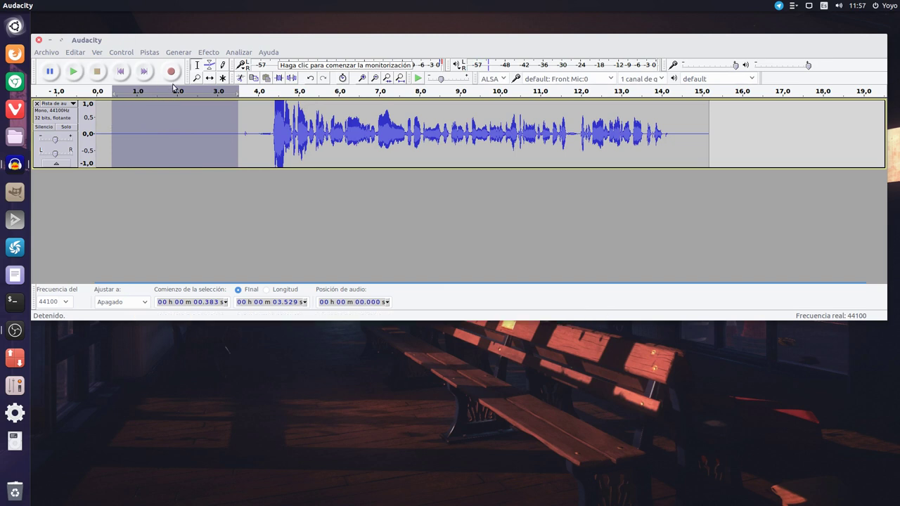
{"action": "left_click", "coordinate": [208, 52]}
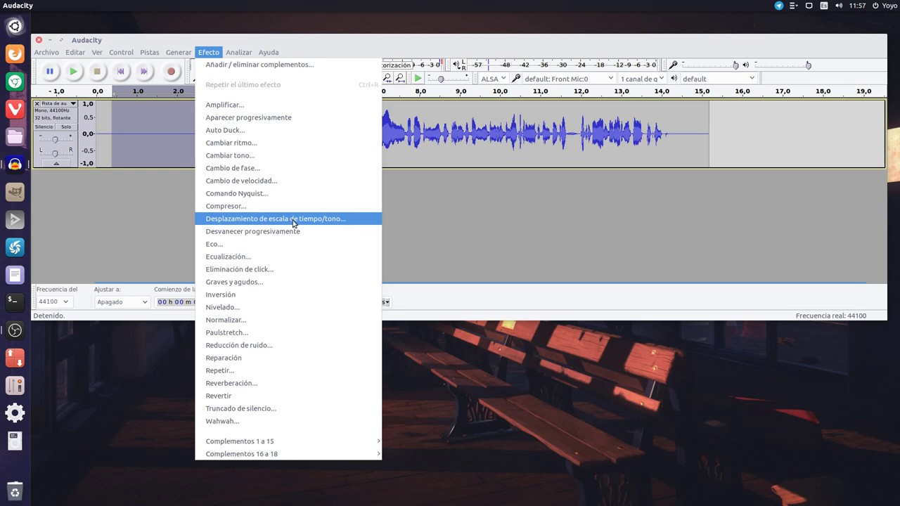
{"action": "left_click", "coordinate": [249, 345]}
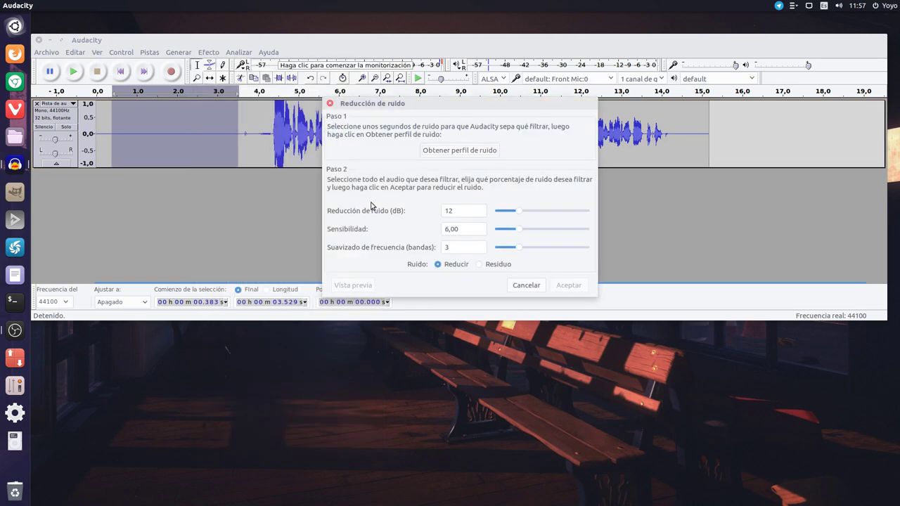
{"action": "left_click", "coordinate": [463, 152]}
Apply Noise Reduction to the whole recording at 12 dB, sensitivity 6.00, smoothing 3.
{"action": "left_click", "coordinate": [312, 232]}
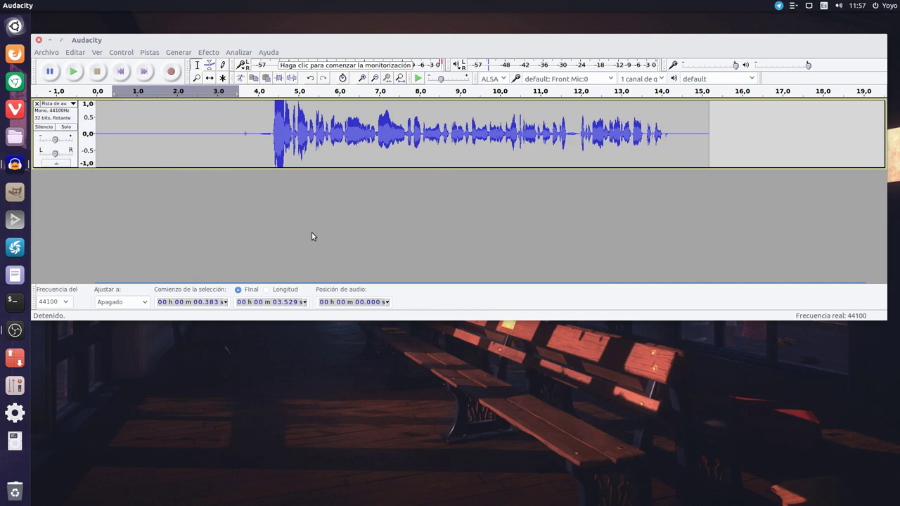
{"action": "left_click", "coordinate": [40, 160]}
{"action": "left_click", "coordinate": [213, 53]}
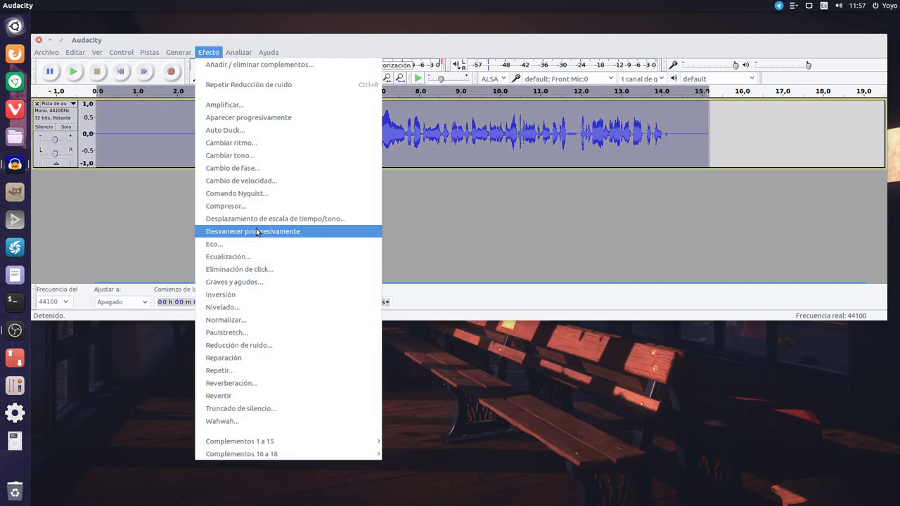
{"action": "left_click", "coordinate": [255, 345]}
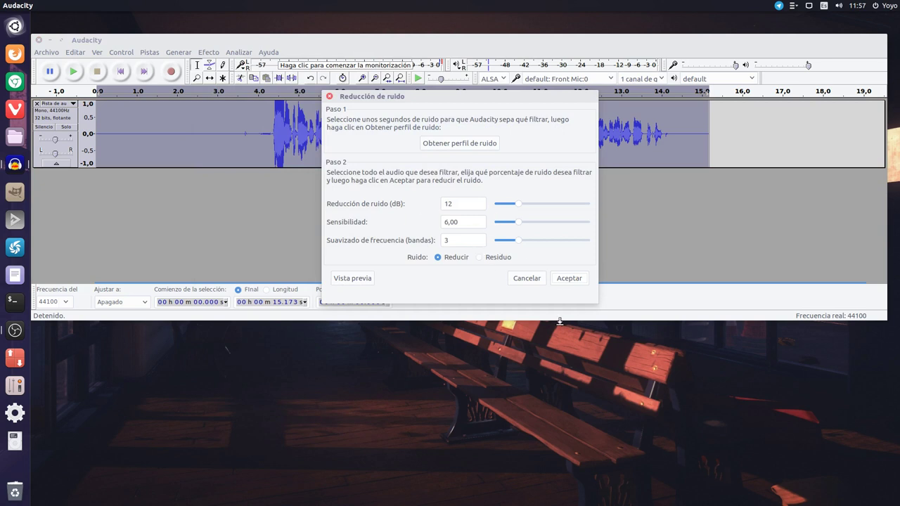
{"action": "left_click", "coordinate": [569, 279]}
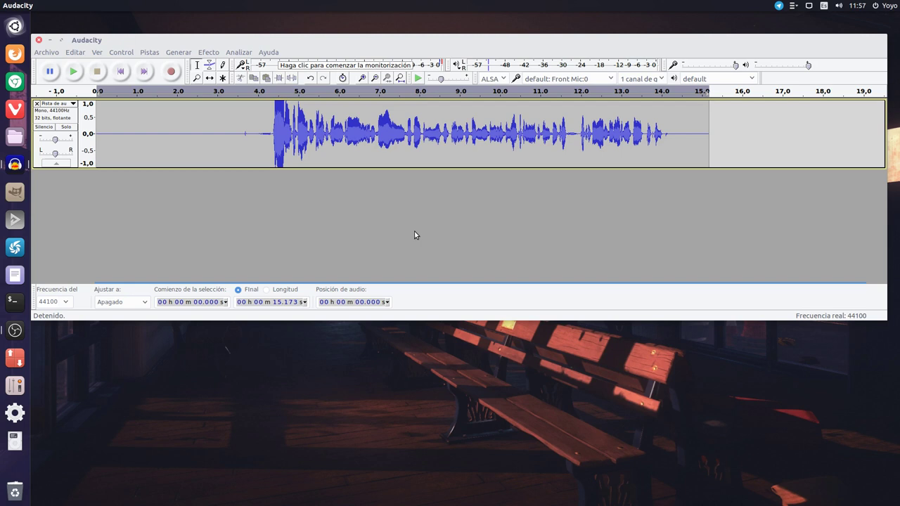
Delete the 0–4.063 s silence, remove the test track, and open Files at the home folder.
{"action": "left_click", "coordinate": [260, 132]}
{"action": "left_click_drag", "start_coordinate": [260, 133], "coordinate": [95, 133]}
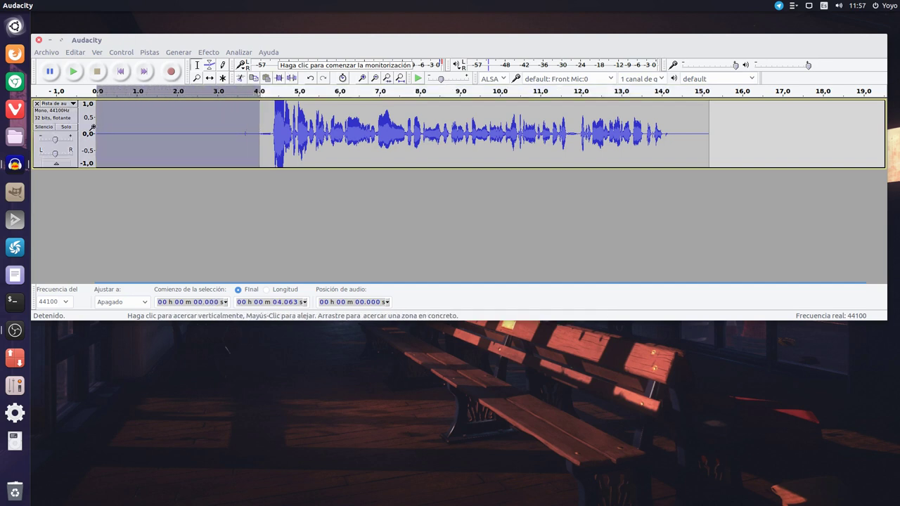
{"action": "key", "text": "Delete"}
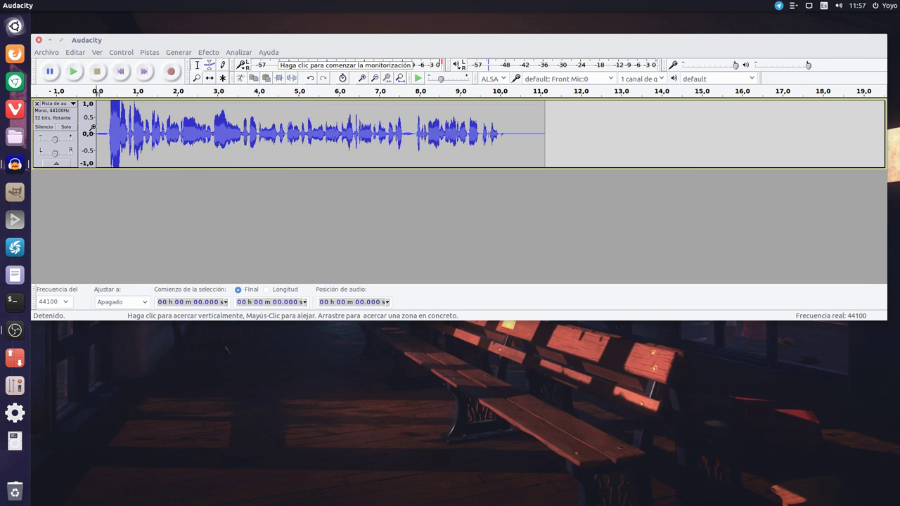
{"action": "left_click", "coordinate": [36, 104]}
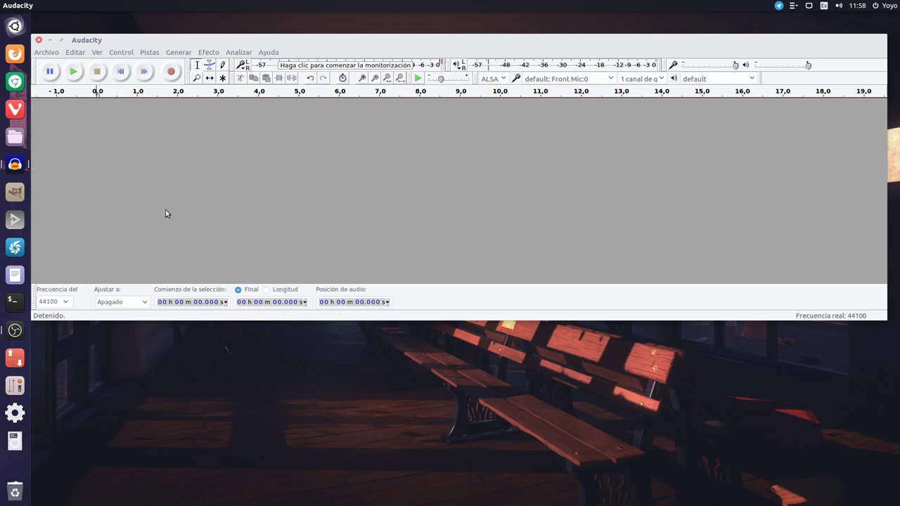
{"action": "left_click", "coordinate": [14, 137]}
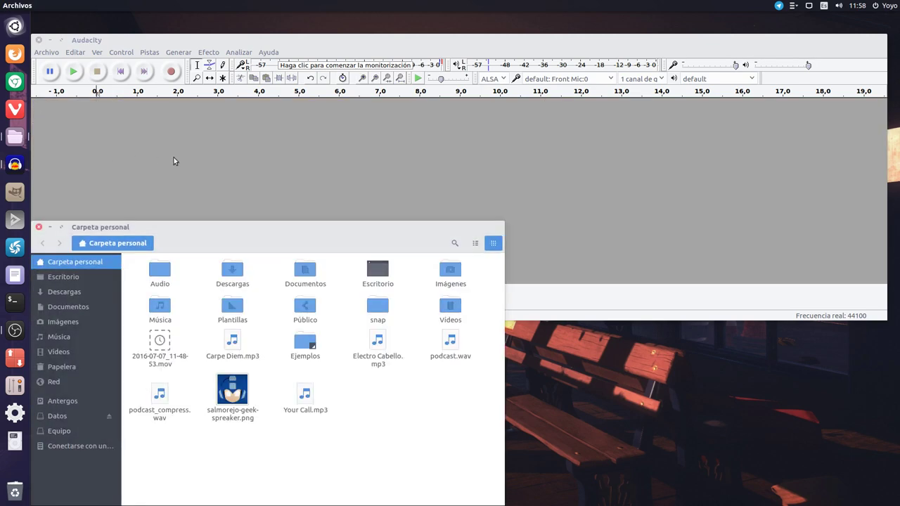
Drag podcast.wav from the home folder into Audacity and accept the import warning.
{"action": "left_click_drag", "start_coordinate": [241, 227], "coordinate": [512, 239]}
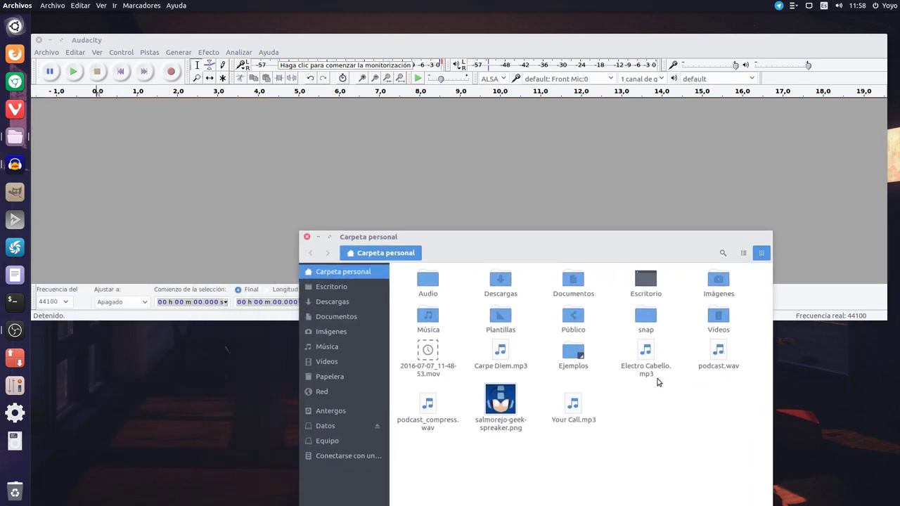
{"action": "left_click", "coordinate": [714, 362]}
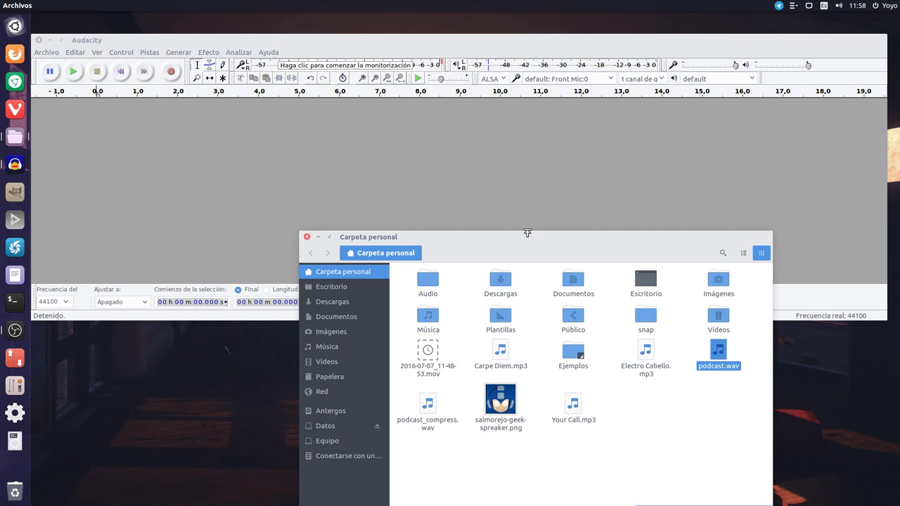
{"action": "left_click_drag", "start_coordinate": [534, 243], "coordinate": [512, 290]}
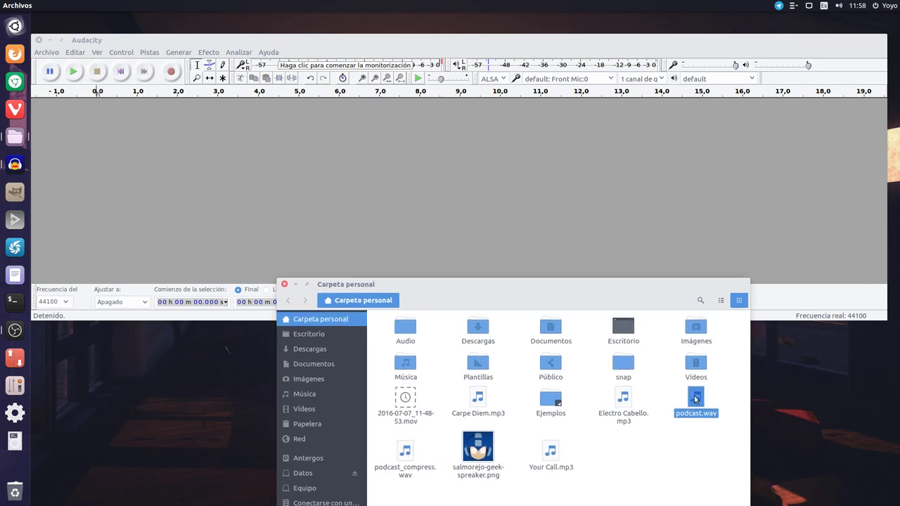
{"action": "left_click_drag", "start_coordinate": [695, 399], "coordinate": [223, 158]}
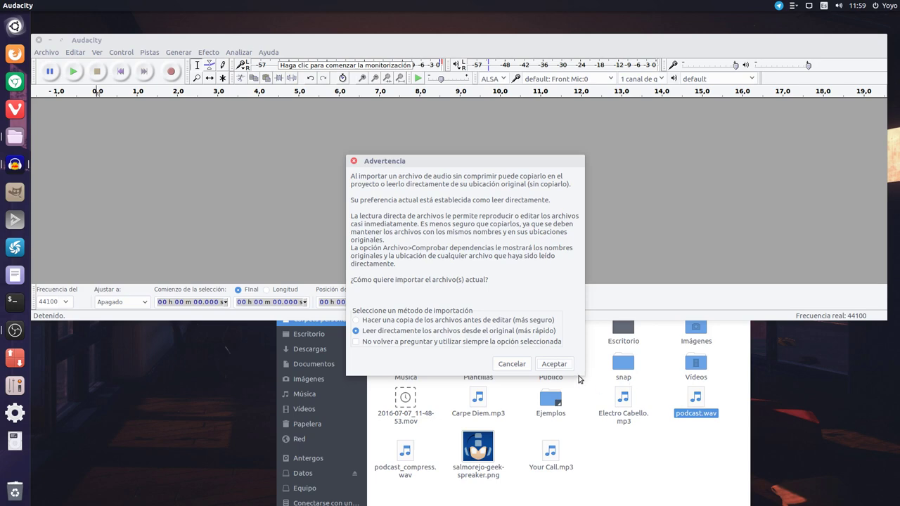
{"action": "left_click", "coordinate": [553, 363]}
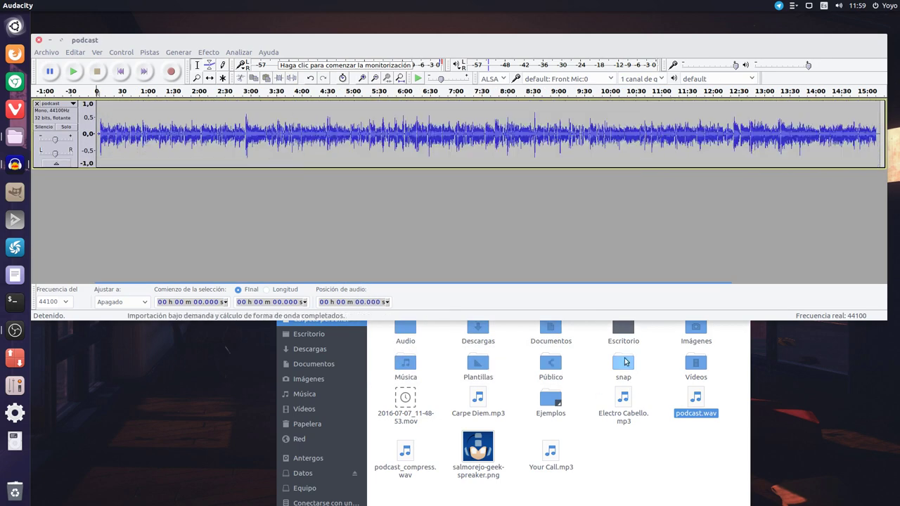
Minimize the file manager and nudge the Audacity window into place.
{"action": "left_click", "coordinate": [685, 467]}
{"action": "left_click", "coordinate": [297, 285]}
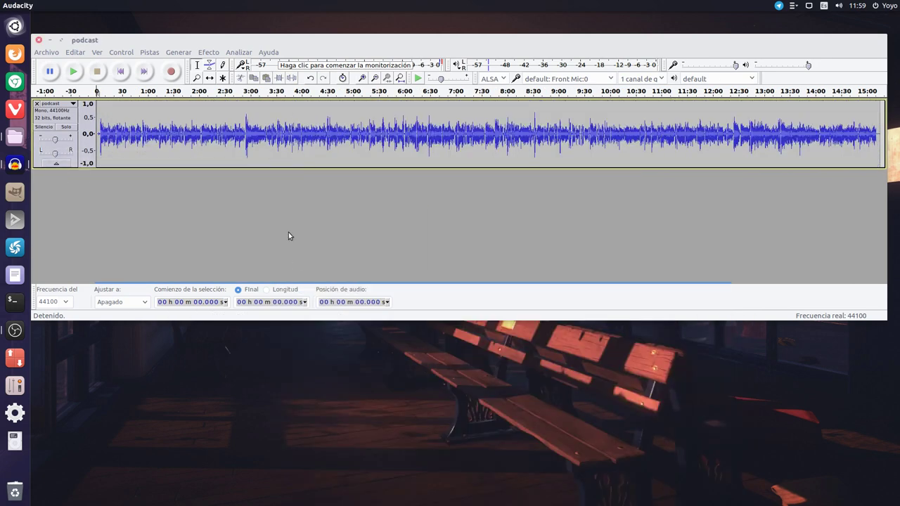
{"action": "left_click_drag", "start_coordinate": [311, 40], "coordinate": [315, 43]}
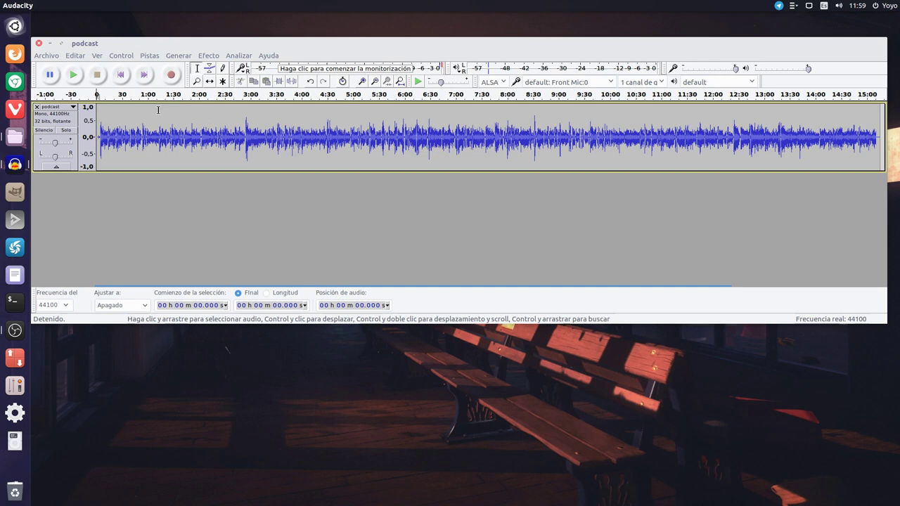
{"action": "left_click_drag", "start_coordinate": [322, 46], "coordinate": [324, 44]}
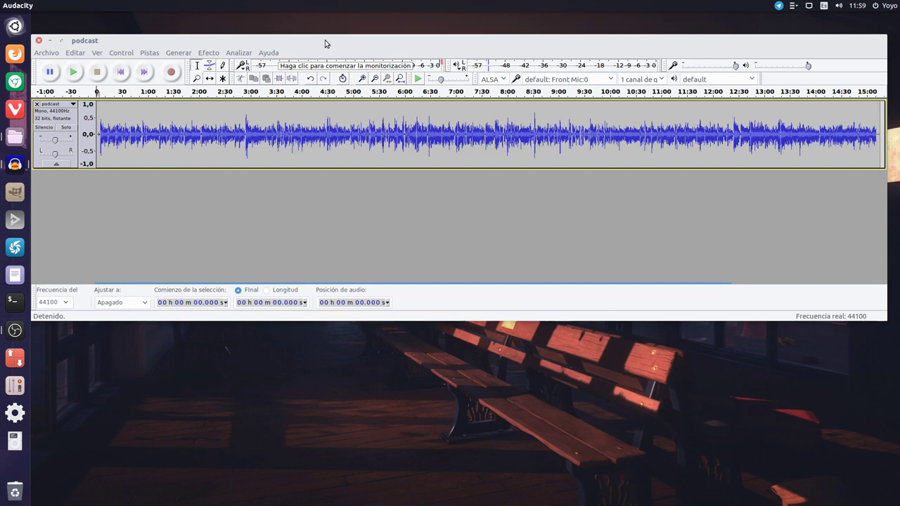
Preview the podcast from the start, from 5:17 and from 10:45, stopping each time.
{"action": "key", "text": "space"}
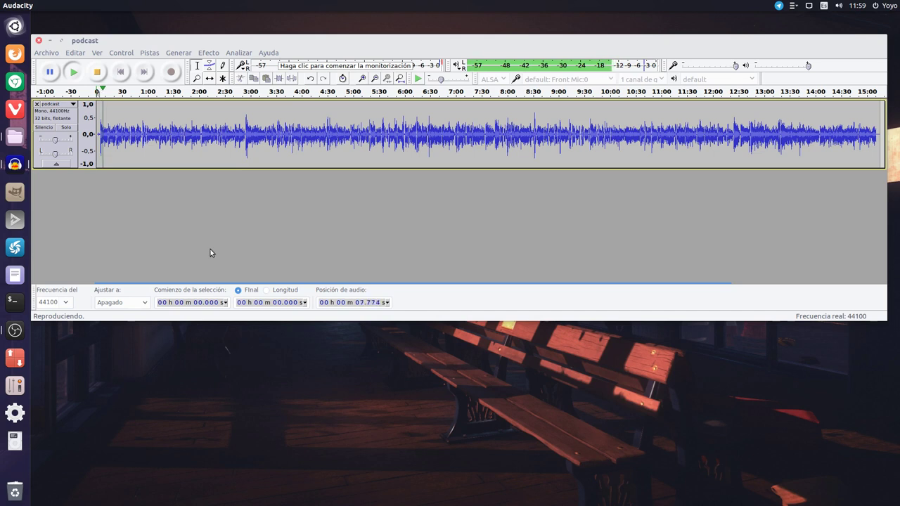
{"action": "key", "text": "space"}
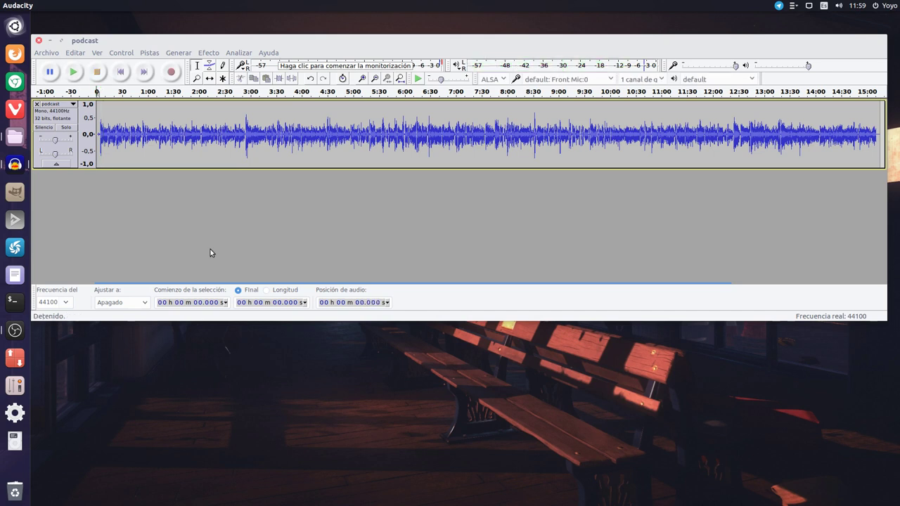
{"action": "left_click", "coordinate": [368, 94]}
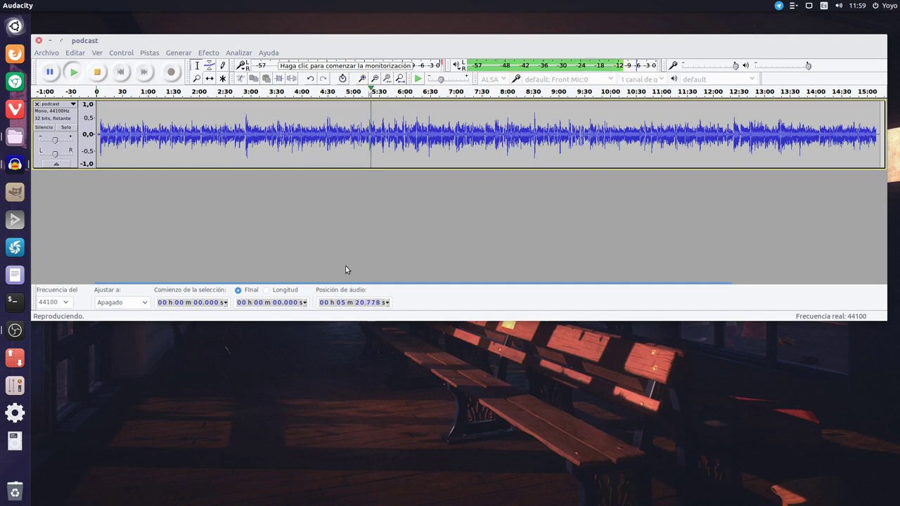
{"action": "key", "text": "space"}
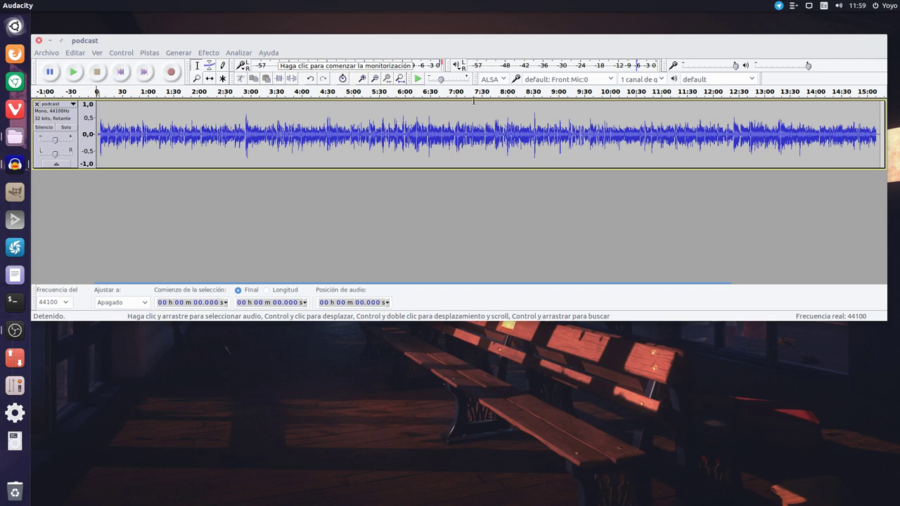
{"action": "left_click", "coordinate": [648, 92]}
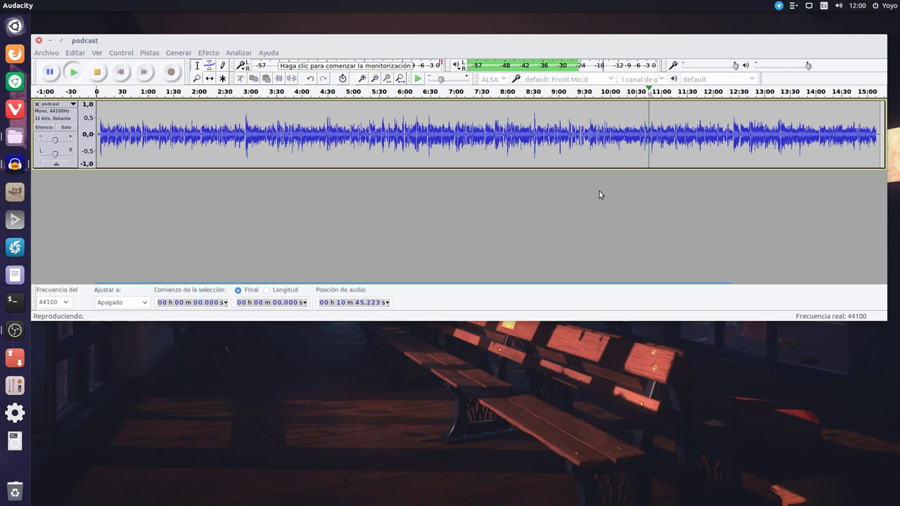
{"action": "left_click", "coordinate": [99, 73]}
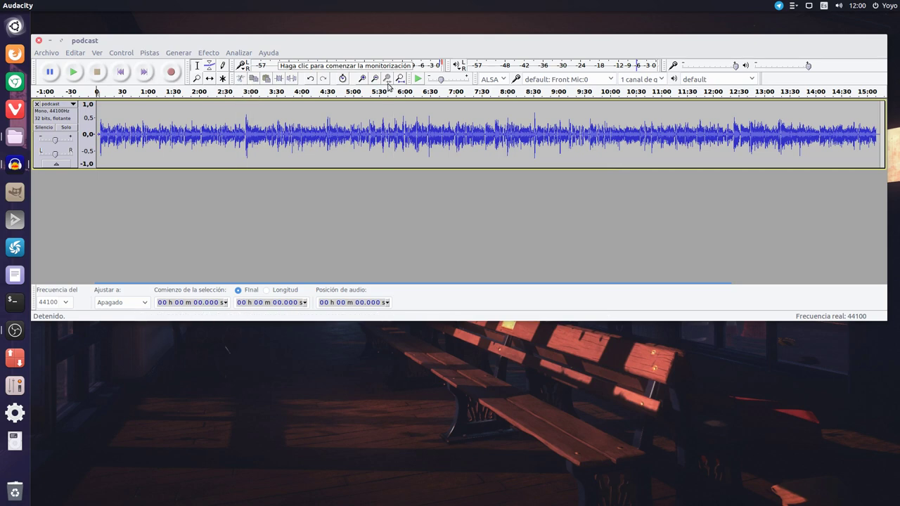
{"action": "left_click", "coordinate": [363, 79]}
{"action": "left_click", "coordinate": [363, 79]}
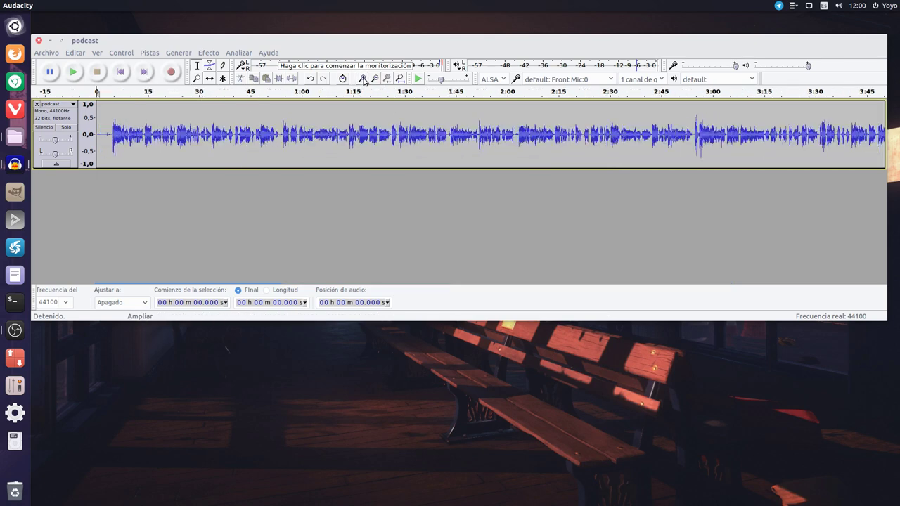
{"action": "left_click", "coordinate": [363, 78]}
{"action": "left_click", "coordinate": [363, 79]}
{"action": "left_click", "coordinate": [363, 79]}
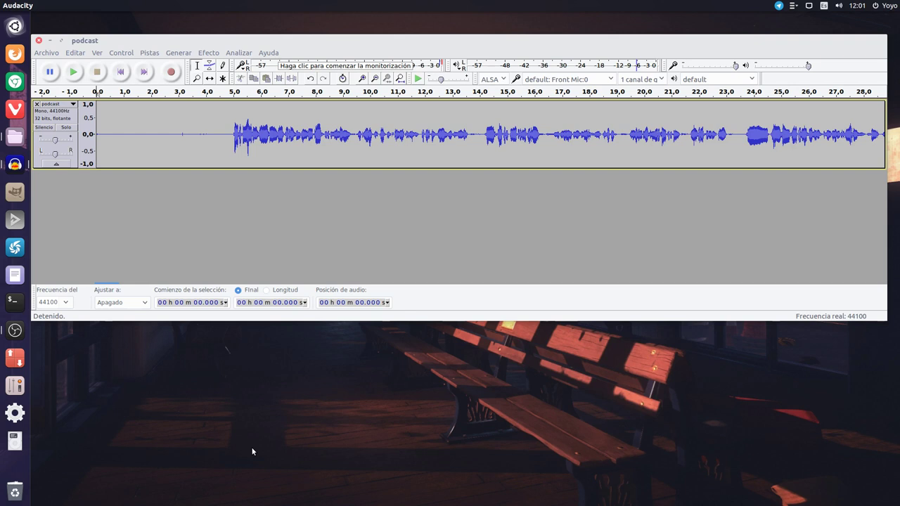
{"action": "left_click", "coordinate": [194, 91]}
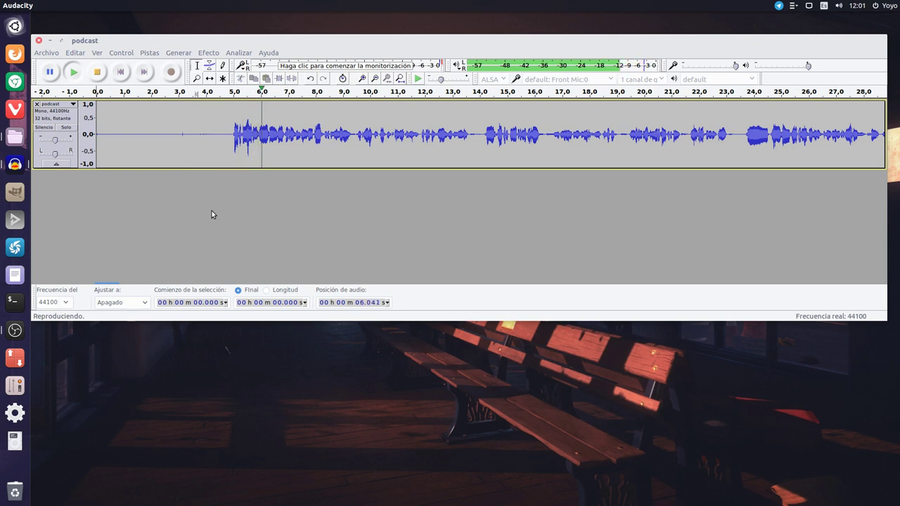
{"action": "left_click", "coordinate": [97, 72]}
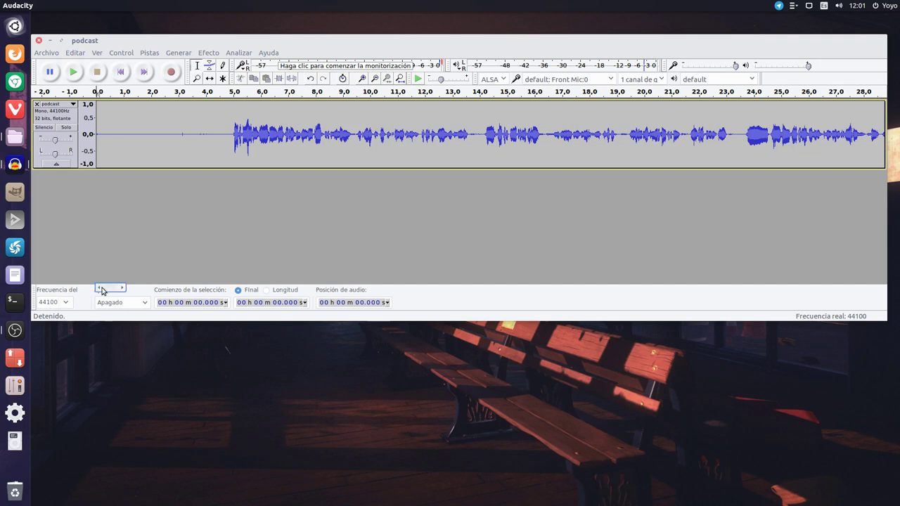
{"action": "left_click", "coordinate": [40, 165]}
Preview and apply Compress dynamics 1.2.6 to the entire podcast voice track.
{"action": "left_click", "coordinate": [208, 53]}
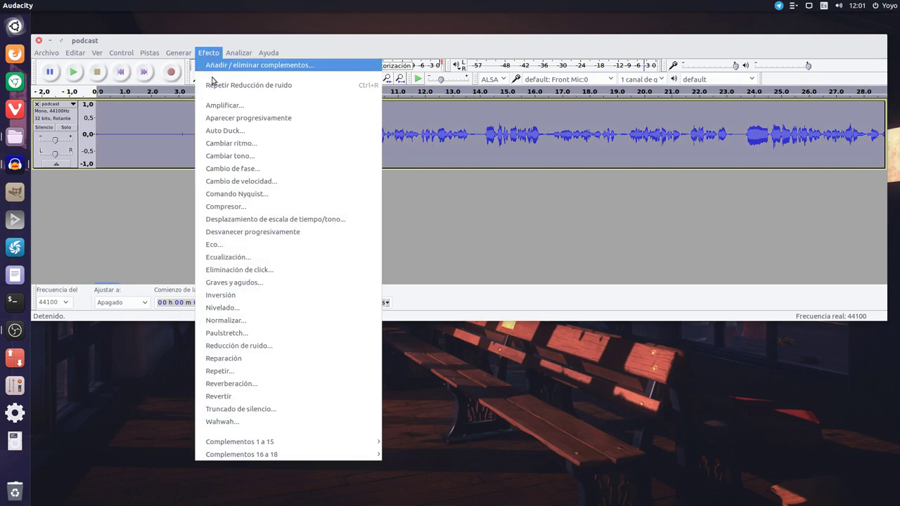
{"action": "mouse_move", "coordinate": [253, 442]}
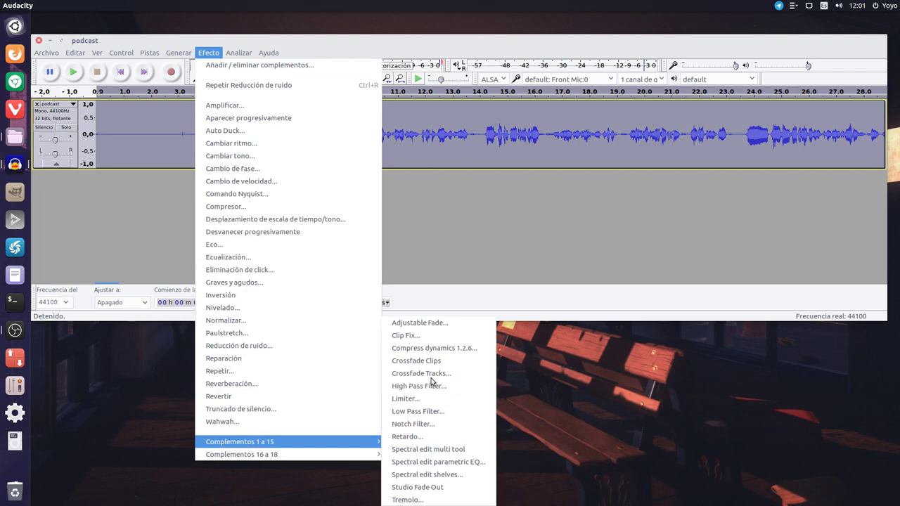
{"action": "left_click", "coordinate": [428, 347]}
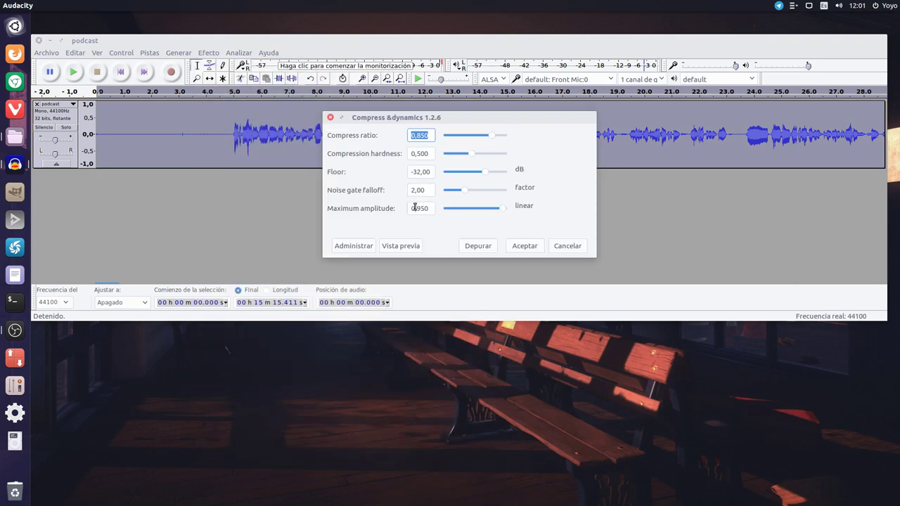
{"action": "left_click", "coordinate": [432, 136]}
{"action": "left_click", "coordinate": [411, 243]}
{"action": "left_click", "coordinate": [522, 246]}
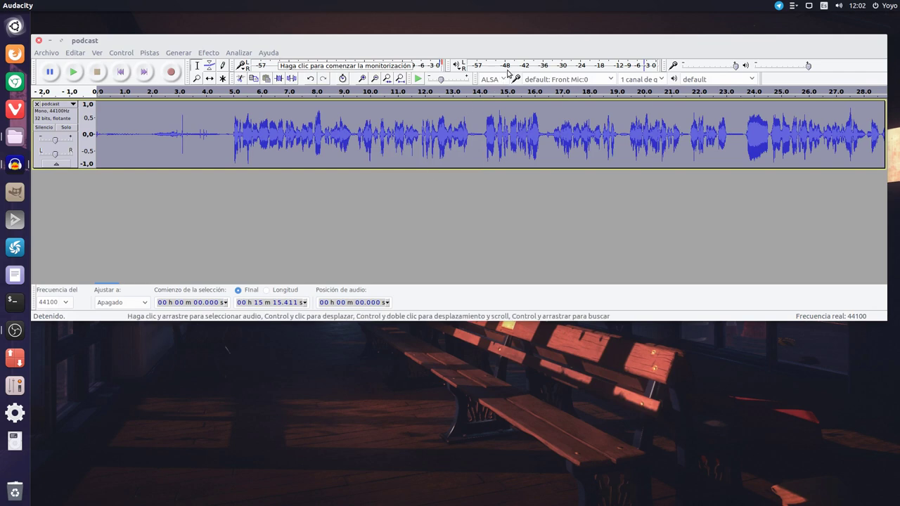
{"action": "left_click_drag", "start_coordinate": [548, 46], "coordinate": [548, 42]}
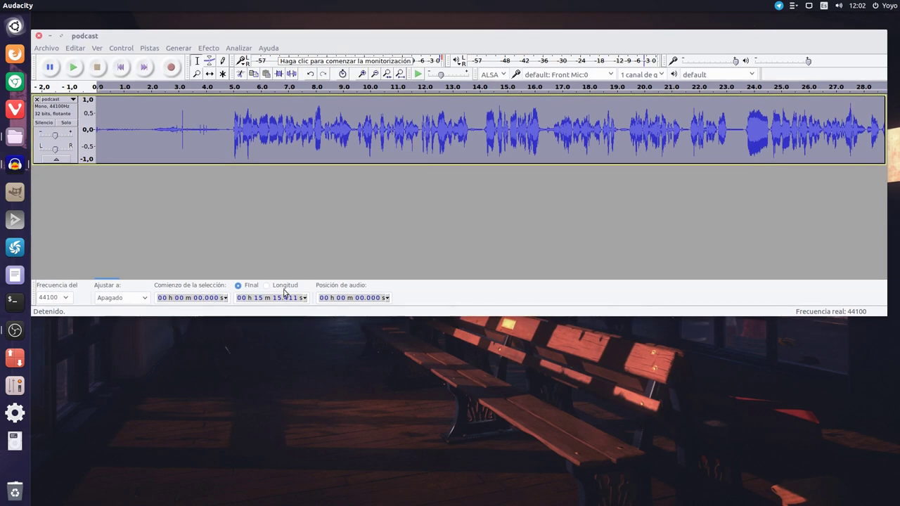
{"action": "left_click", "coordinate": [213, 215]}
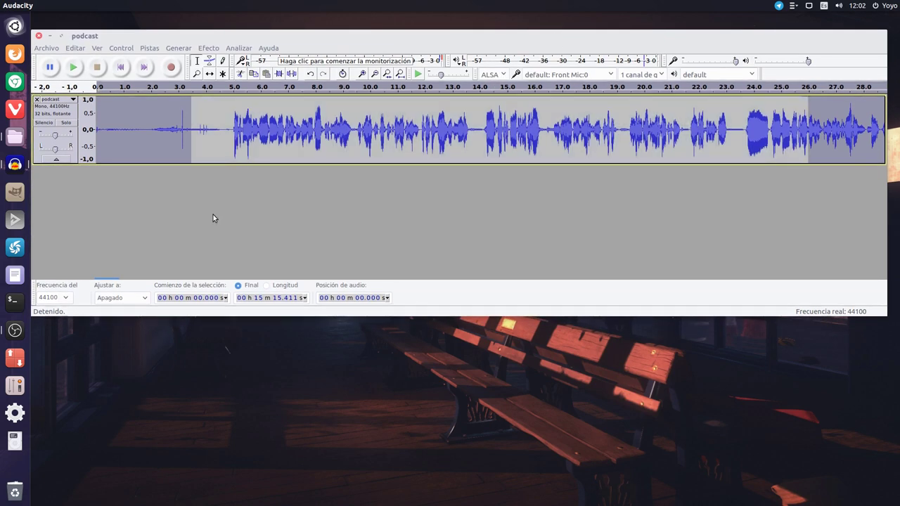
{"action": "left_click", "coordinate": [402, 87]}
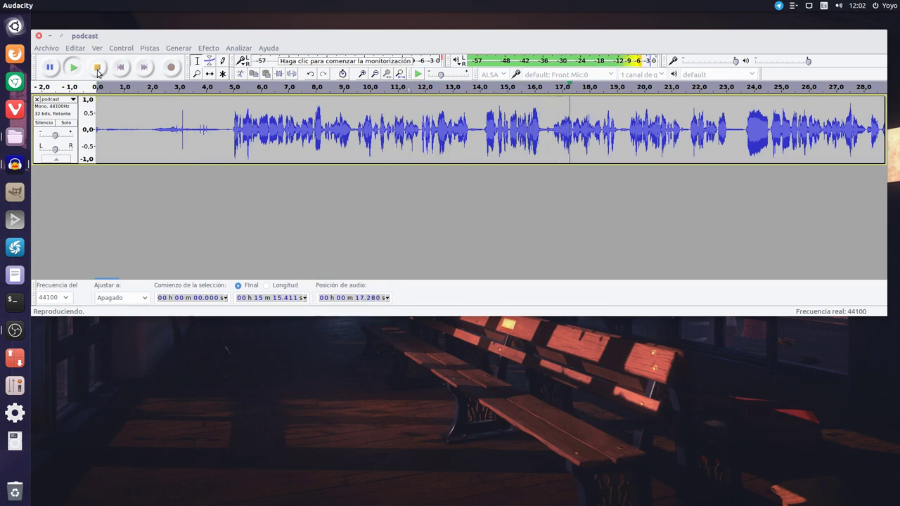
{"action": "left_click", "coordinate": [97, 68]}
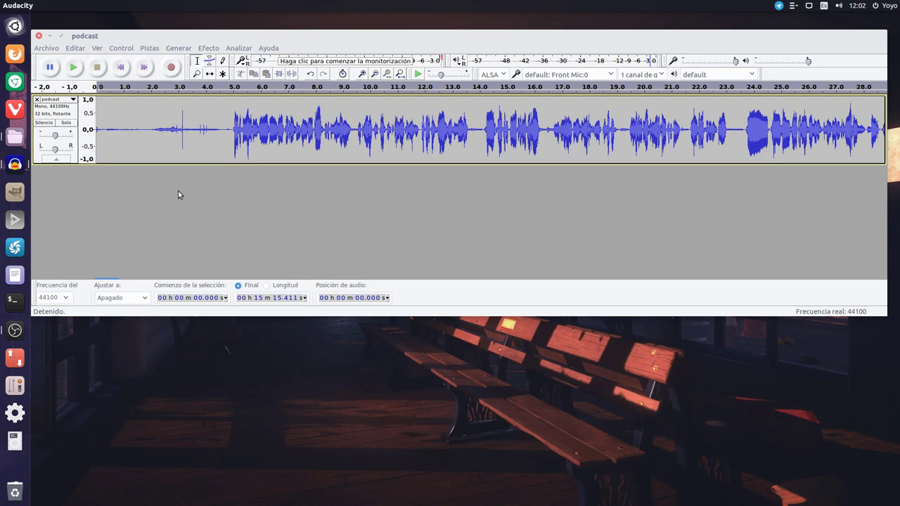
{"action": "left_click", "coordinate": [140, 92]}
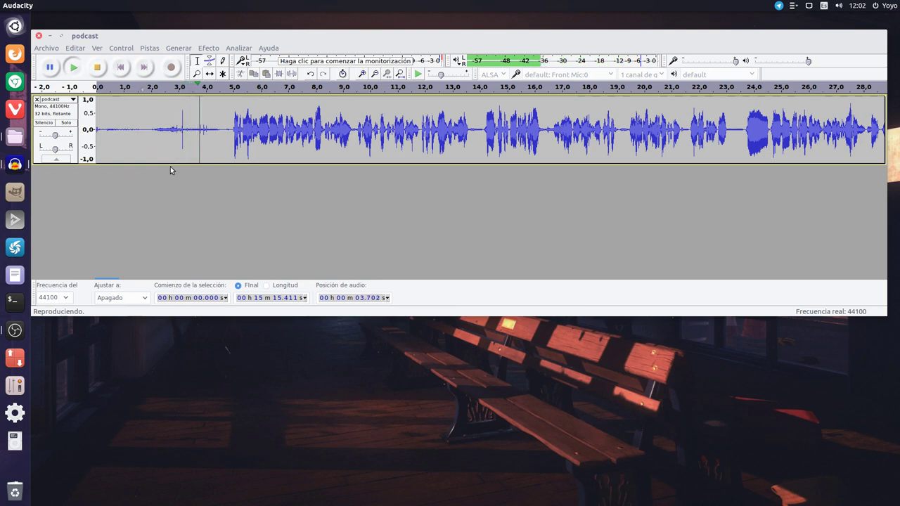
{"action": "left_click", "coordinate": [98, 68]}
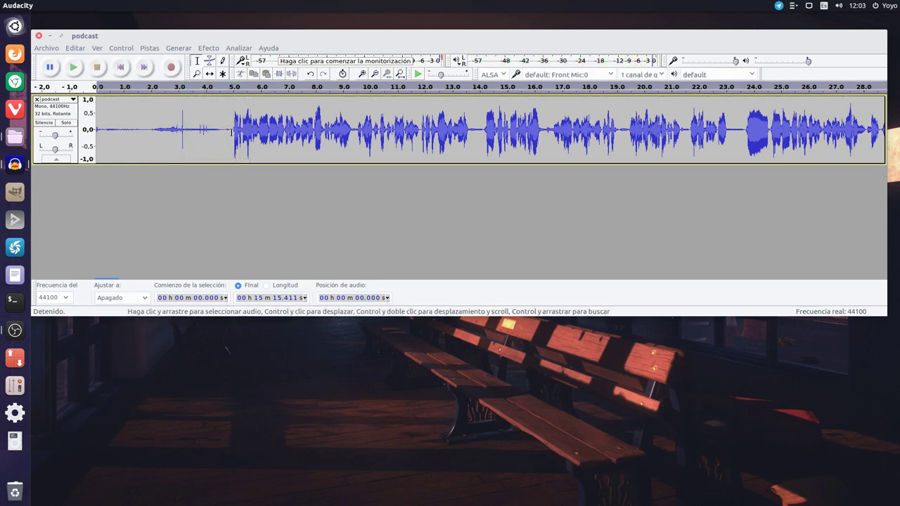
Select the silence from 0 to 4.791 s and delete it from the podcast track.
{"action": "left_click_drag", "start_coordinate": [228, 129], "coordinate": [92, 121]}
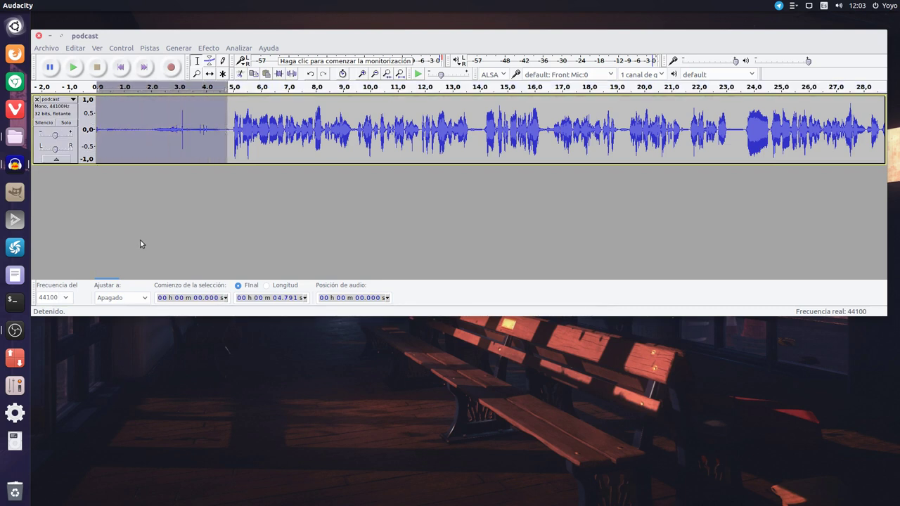
{"action": "key", "text": "Delete"}
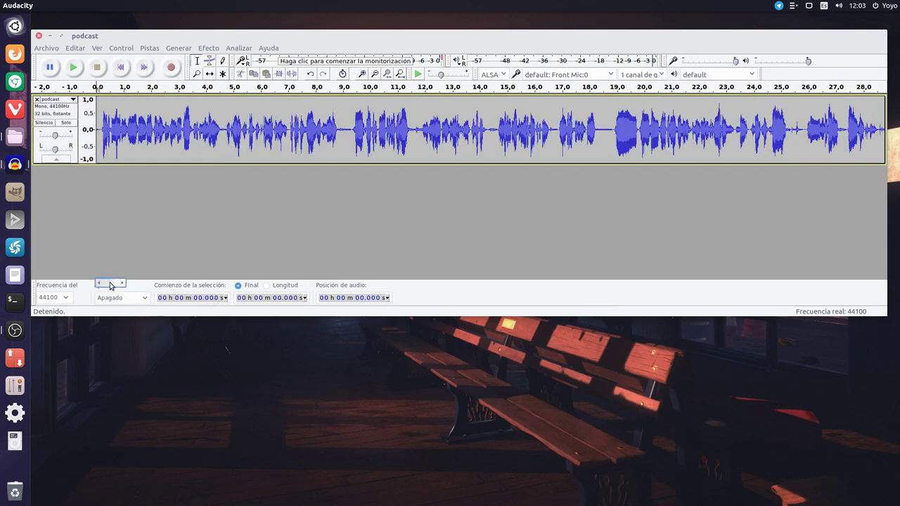
{"action": "left_click_drag", "start_coordinate": [109, 285], "coordinate": [871, 295]}
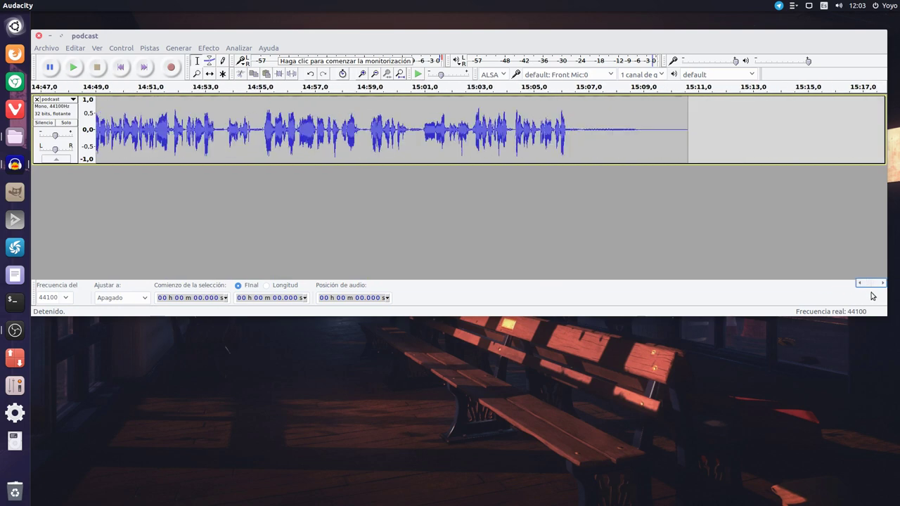
Delete the trailing silence from 15:06.788 to 15:10.877 so the podcast ends right after the speech.
{"action": "left_click", "coordinate": [500, 87]}
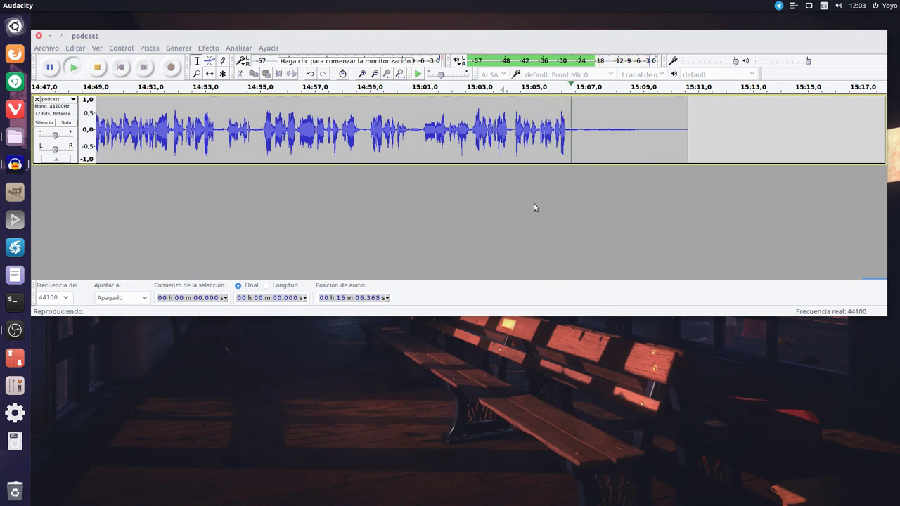
{"action": "key", "text": "space"}
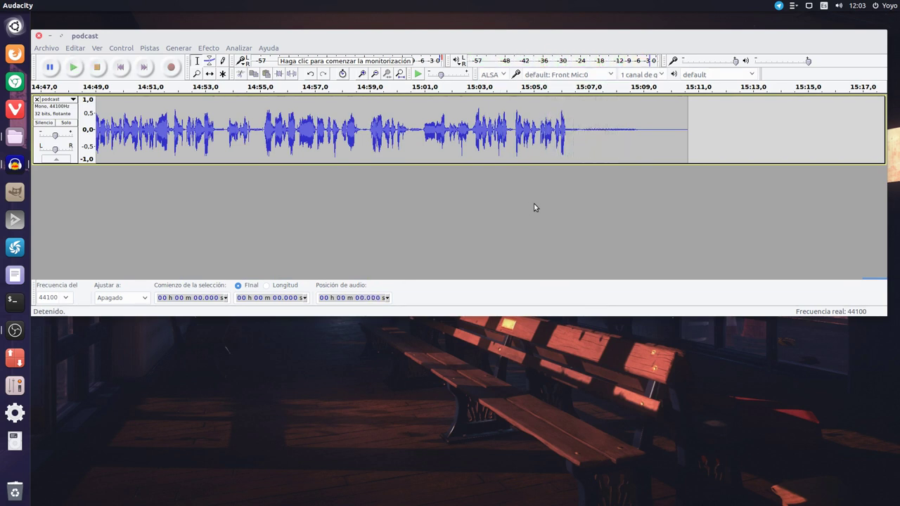
{"action": "left_click_drag", "start_coordinate": [694, 132], "coordinate": [584, 132]}
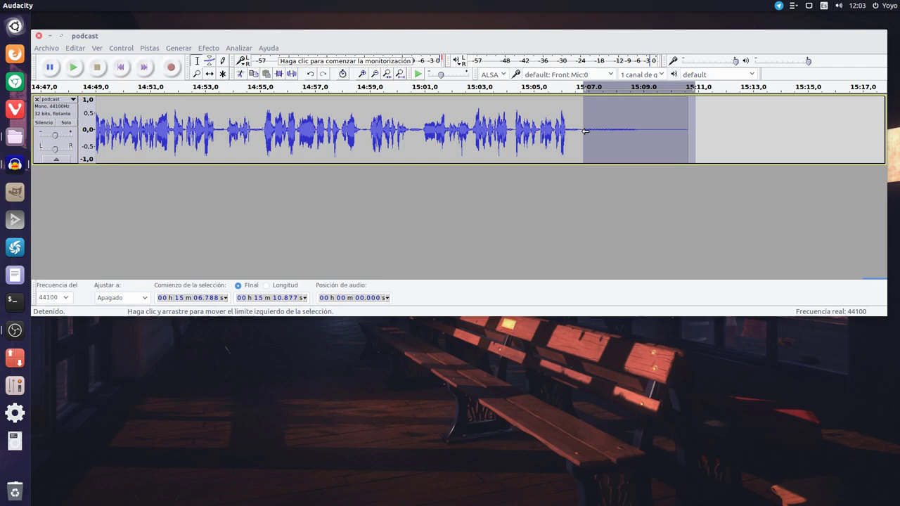
{"action": "key", "text": "Delete"}
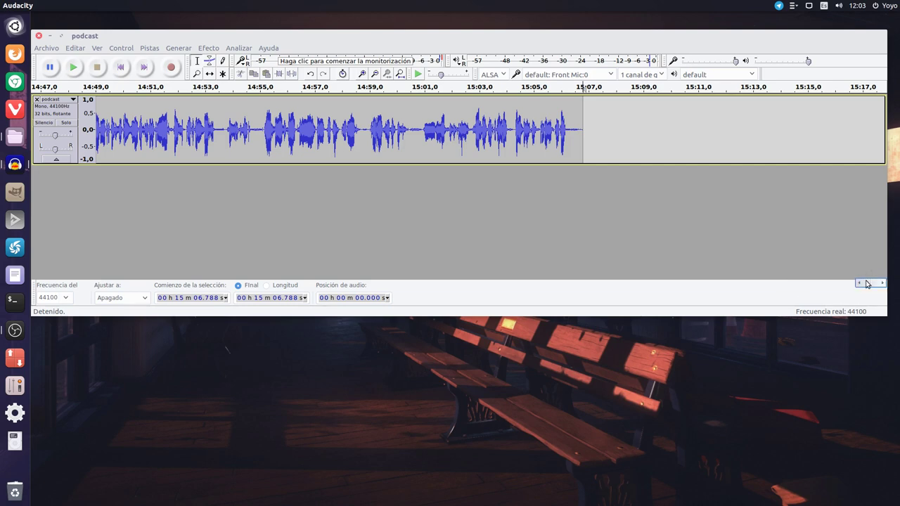
{"action": "left_click_drag", "start_coordinate": [863, 281], "coordinate": [88, 260]}
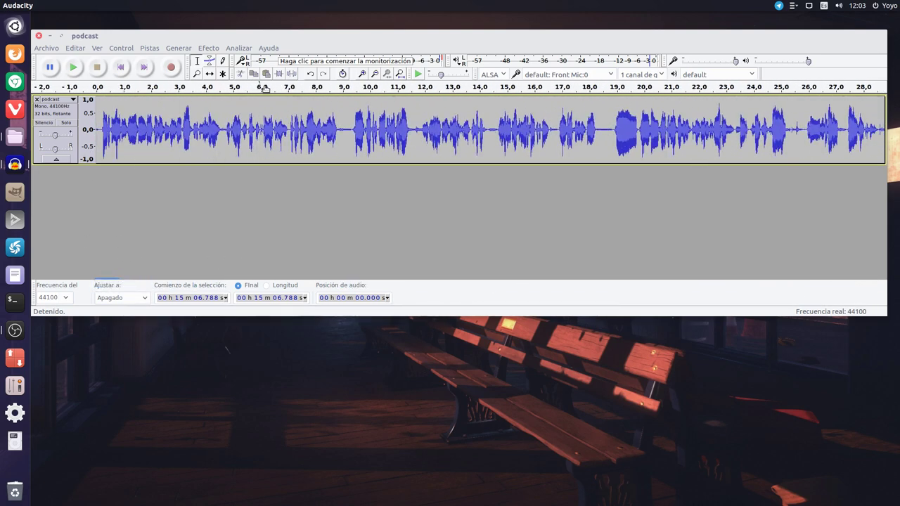
{"action": "left_click", "coordinate": [361, 74]}
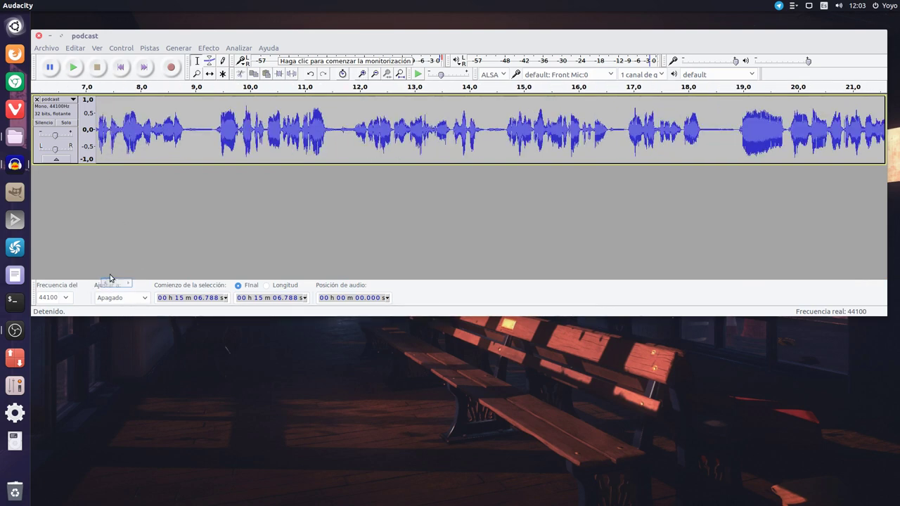
{"action": "left_click_drag", "start_coordinate": [114, 284], "coordinate": [99, 284]}
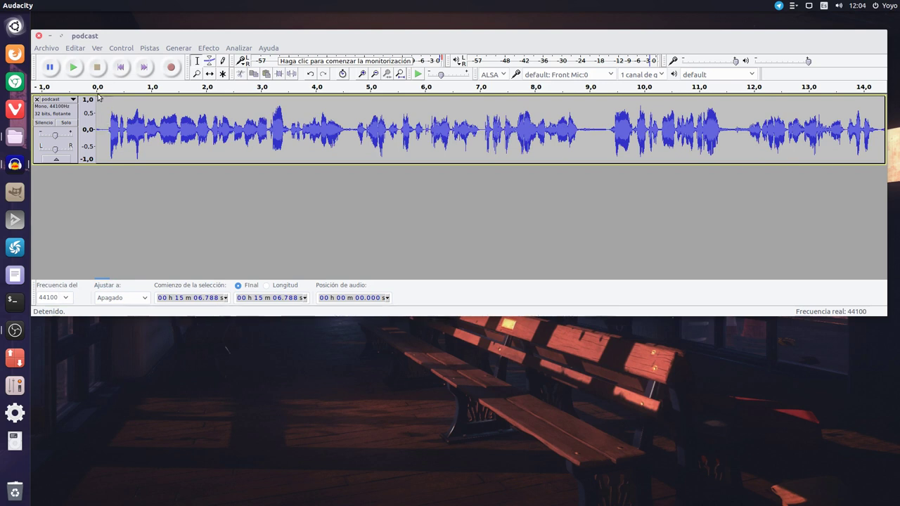
{"action": "left_click", "coordinate": [73, 67]}
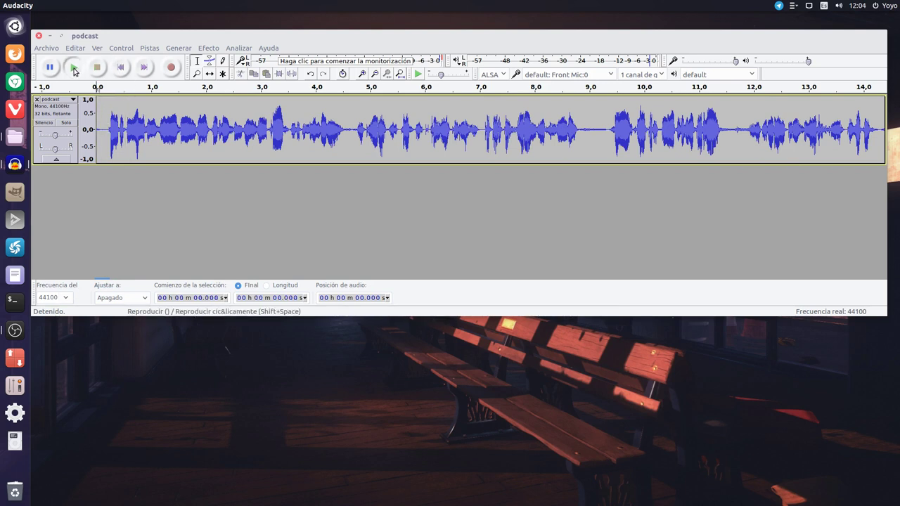
{"action": "left_click", "coordinate": [97, 67]}
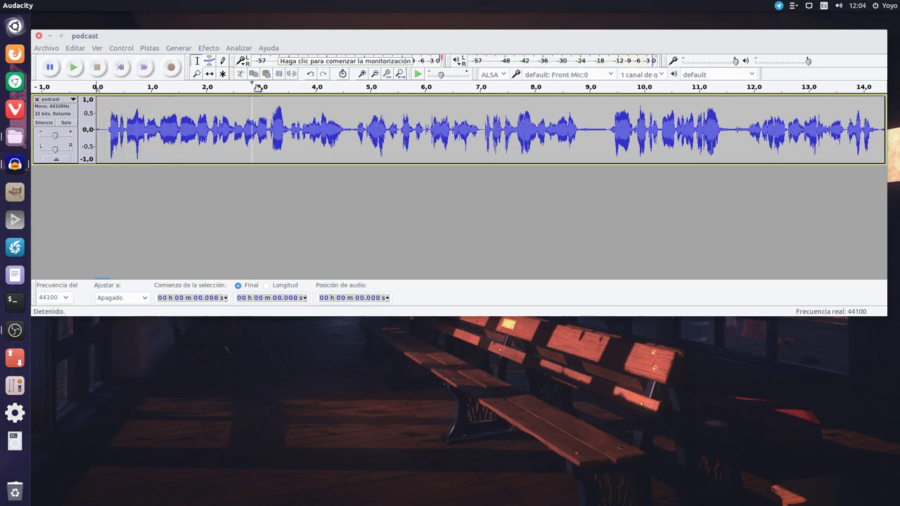
{"action": "left_click_drag", "start_coordinate": [316, 42], "coordinate": [319, 47]}
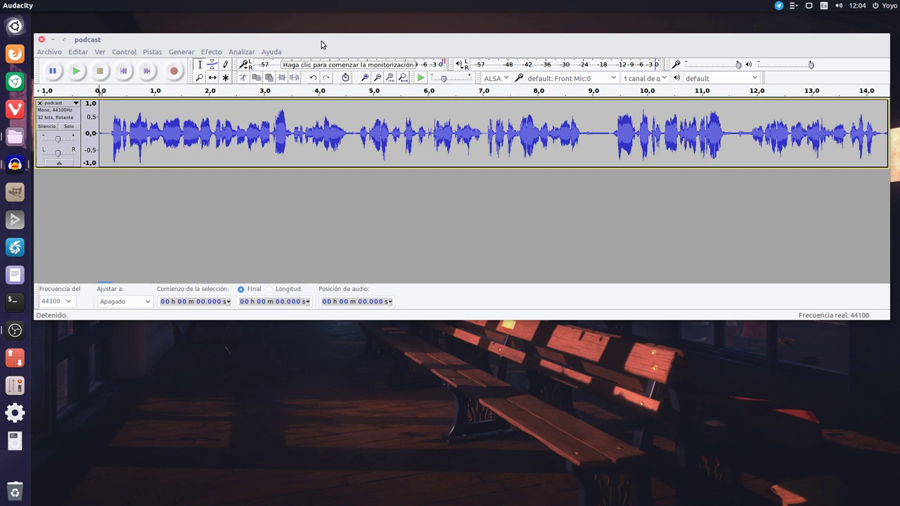
{"action": "left_click", "coordinate": [15, 137]}
Import Carpe Diem.mp3 from the file manager as a stereo track below the podcast, then close the file window.
{"action": "left_click_drag", "start_coordinate": [508, 293], "coordinate": [355, 355]}
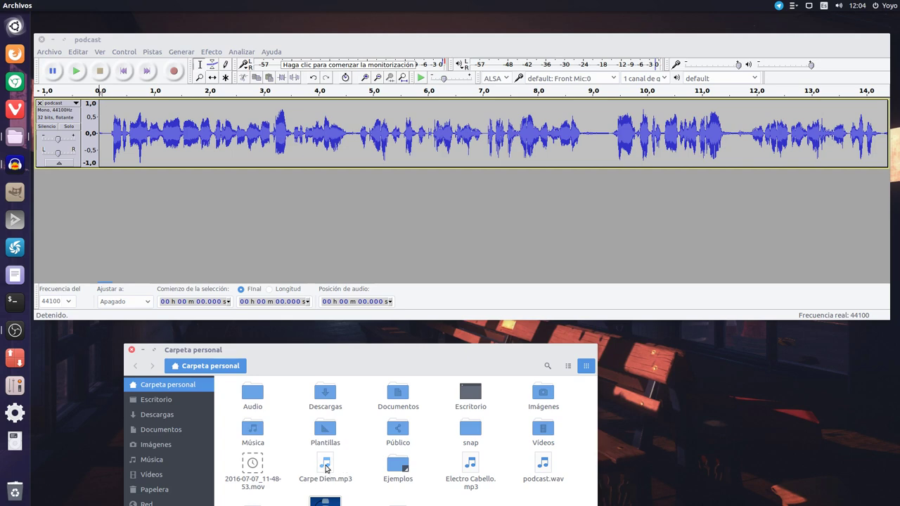
{"action": "left_click_drag", "start_coordinate": [325, 468], "coordinate": [184, 217]}
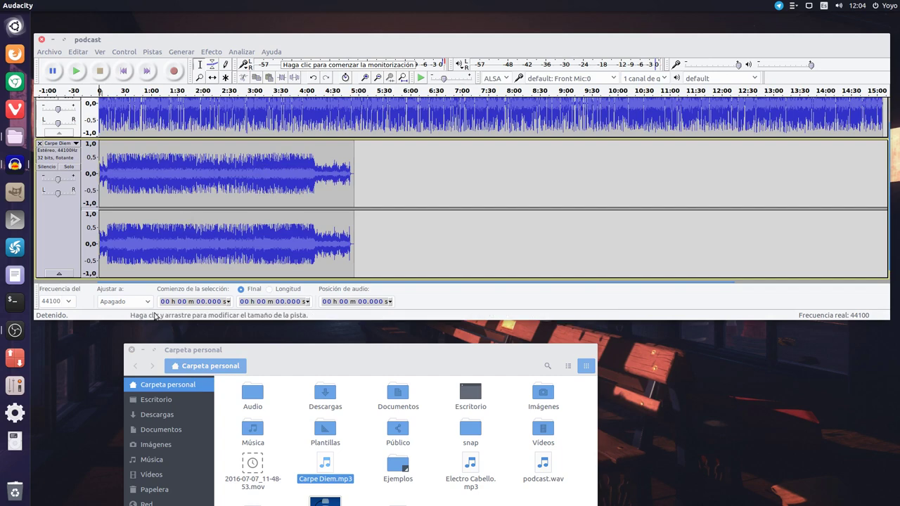
{"action": "left_click", "coordinate": [132, 349]}
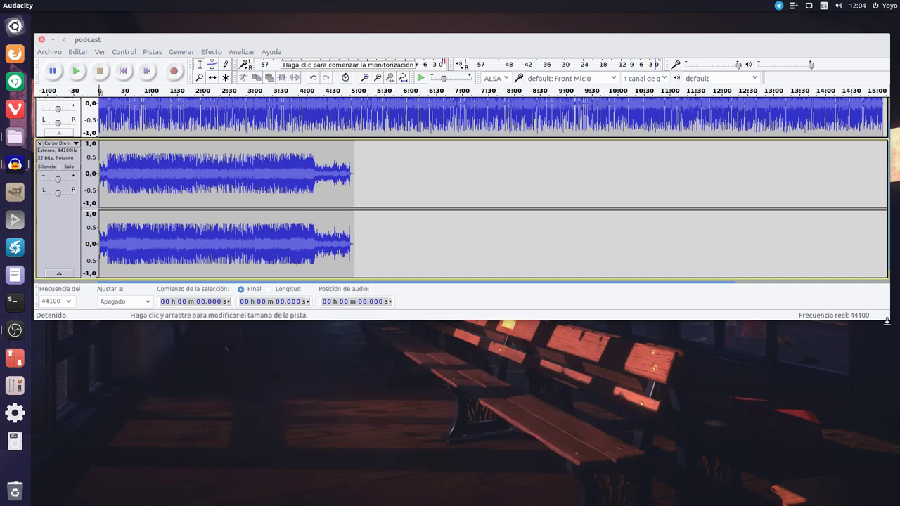
{"action": "left_click_drag", "start_coordinate": [888, 319], "coordinate": [875, 403]}
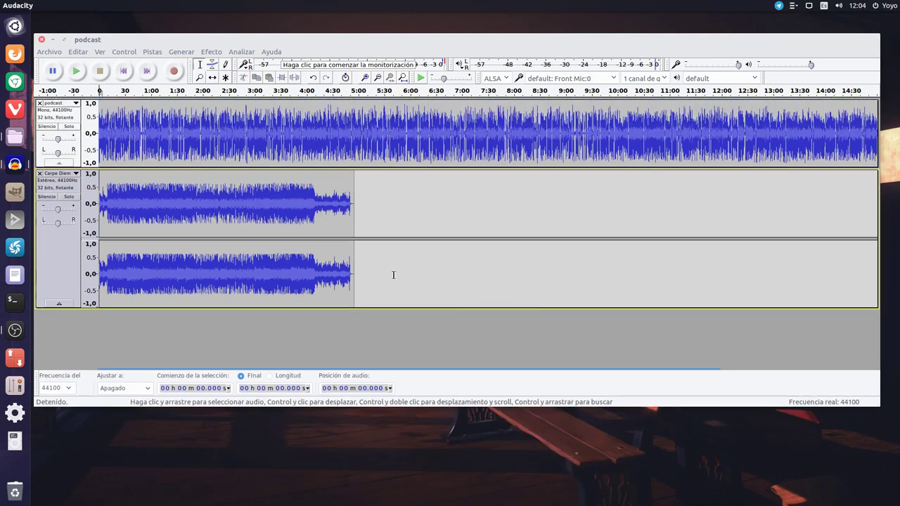
Shift the podcast voice clip right with Time Shift so its speech starts around 19 seconds.
{"action": "left_click", "coordinate": [60, 258]}
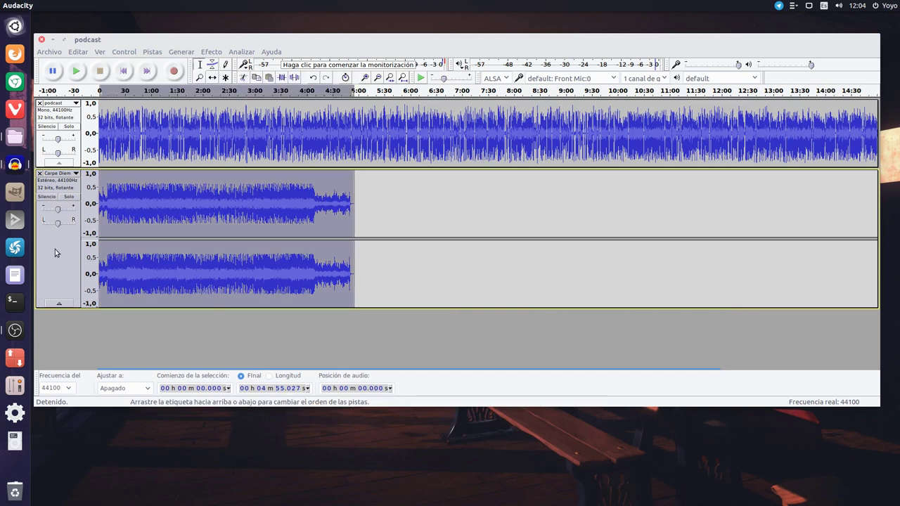
{"action": "left_click", "coordinate": [364, 78]}
{"action": "left_click", "coordinate": [364, 78]}
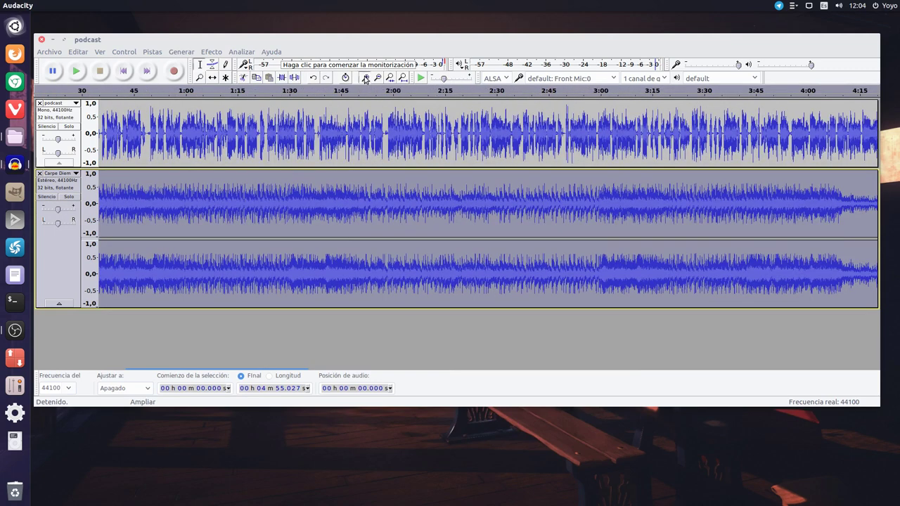
{"action": "left_click", "coordinate": [364, 78]}
{"action": "left_click_drag", "start_coordinate": [215, 369], "coordinate": [101, 373]}
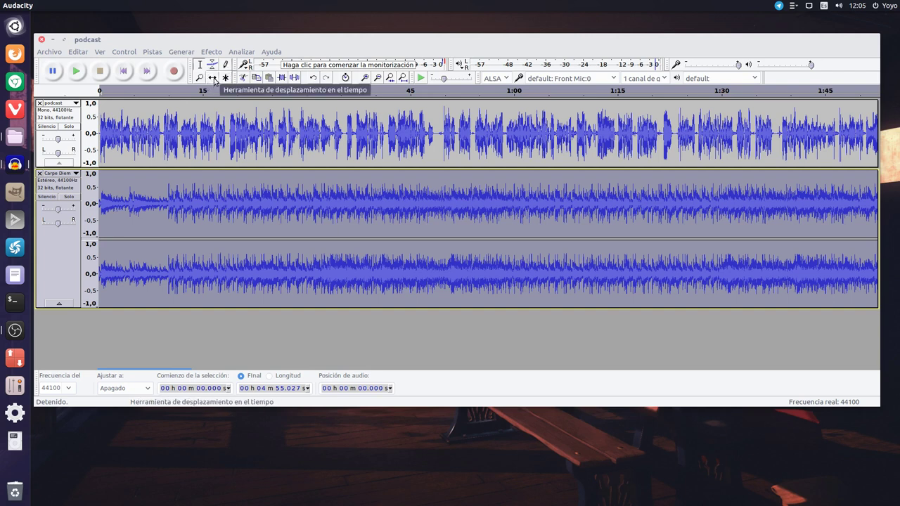
{"action": "left_click", "coordinate": [214, 79]}
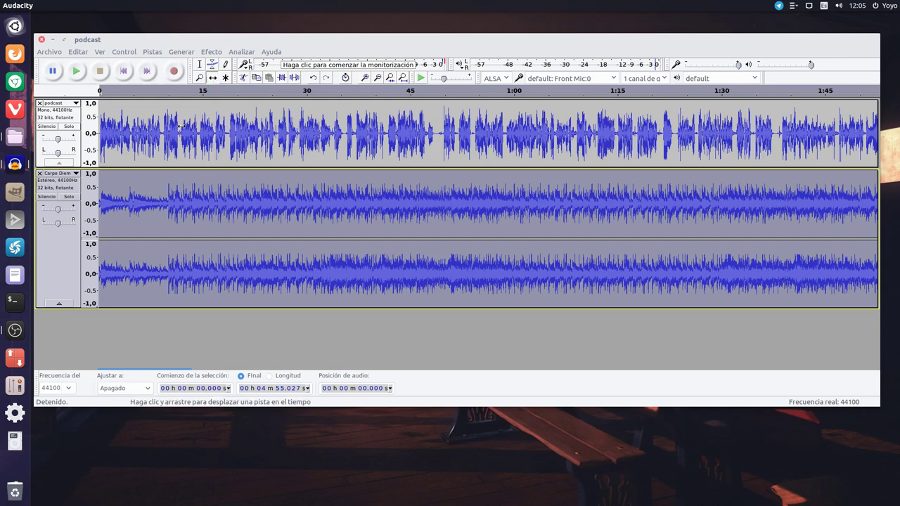
{"action": "left_click_drag", "start_coordinate": [161, 127], "coordinate": [293, 149]}
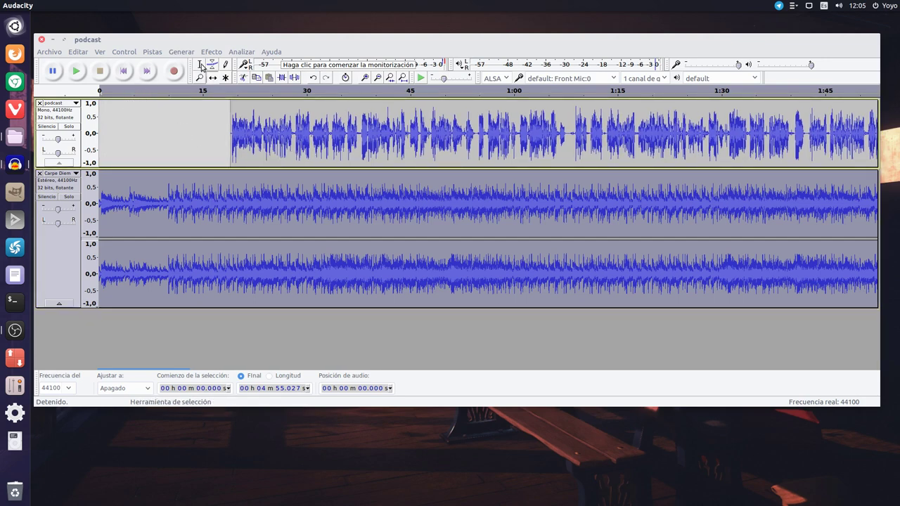
Play the mix from the beginning to hear the Carpe Diem opening.
{"action": "left_click", "coordinate": [91, 86]}
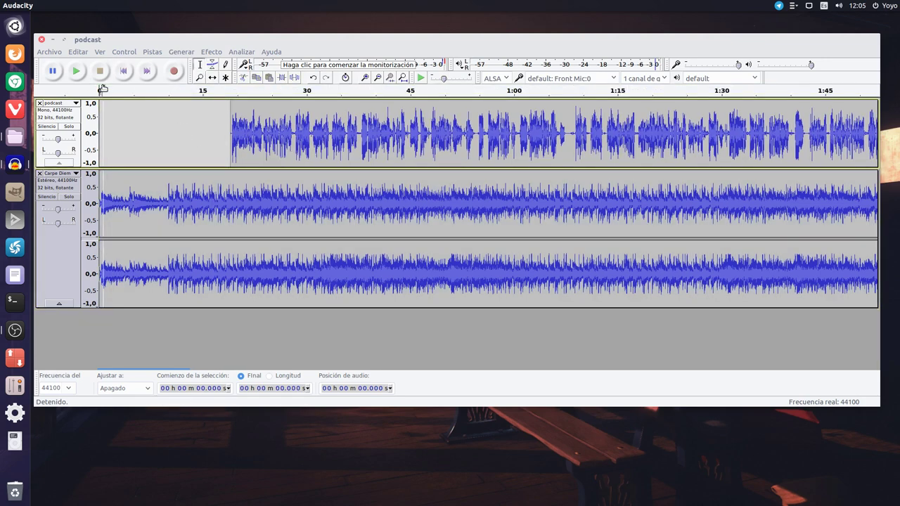
{"action": "left_click", "coordinate": [91, 87]}
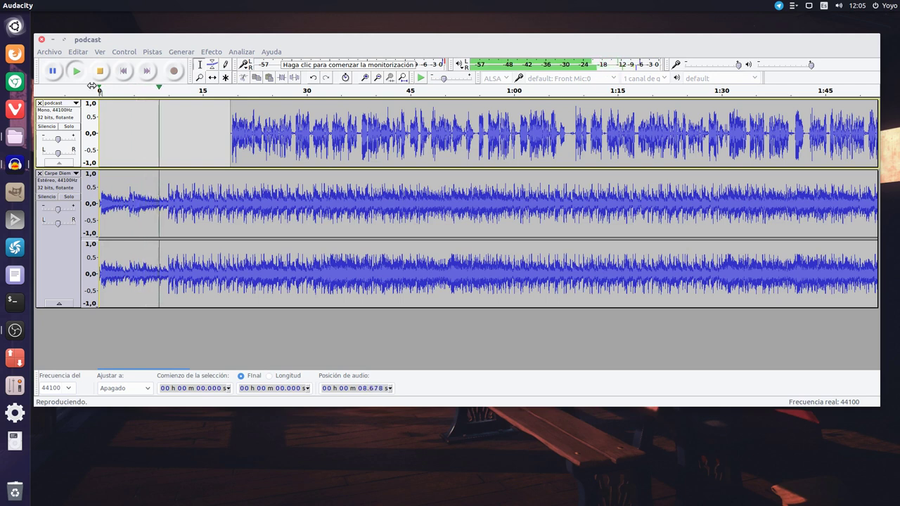
{"action": "key", "text": "space"}
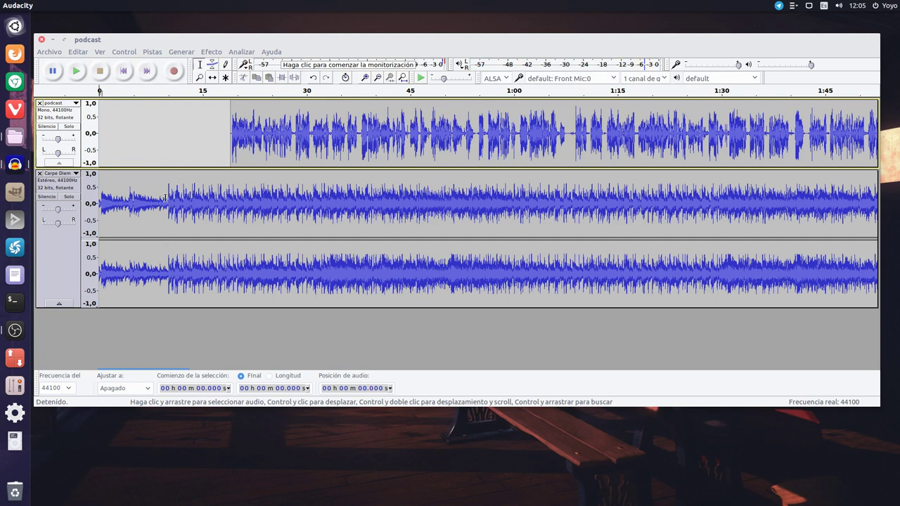
Remove the quiet first ~10 seconds of the Carpe Diem music so it starts at full level.
{"action": "left_click", "coordinate": [56, 269]}
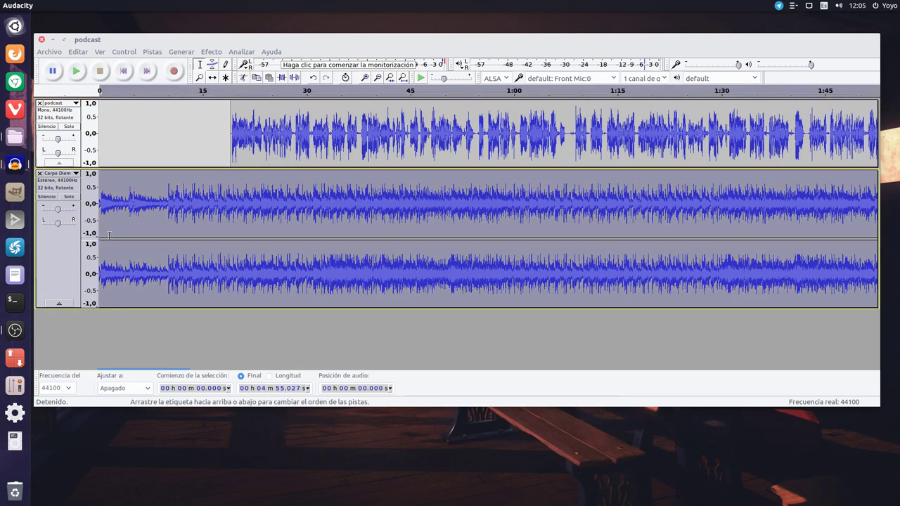
{"action": "left_click", "coordinate": [365, 81]}
{"action": "left_click_drag", "start_coordinate": [156, 372], "coordinate": [112, 369]}
{"action": "left_click", "coordinate": [213, 97]}
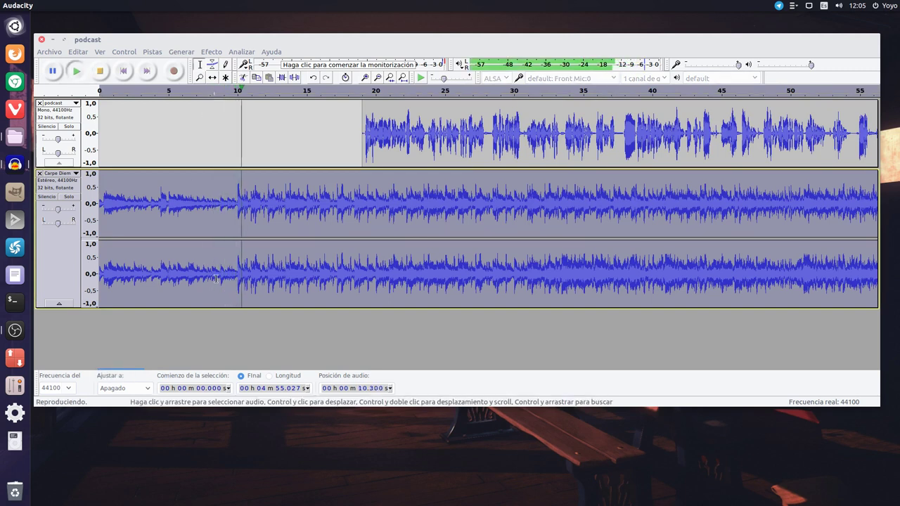
{"action": "key", "text": "space"}
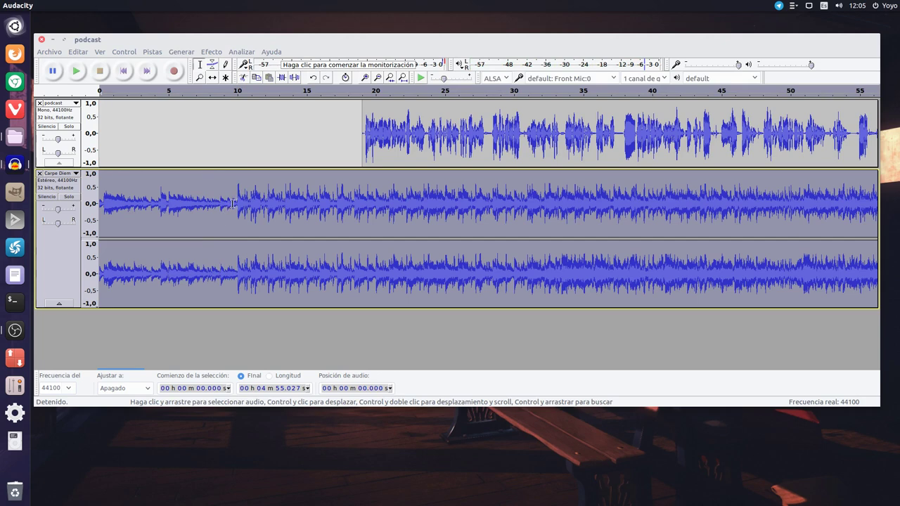
{"action": "left_click_drag", "start_coordinate": [235, 204], "coordinate": [102, 197]}
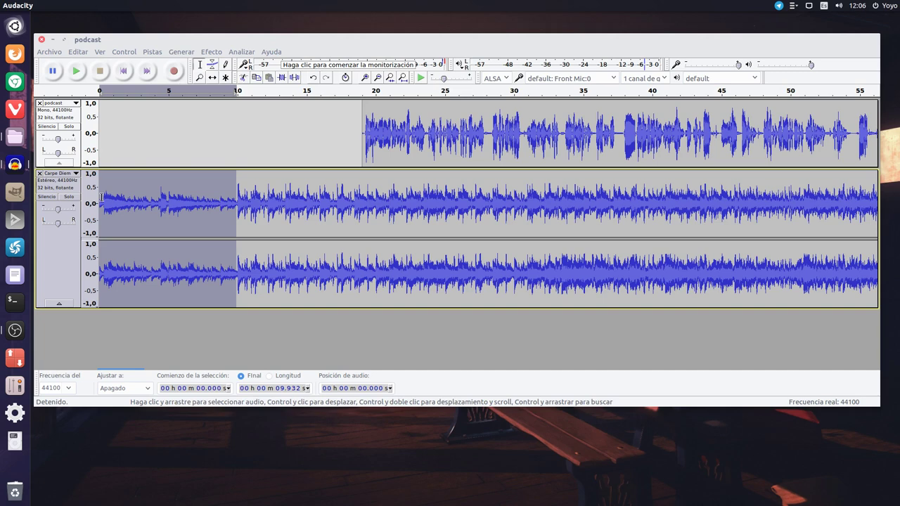
{"action": "key", "text": "ctrl+z"}
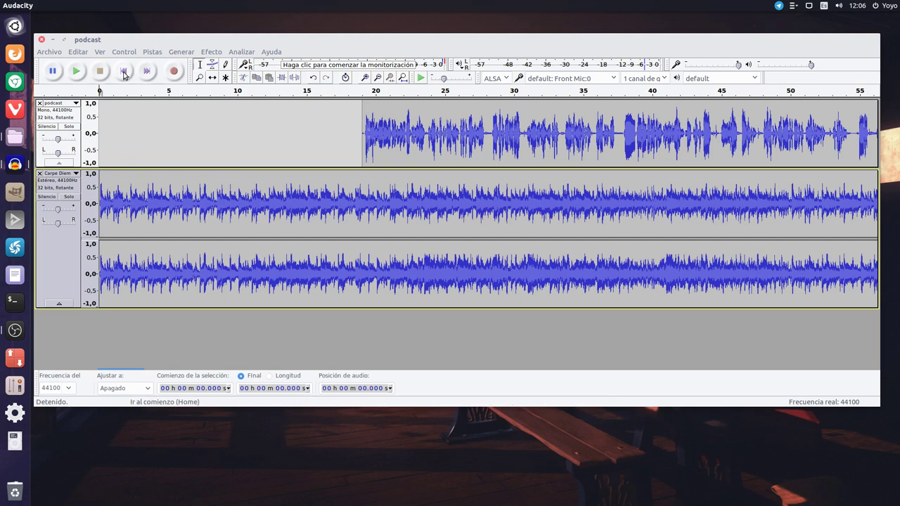
Move the podcast voice clip earlier to start at about 10 seconds and preview the voice entry.
{"action": "key", "text": "space"}
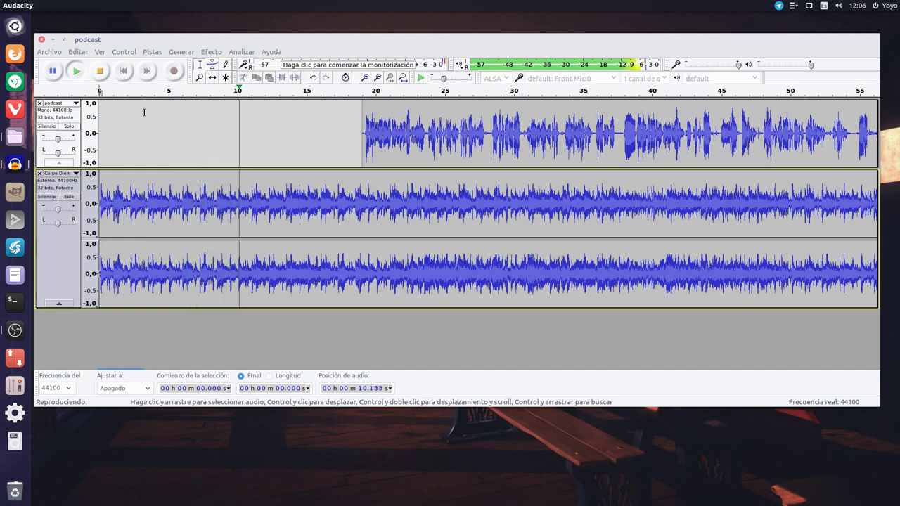
{"action": "key", "text": "space"}
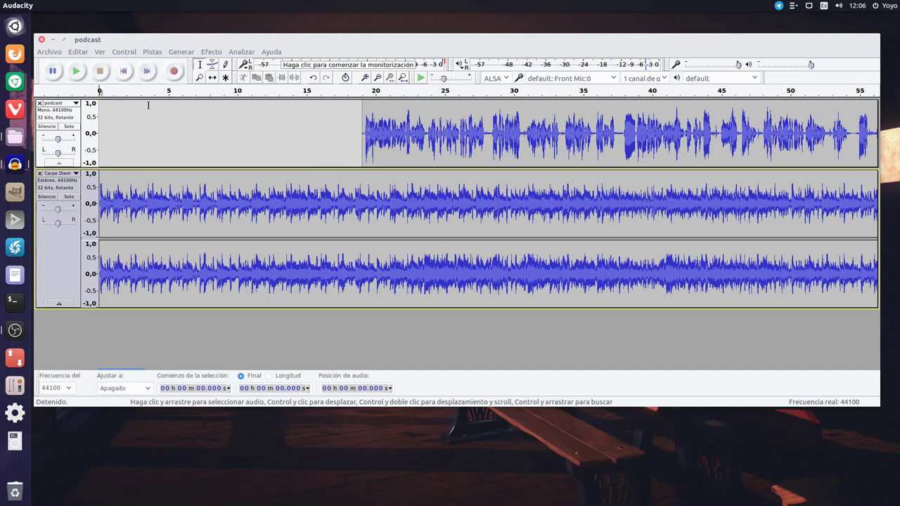
{"action": "left_click", "coordinate": [215, 78]}
{"action": "left_click_drag", "start_coordinate": [437, 135], "coordinate": [316, 129]}
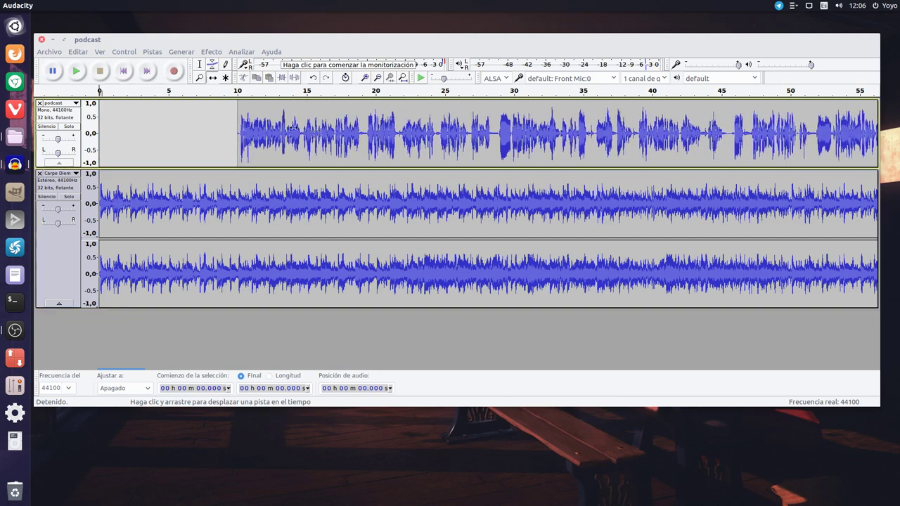
{"action": "left_click", "coordinate": [207, 92]}
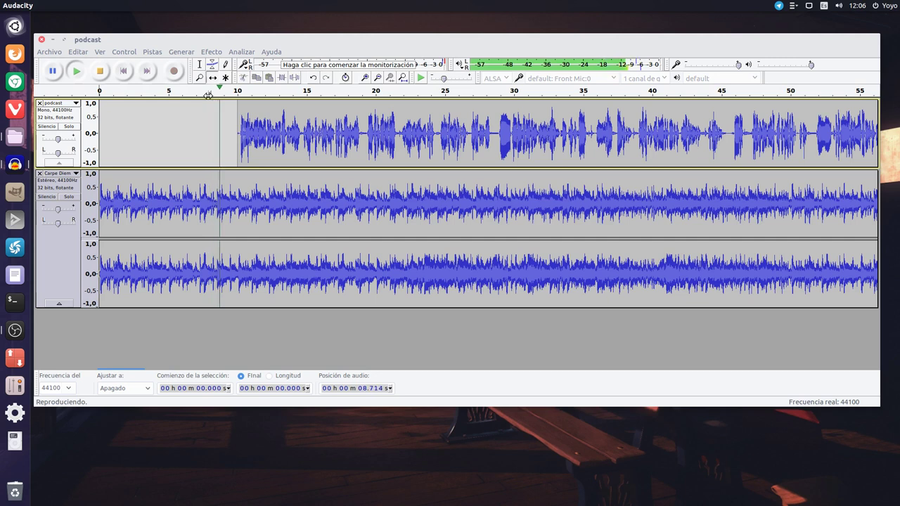
{"action": "left_click", "coordinate": [100, 72]}
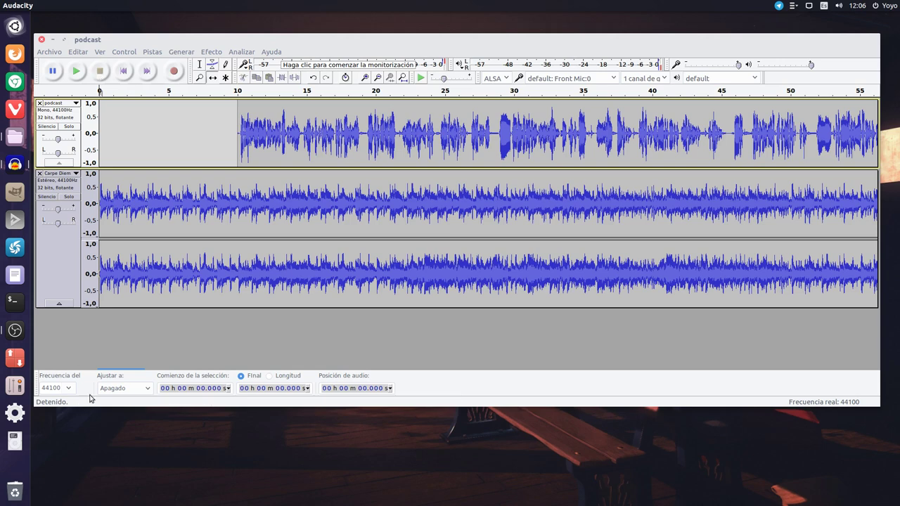
{"action": "left_click", "coordinate": [60, 257]}
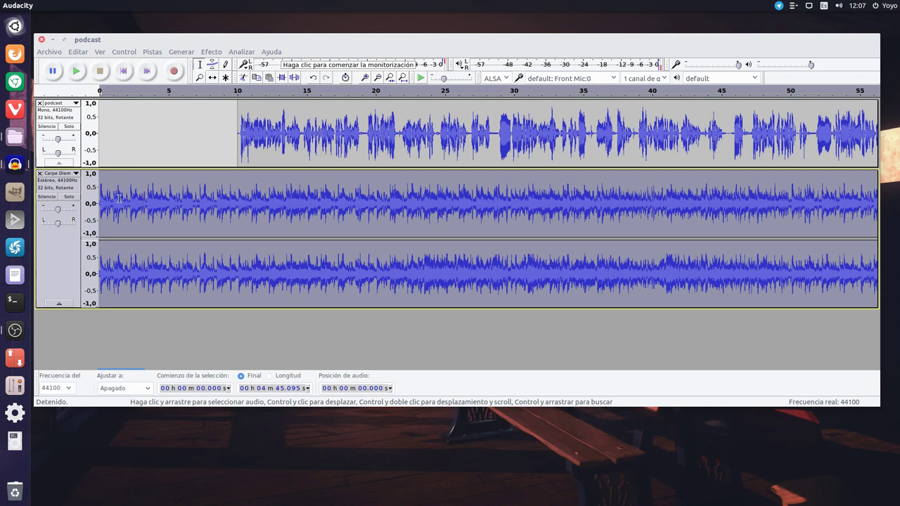
Apply Aparecer progresivamente to the first 3.3 seconds of Carpe Diem and play back the fade-in.
{"action": "left_click", "coordinate": [106, 337]}
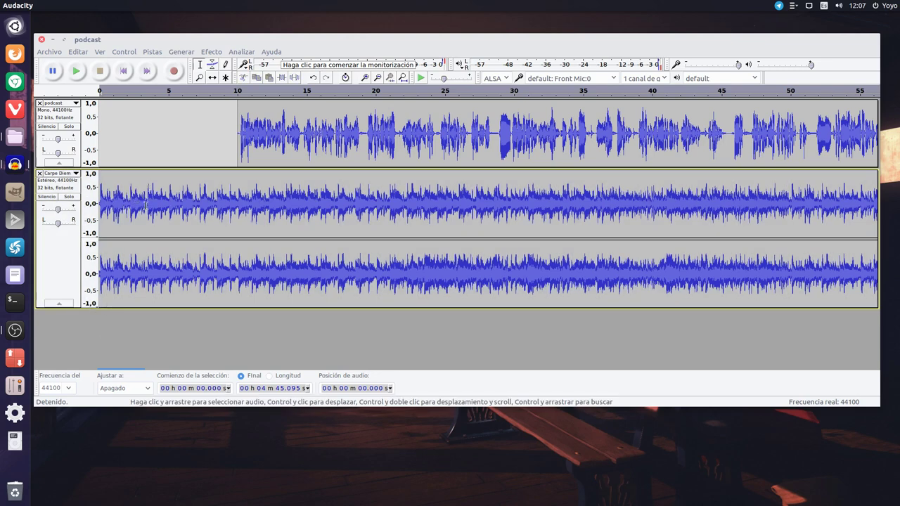
{"action": "left_click_drag", "start_coordinate": [145, 205], "coordinate": [94, 204]}
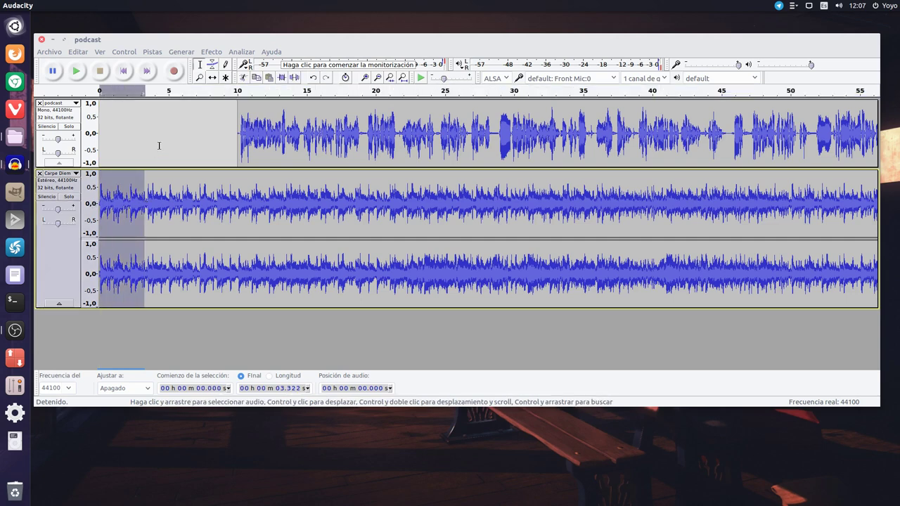
{"action": "left_click", "coordinate": [210, 53]}
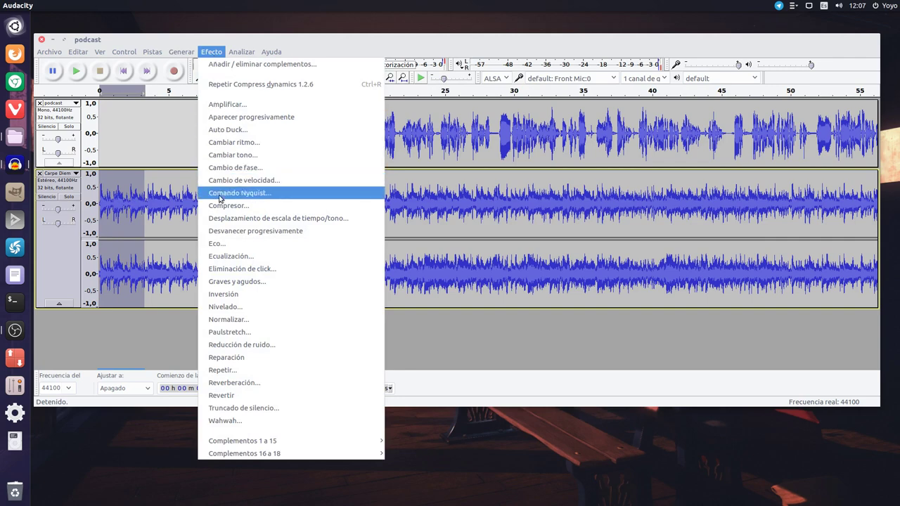
{"action": "left_click", "coordinate": [241, 118]}
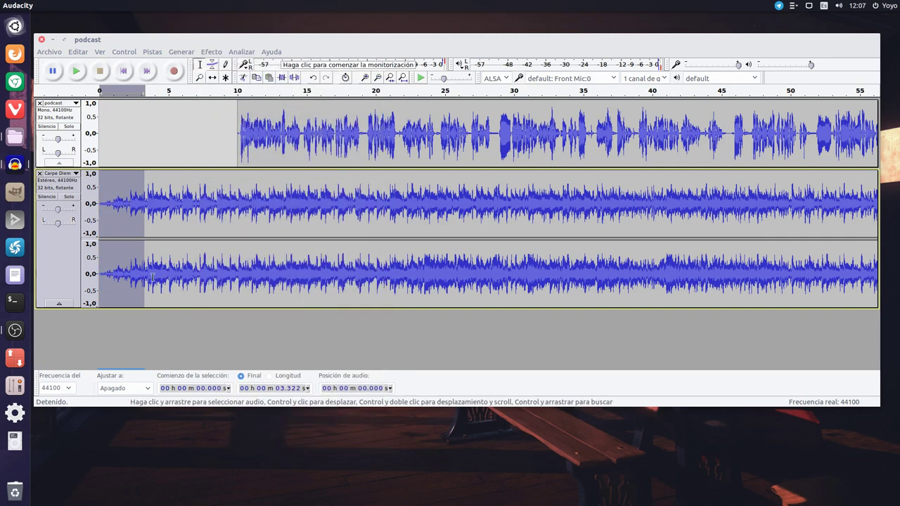
{"action": "left_click", "coordinate": [123, 342]}
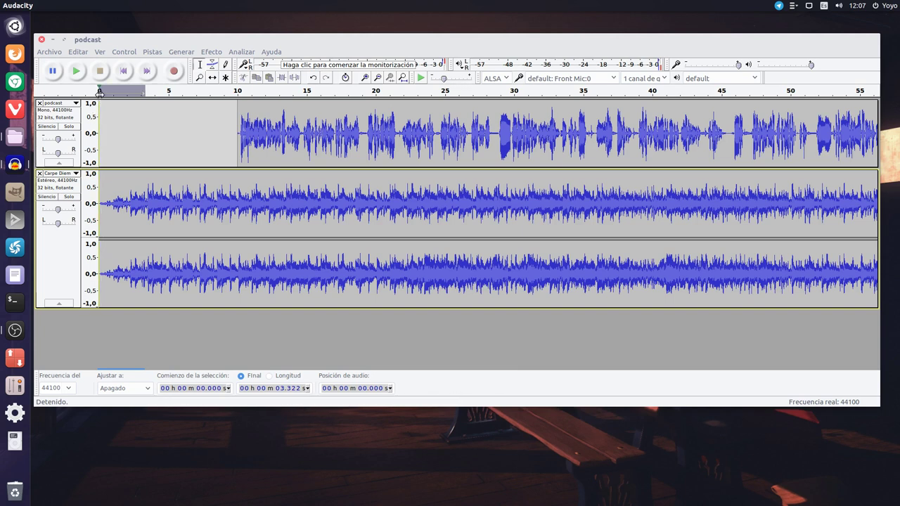
{"action": "key", "text": "space"}
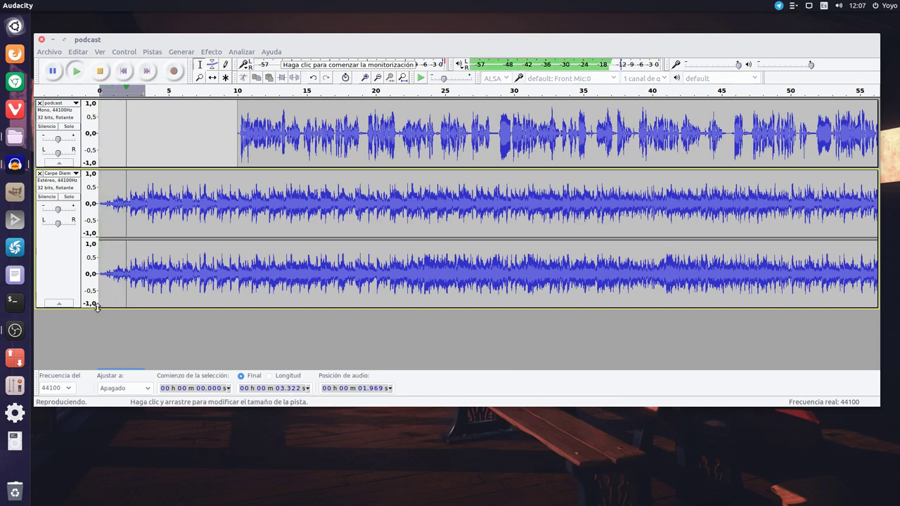
{"action": "left_click", "coordinate": [174, 125]}
{"action": "left_click", "coordinate": [105, 89]}
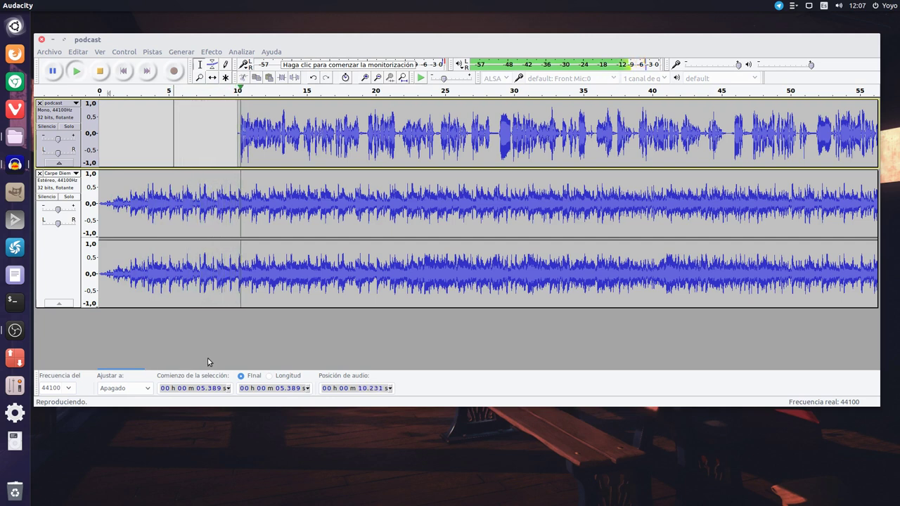
{"action": "key", "text": "space"}
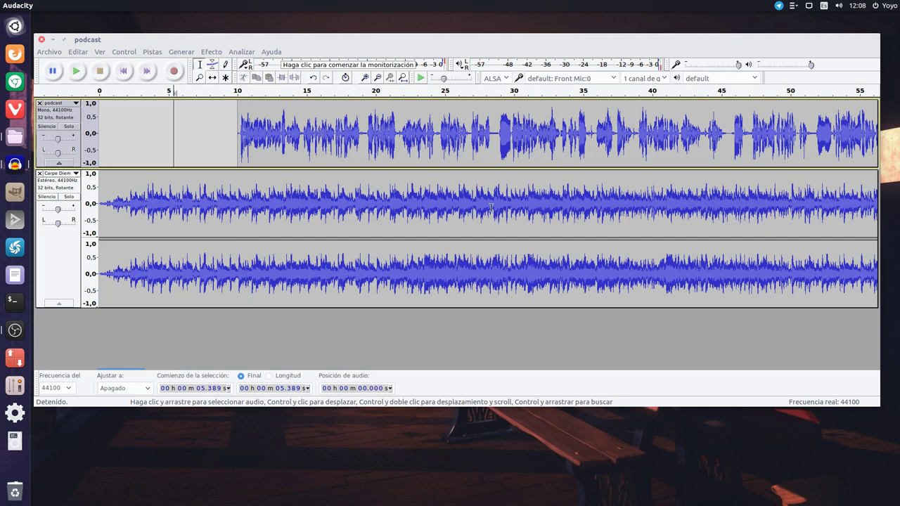
{"action": "left_click", "coordinate": [399, 93]}
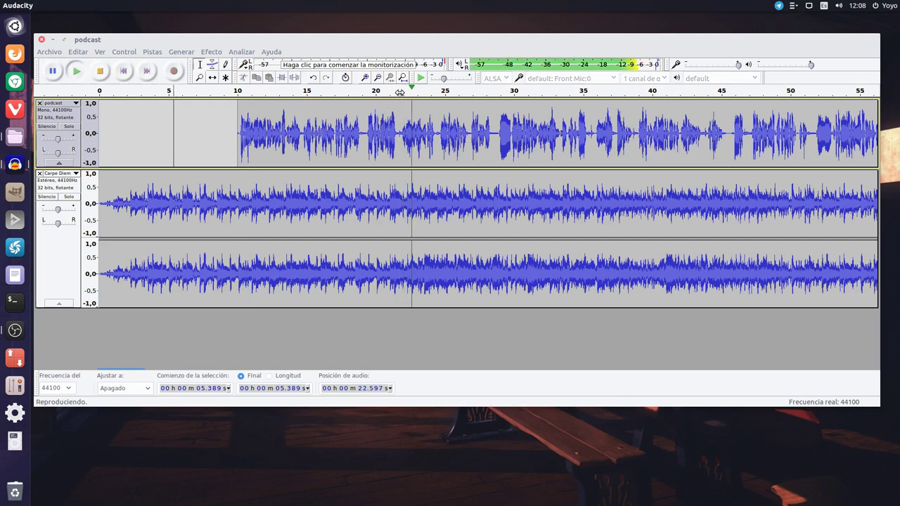
{"action": "left_click", "coordinate": [399, 93]}
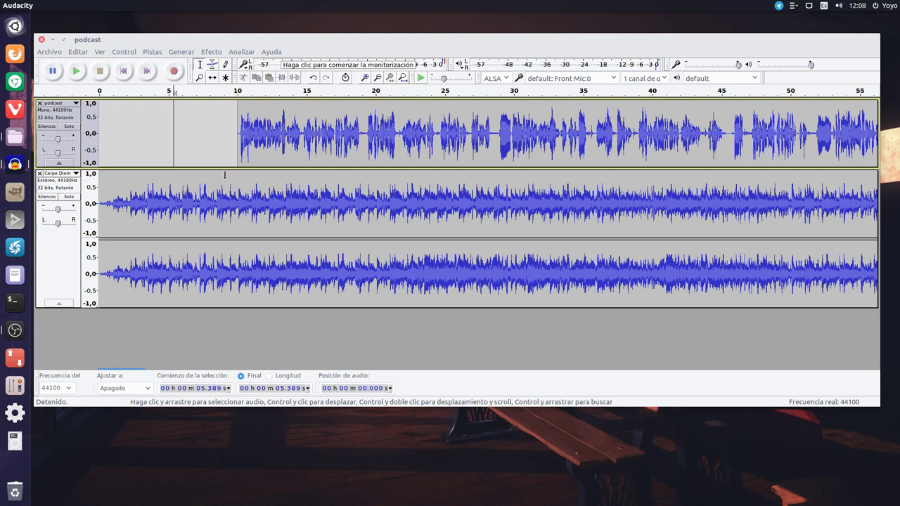
Shape Carpe Diem's volume envelope to drop the music low from about 10 seconds, then preview it.
{"action": "left_click", "coordinate": [213, 65]}
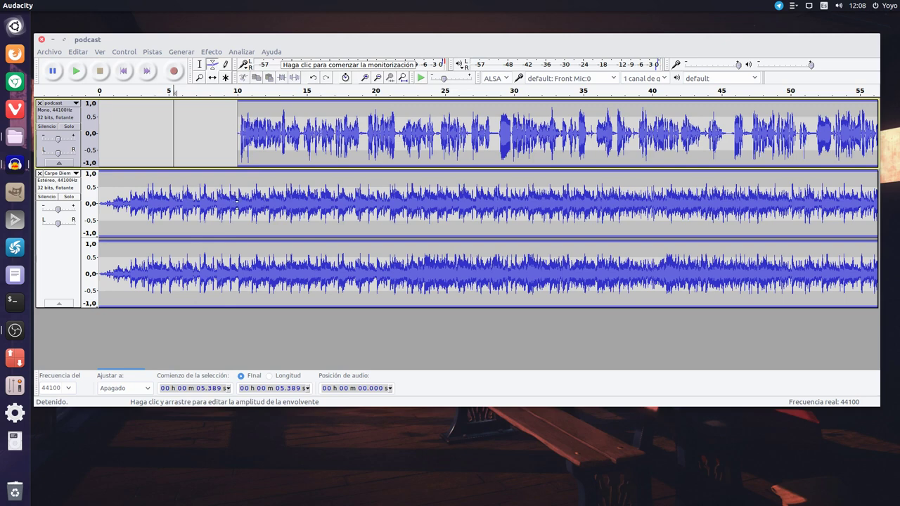
{"action": "left_click_drag", "start_coordinate": [236, 202], "coordinate": [239, 224]}
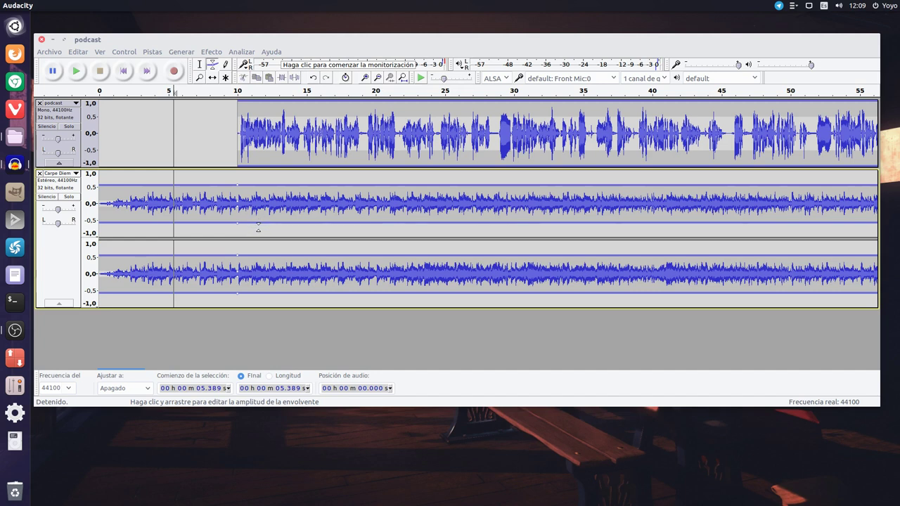
{"action": "left_click_drag", "start_coordinate": [258, 226], "coordinate": [258, 208]}
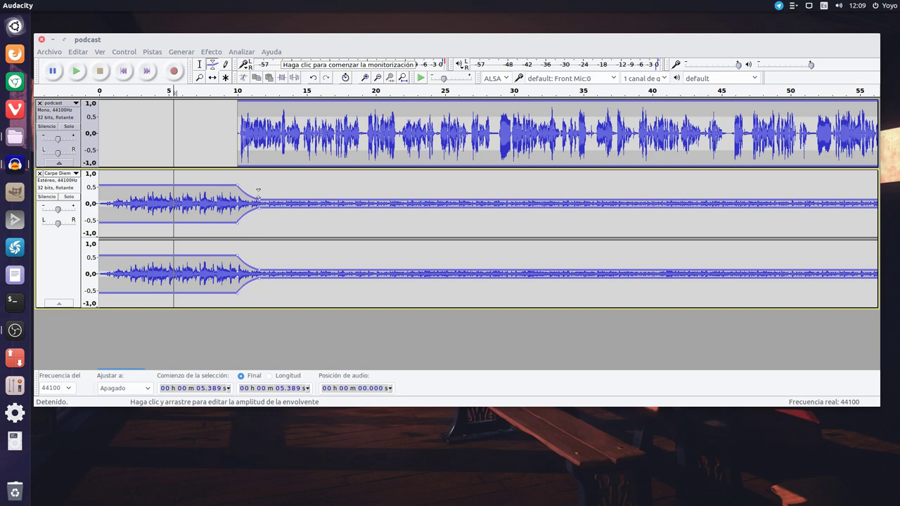
{"action": "left_click", "coordinate": [199, 79]}
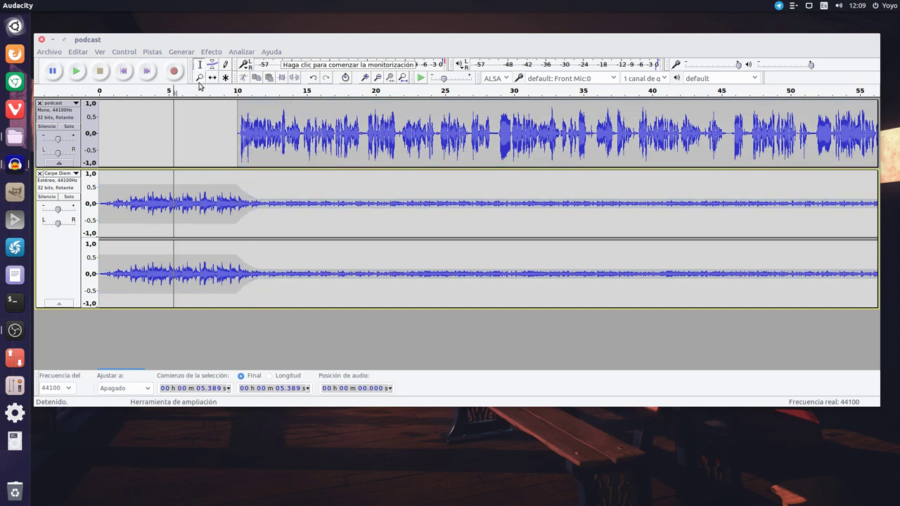
{"action": "left_click", "coordinate": [200, 92]}
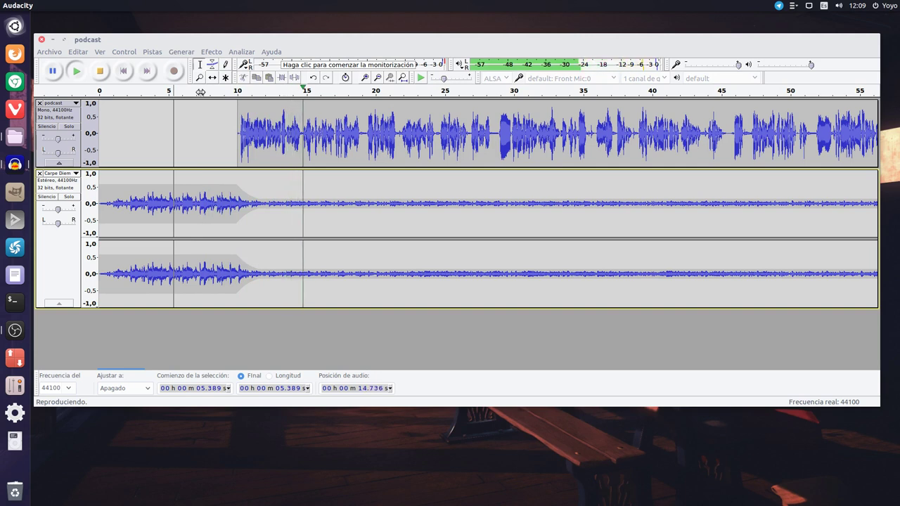
{"action": "key", "text": "space"}
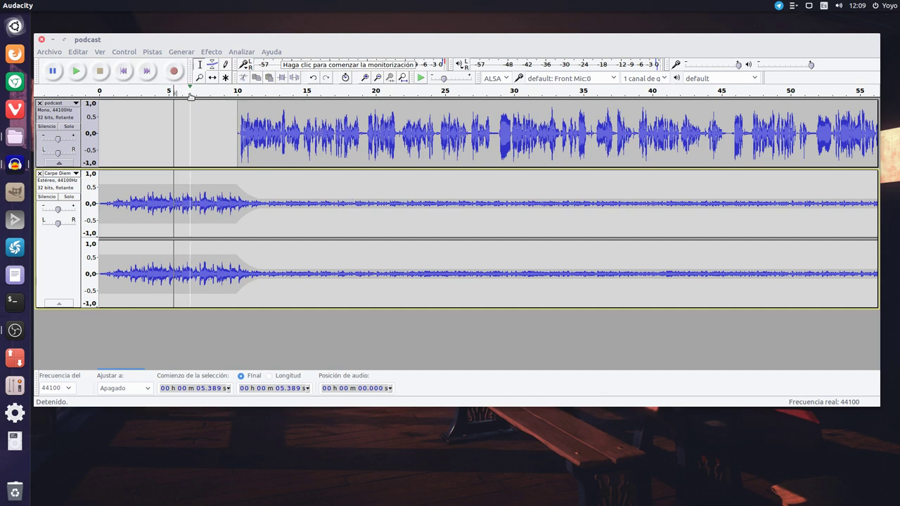
Preview the mix before the voice and around 54 seconds, then scroll to Carpe Diem's end near 4:45.
{"action": "left_click", "coordinate": [192, 96]}
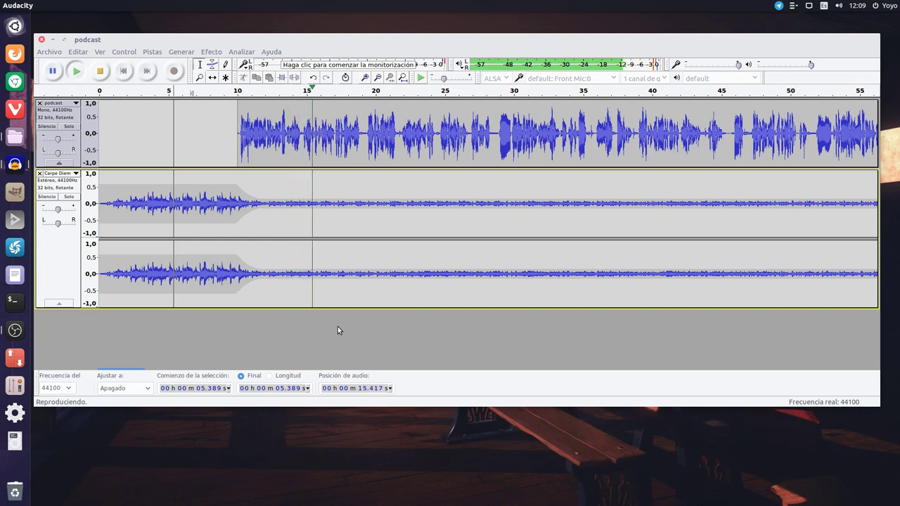
{"action": "left_click", "coordinate": [101, 74]}
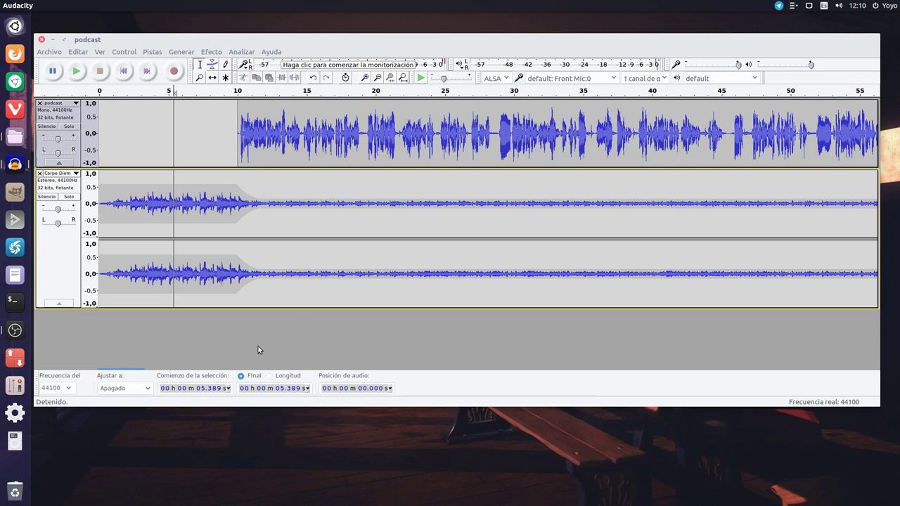
{"action": "left_click_drag", "start_coordinate": [128, 374], "coordinate": [164, 366]}
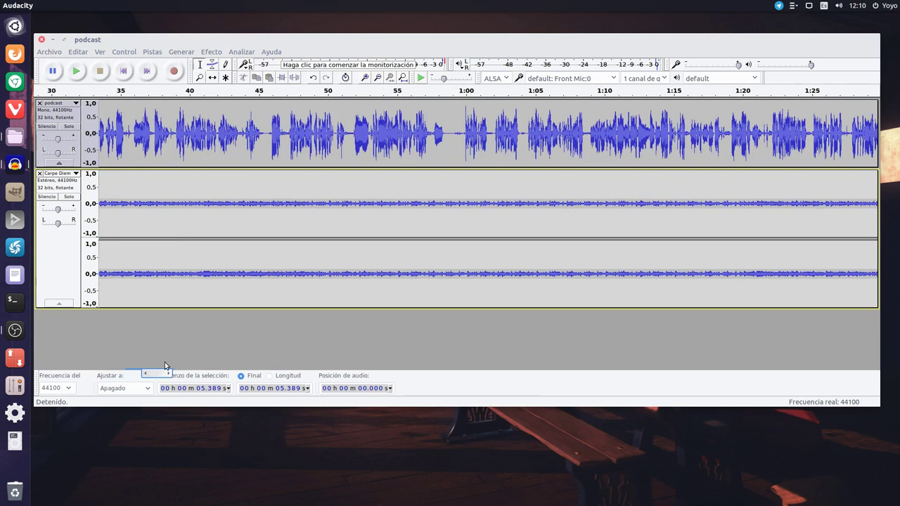
{"action": "left_click", "coordinate": [382, 92]}
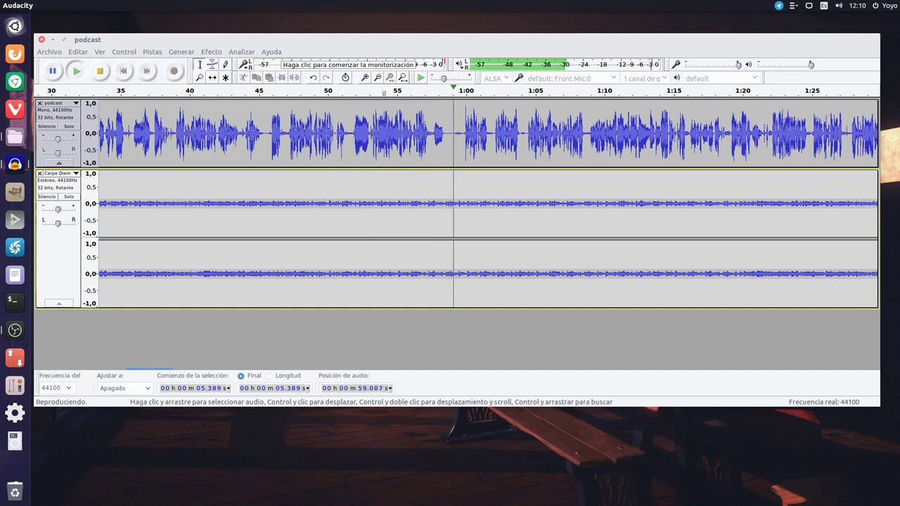
{"action": "left_click", "coordinate": [99, 73]}
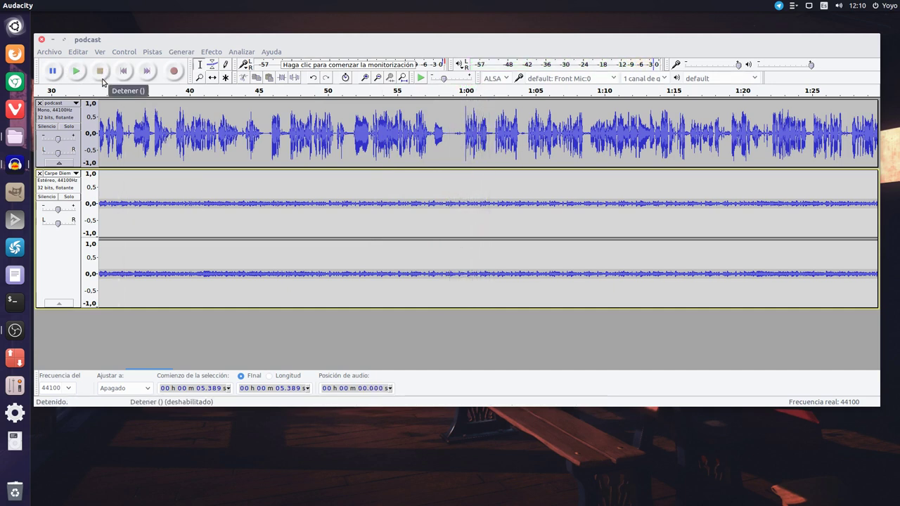
{"action": "left_click_drag", "start_coordinate": [155, 372], "coordinate": [324, 381]}
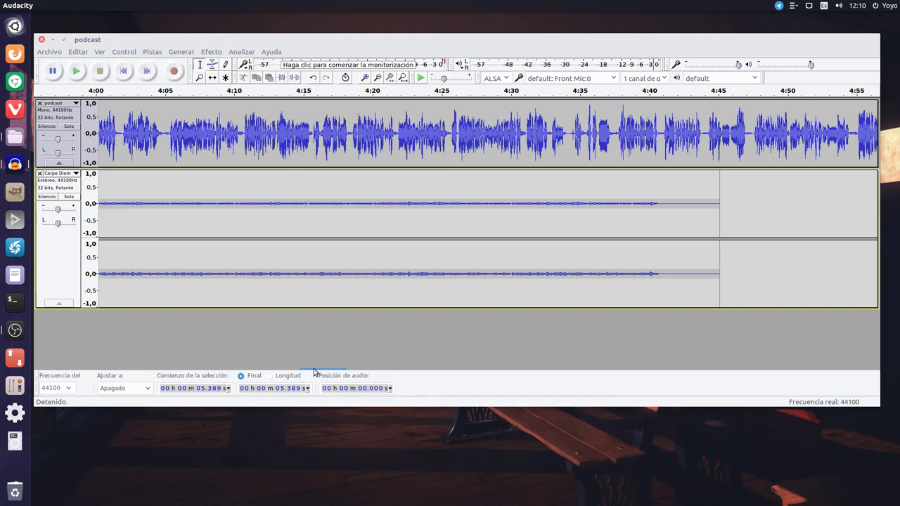
Cut the Carpe Diem track's tail from about 4:02 to its 4:45 end.
{"action": "left_click_drag", "start_coordinate": [322, 374], "coordinate": [305, 374]}
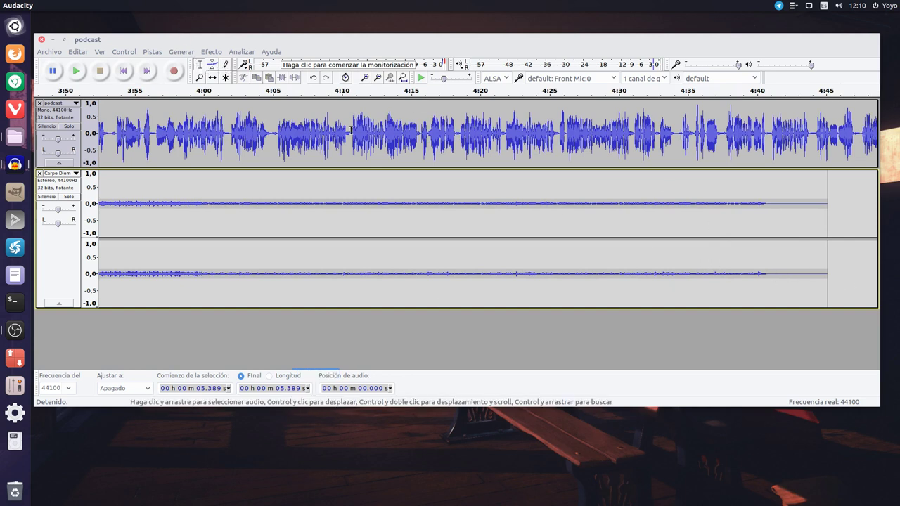
{"action": "left_click_drag", "start_coordinate": [835, 288], "coordinate": [702, 283]}
{"action": "left_click", "coordinate": [65, 255]}
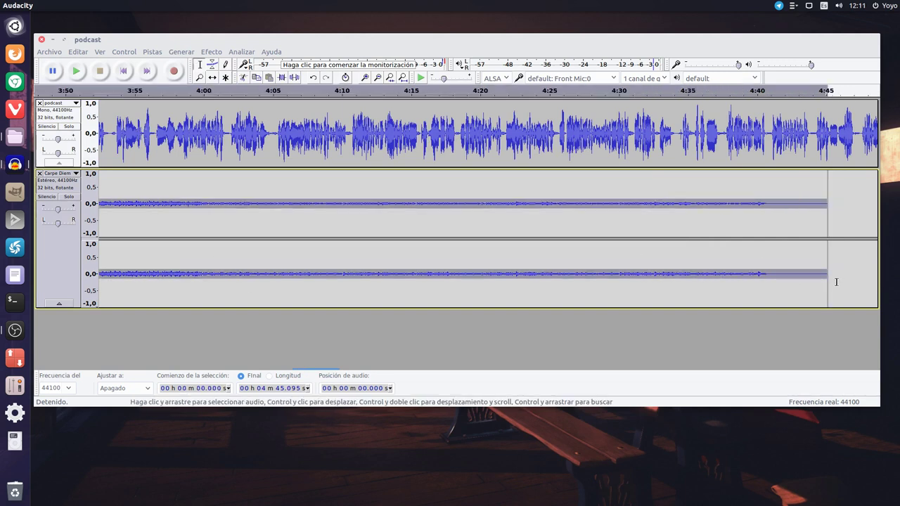
{"action": "left_click_drag", "start_coordinate": [836, 282], "coordinate": [234, 272]}
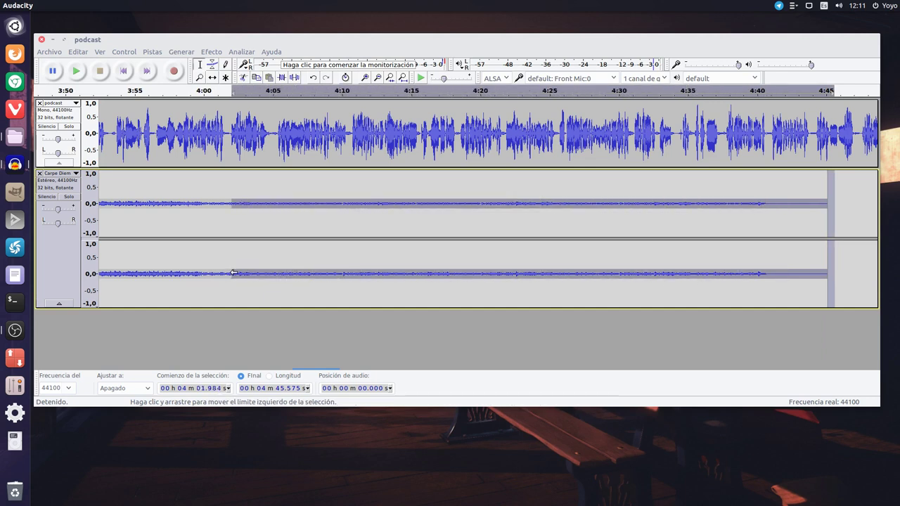
{"action": "key", "text": "Delete"}
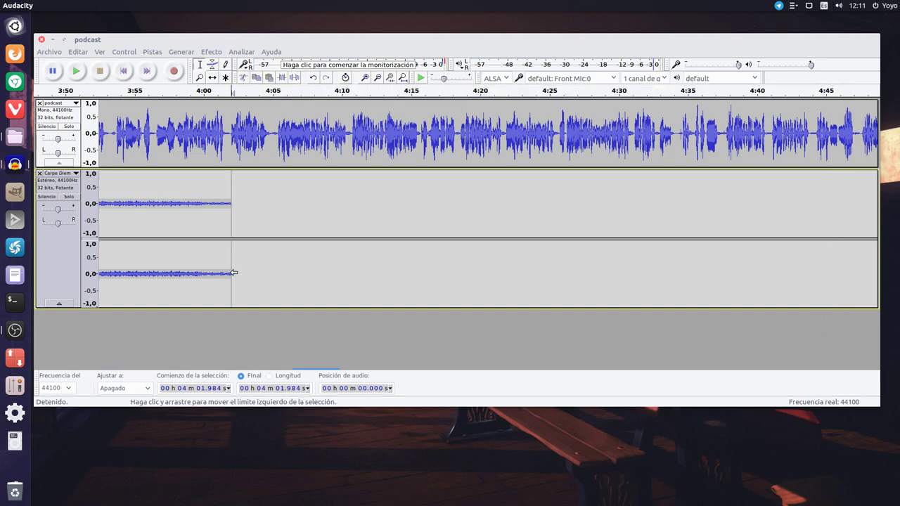
{"action": "left_click_drag", "start_coordinate": [315, 375], "coordinate": [283, 377]}
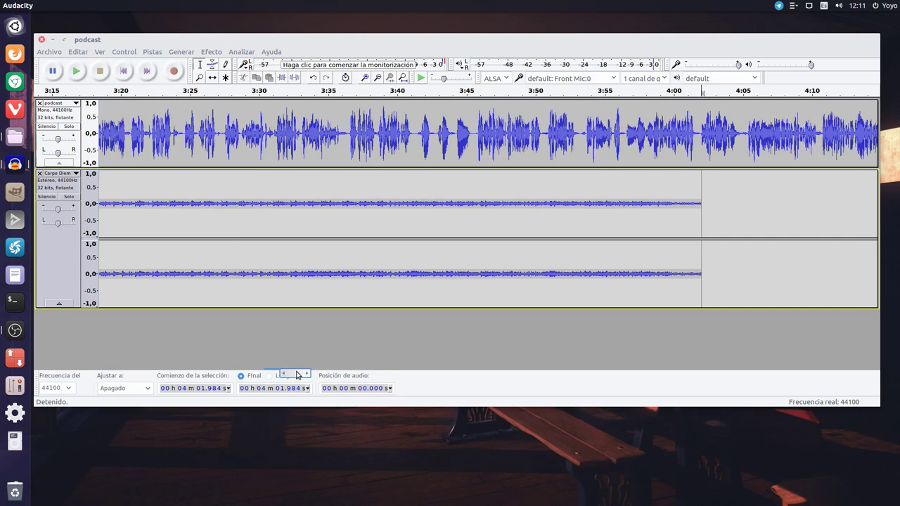
{"action": "left_click_drag", "start_coordinate": [296, 375], "coordinate": [302, 374]}
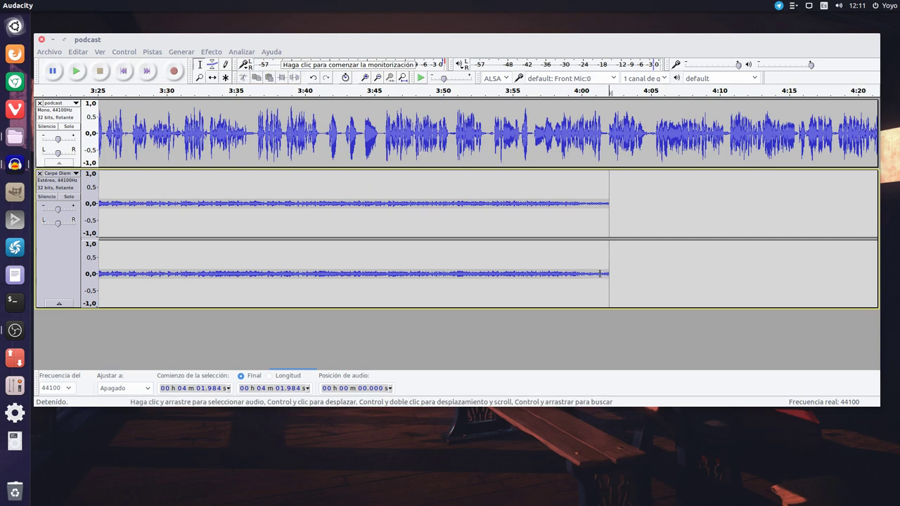
Apply Desvanecer progresivamente to Carpe Diem's last six seconds (3:56–4:02) and play back the ending.
{"action": "left_click_drag", "start_coordinate": [615, 279], "coordinate": [522, 279]}
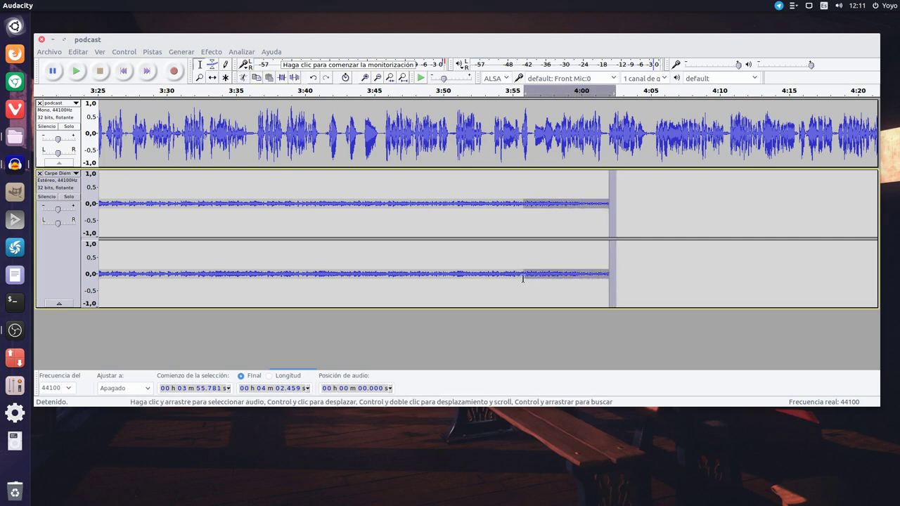
{"action": "left_click", "coordinate": [667, 271]}
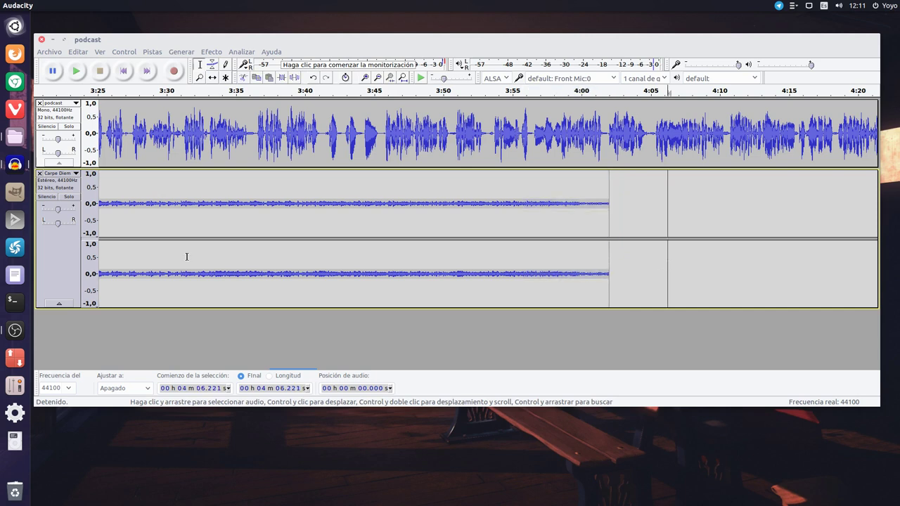
{"action": "left_click", "coordinate": [65, 269]}
{"action": "left_click_drag", "start_coordinate": [614, 277], "coordinate": [527, 276]}
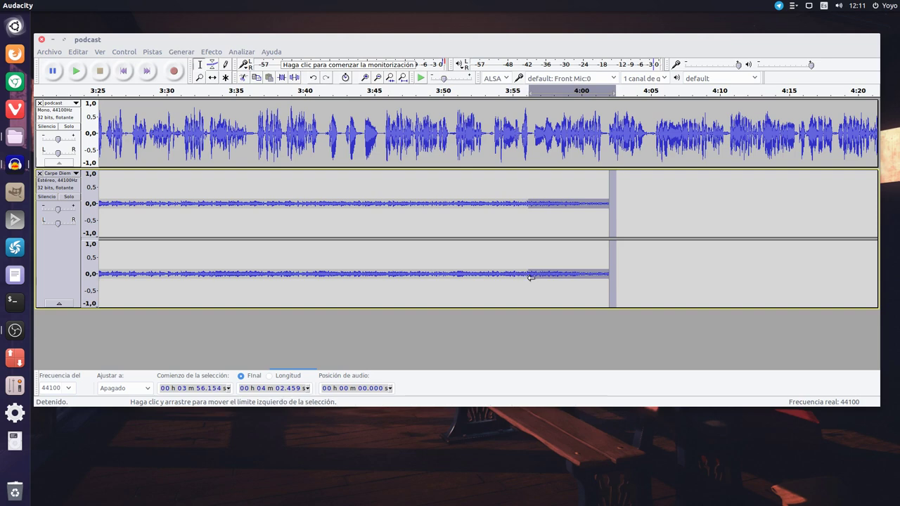
{"action": "left_click", "coordinate": [215, 53]}
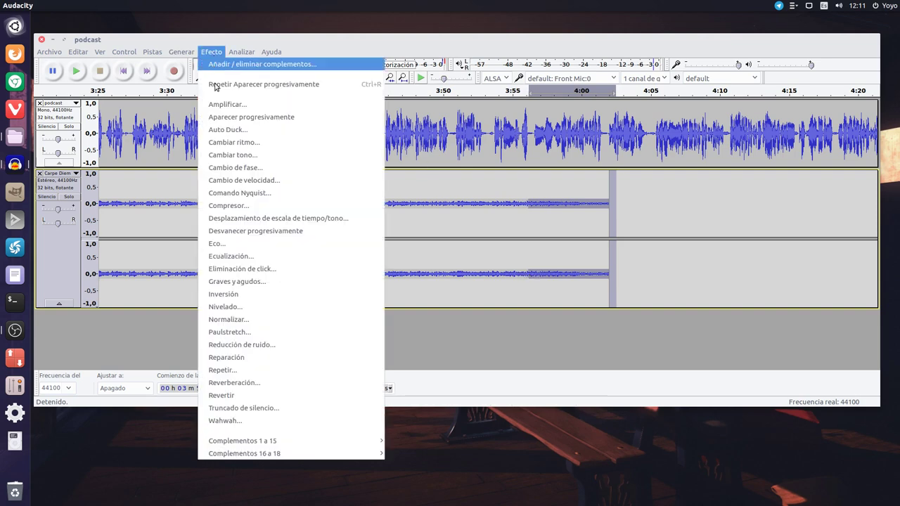
{"action": "left_click", "coordinate": [263, 232]}
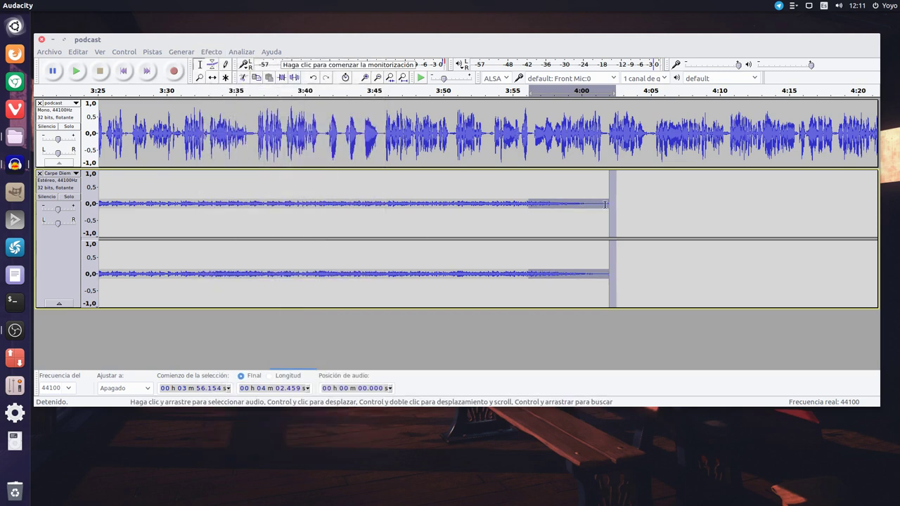
{"action": "left_click", "coordinate": [576, 335]}
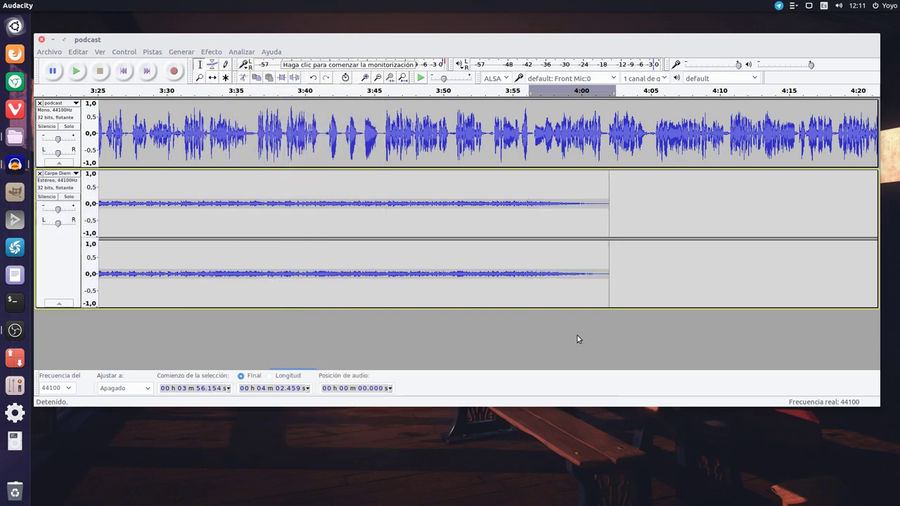
{"action": "left_click", "coordinate": [498, 94]}
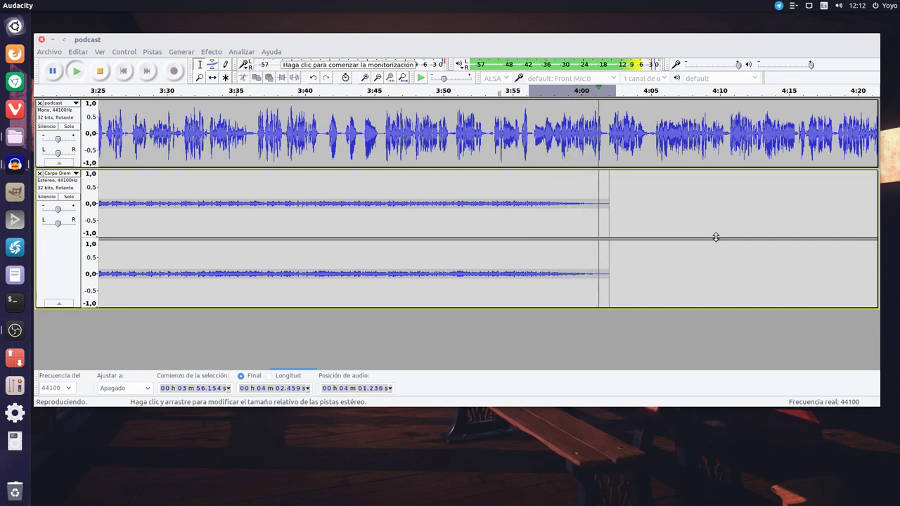
{"action": "left_click", "coordinate": [100, 72]}
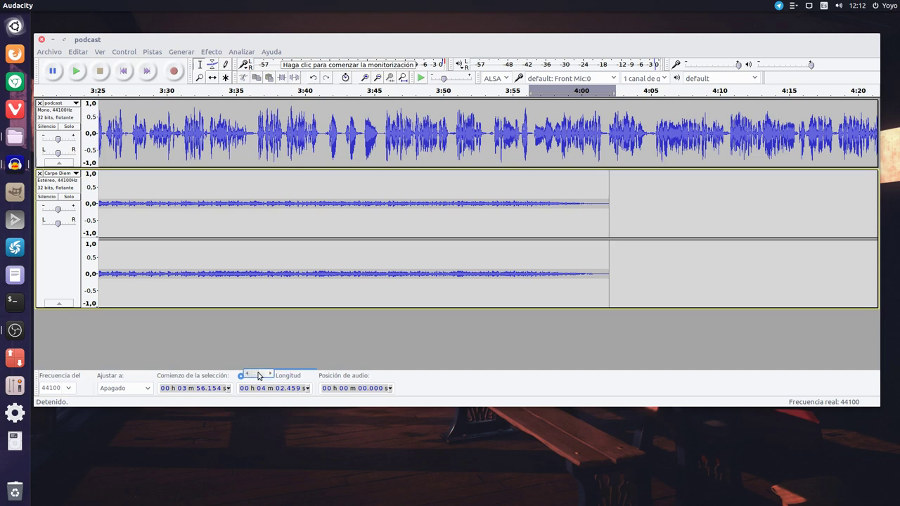
Zoom out three times to see the whole session, voice track to 15:16 and Carpe Diem to 4:02.
{"action": "left_click_drag", "start_coordinate": [258, 375], "coordinate": [86, 373]}
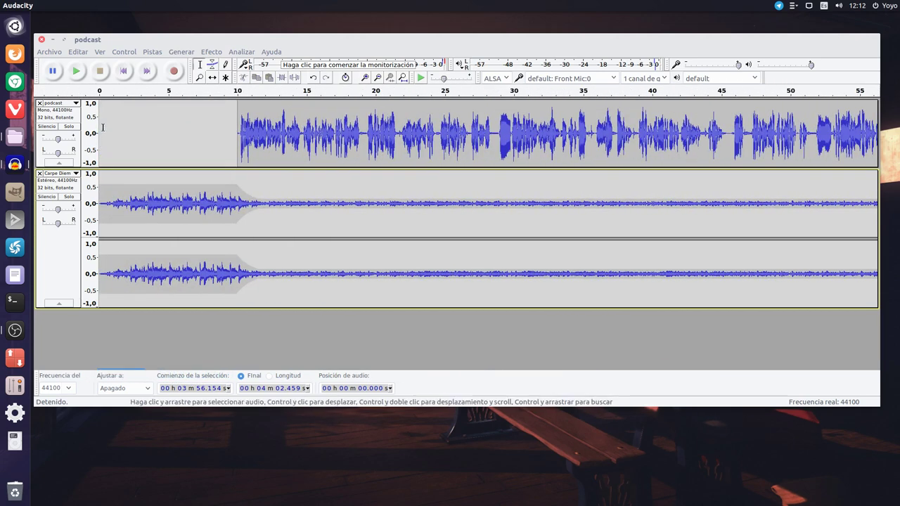
{"action": "left_click", "coordinate": [42, 163]}
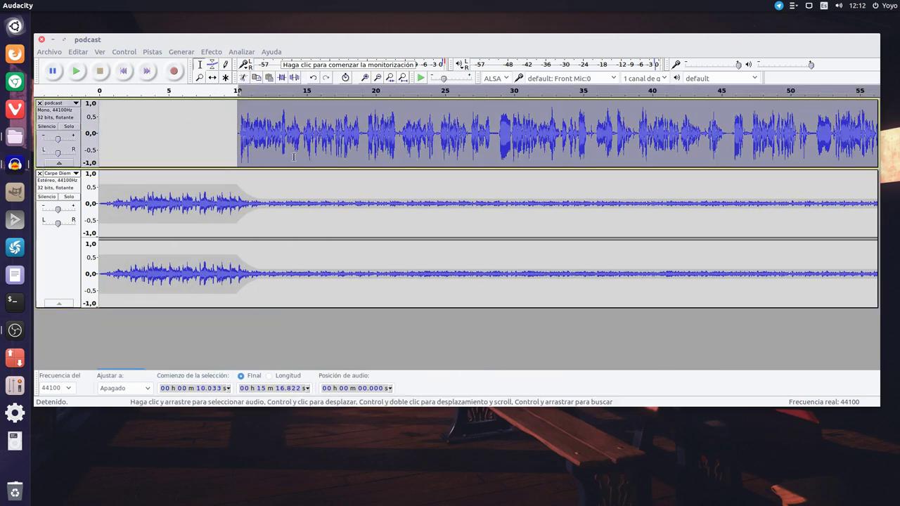
{"action": "left_click", "coordinate": [378, 78]}
{"action": "left_click", "coordinate": [377, 78]}
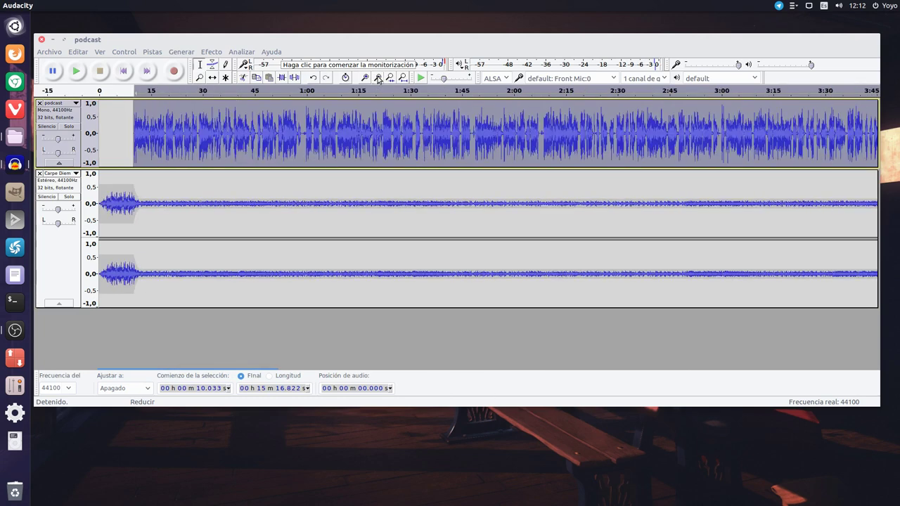
{"action": "left_click", "coordinate": [378, 78]}
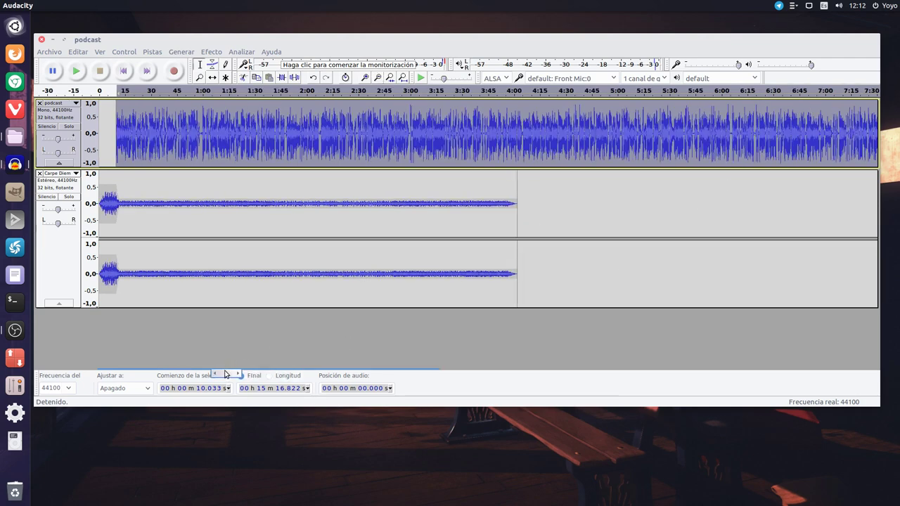
{"action": "left_click_drag", "start_coordinate": [270, 373], "coordinate": [88, 373]}
Find Electro Cabello.mp3 in the home folder of the file manager.
{"action": "left_click", "coordinate": [10, 139]}
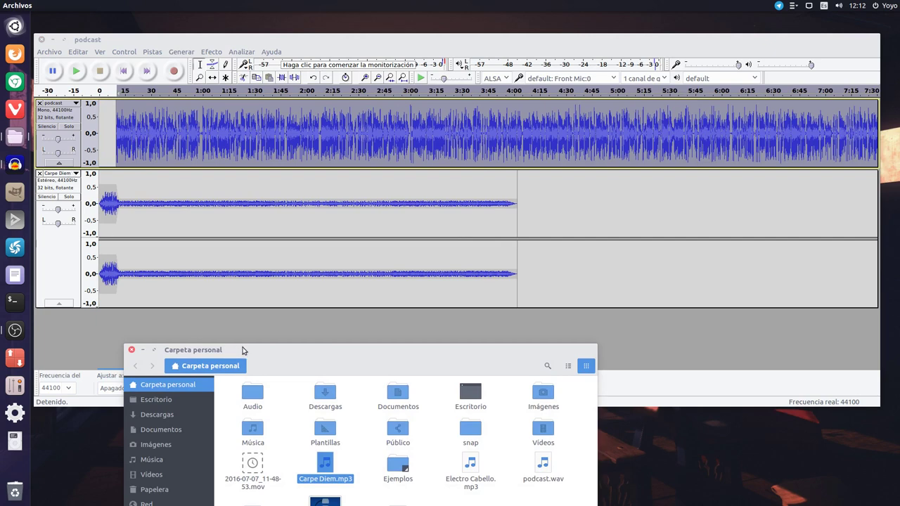
{"action": "left_click_drag", "start_coordinate": [275, 357], "coordinate": [287, 195]}
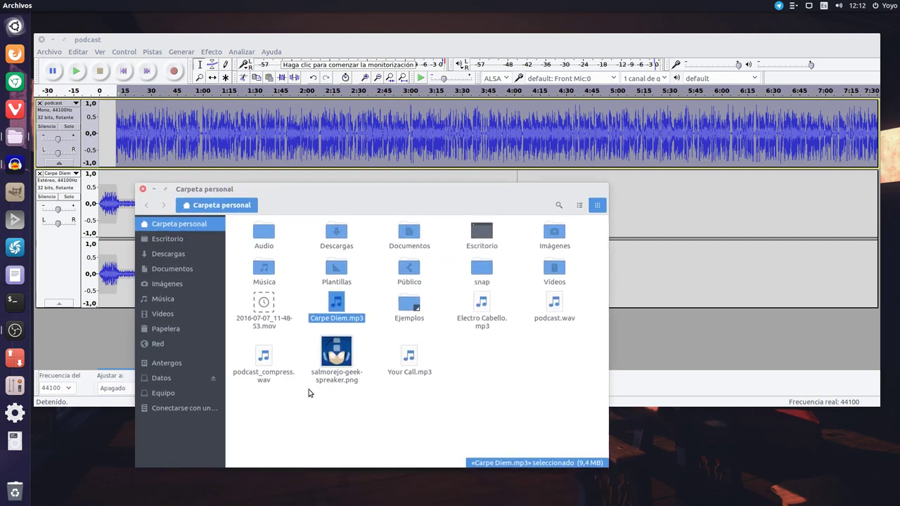
{"action": "left_click", "coordinate": [398, 363]}
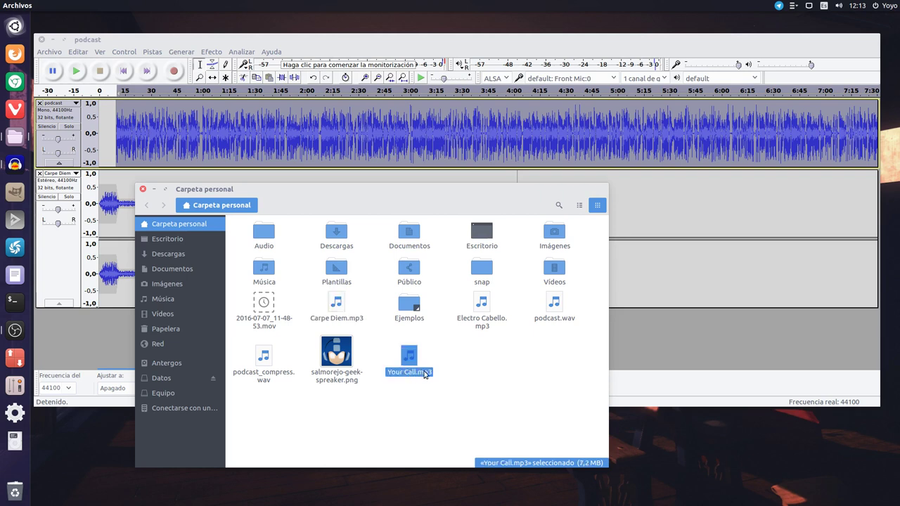
{"action": "left_click", "coordinate": [493, 321]}
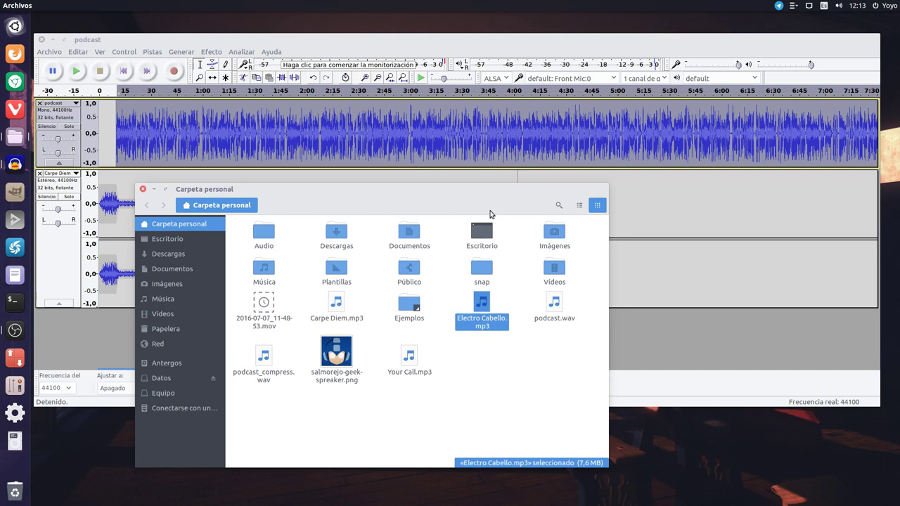
Drag Electro Cabello.mp3 into Audacity as a new stereo track, then minimize the file manager.
{"action": "left_click_drag", "start_coordinate": [484, 190], "coordinate": [436, 379]}
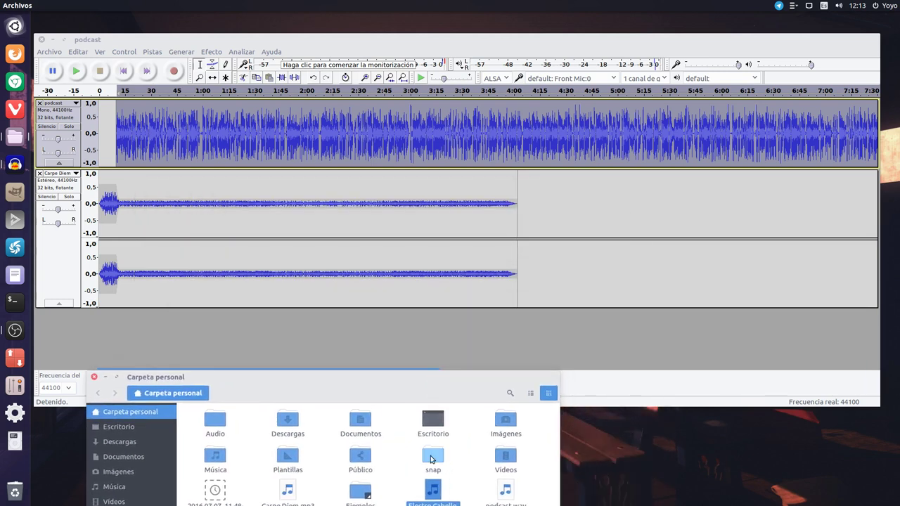
{"action": "left_click_drag", "start_coordinate": [433, 490], "coordinate": [406, 342]}
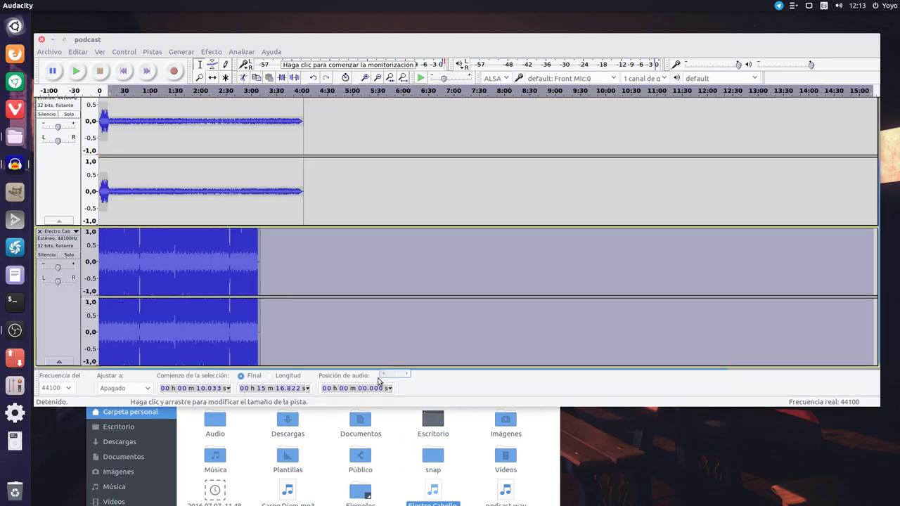
{"action": "left_click", "coordinate": [542, 472]}
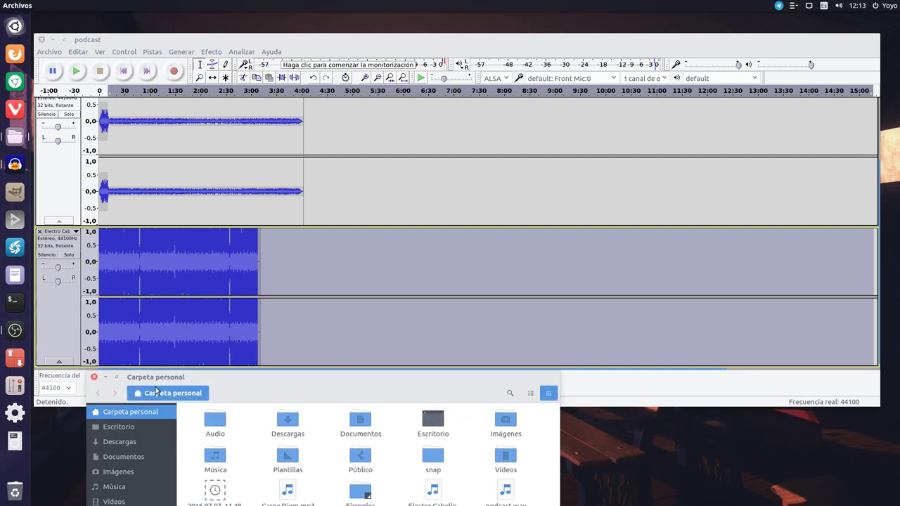
{"action": "left_click", "coordinate": [105, 376]}
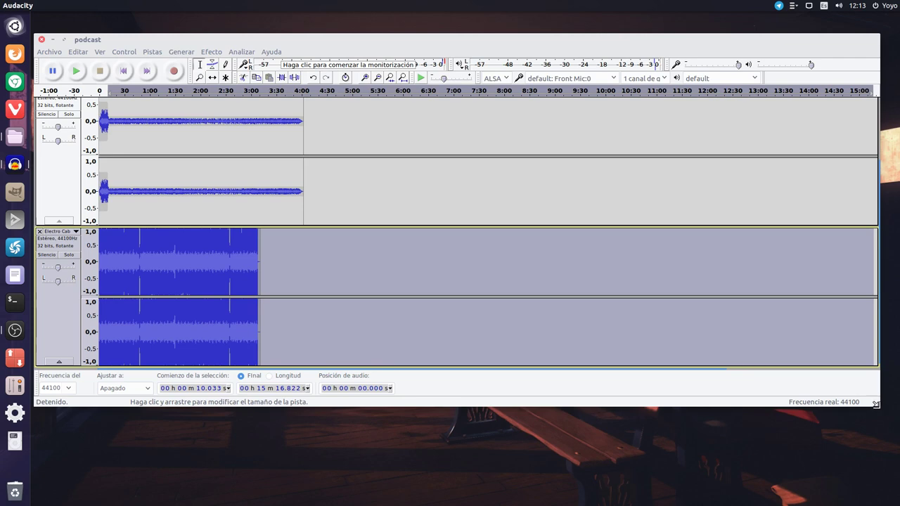
Enlarge the Audacity window and move the Electro Cabello clip far later, toward the voice's end.
{"action": "left_click_drag", "start_coordinate": [875, 404], "coordinate": [889, 495]}
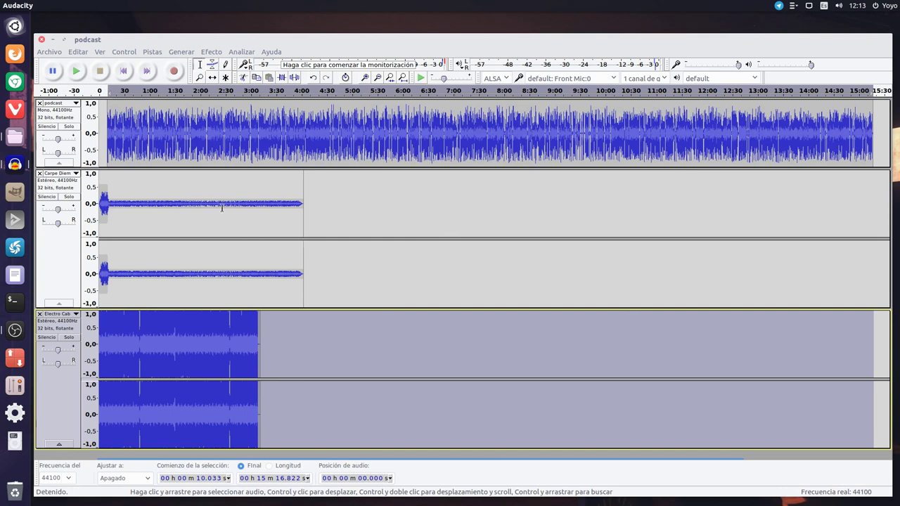
{"action": "left_click", "coordinate": [213, 78]}
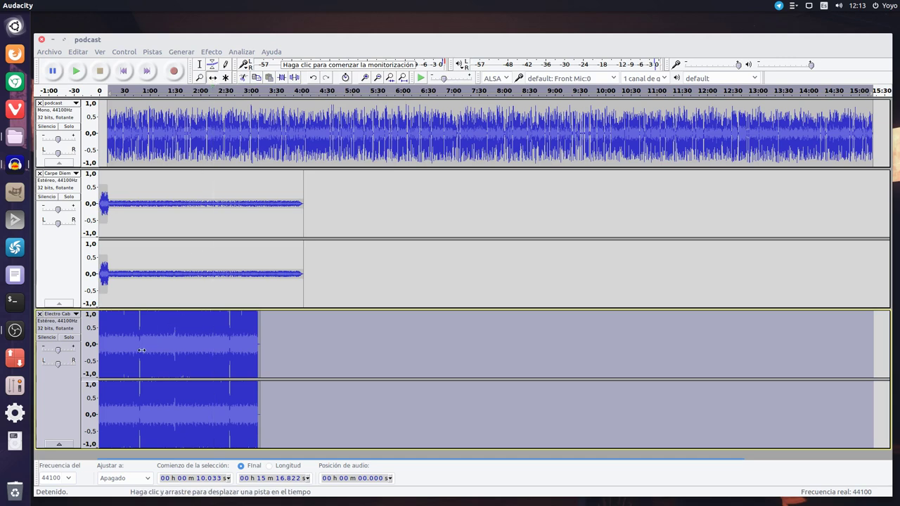
{"action": "left_click_drag", "start_coordinate": [141, 350], "coordinate": [786, 349]}
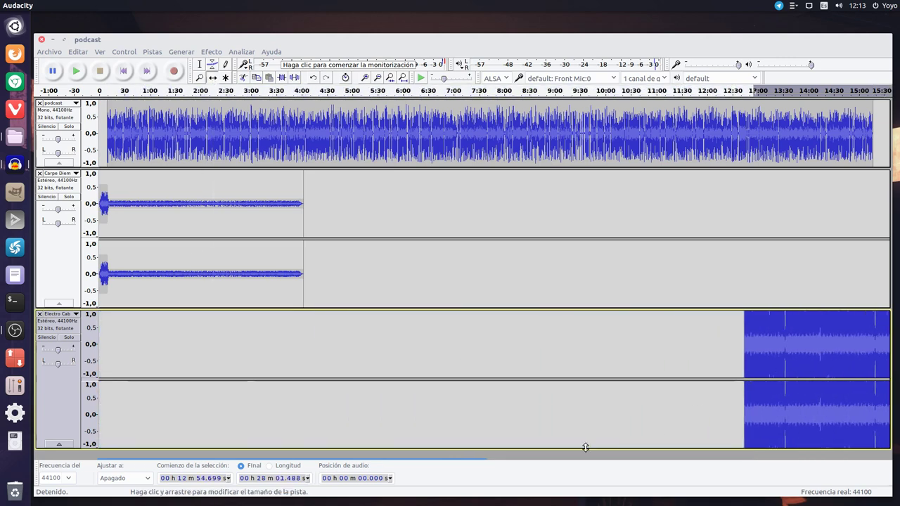
{"action": "left_click_drag", "start_coordinate": [413, 465], "coordinate": [526, 471]}
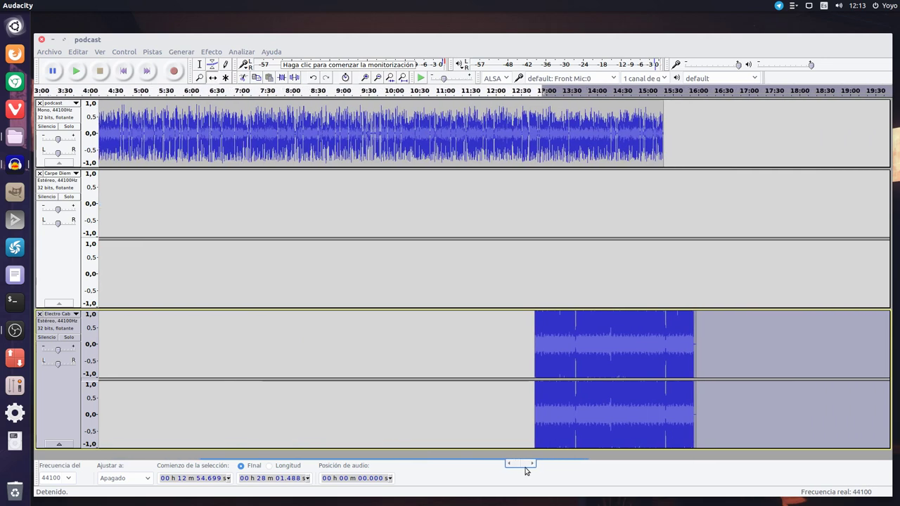
{"action": "left_click_drag", "start_coordinate": [584, 366], "coordinate": [693, 362]}
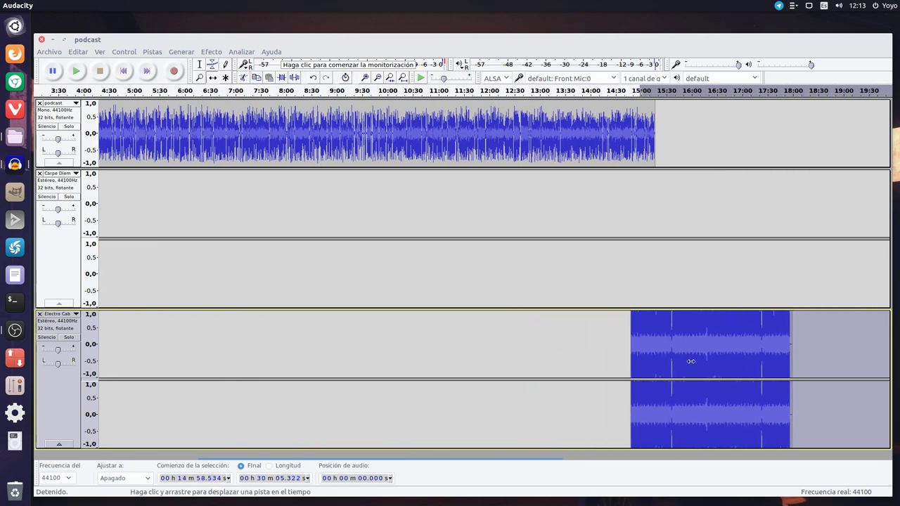
Zoom in on the outro area and preview playback from about 14:47.
{"action": "left_click", "coordinate": [66, 408]}
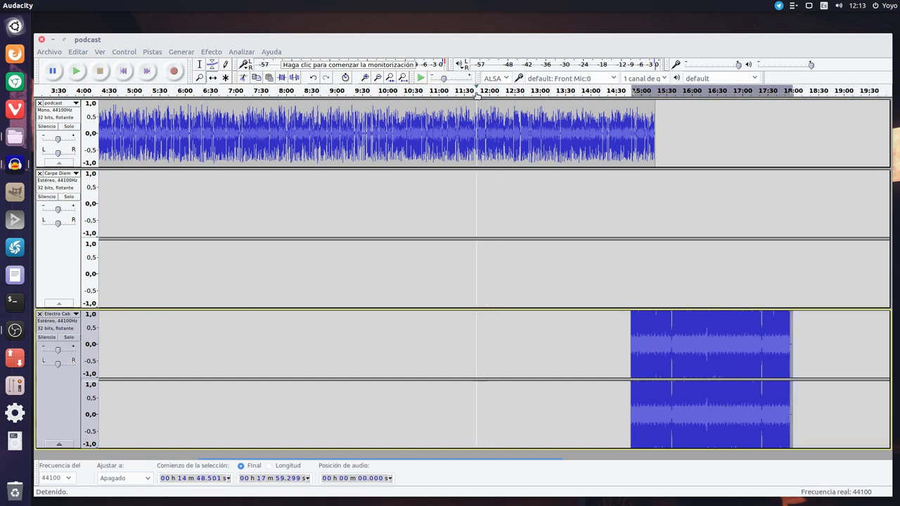
{"action": "left_click", "coordinate": [366, 78]}
{"action": "left_click", "coordinate": [366, 77]}
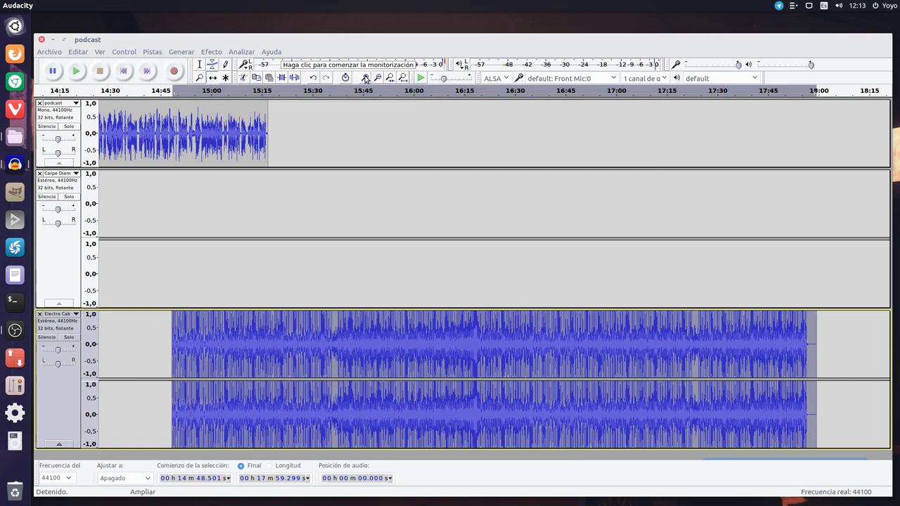
{"action": "left_click", "coordinate": [366, 78]}
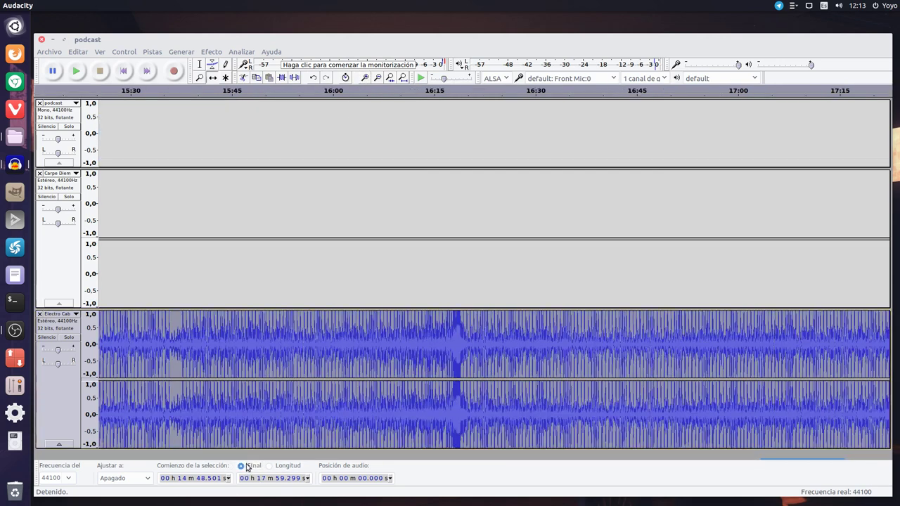
{"action": "scroll", "coordinate": [247, 461], "scroll_direction": "left", "scroll_amount": 5}
{"action": "scroll", "coordinate": [211, 461], "scroll_direction": "left", "scroll_amount": 3}
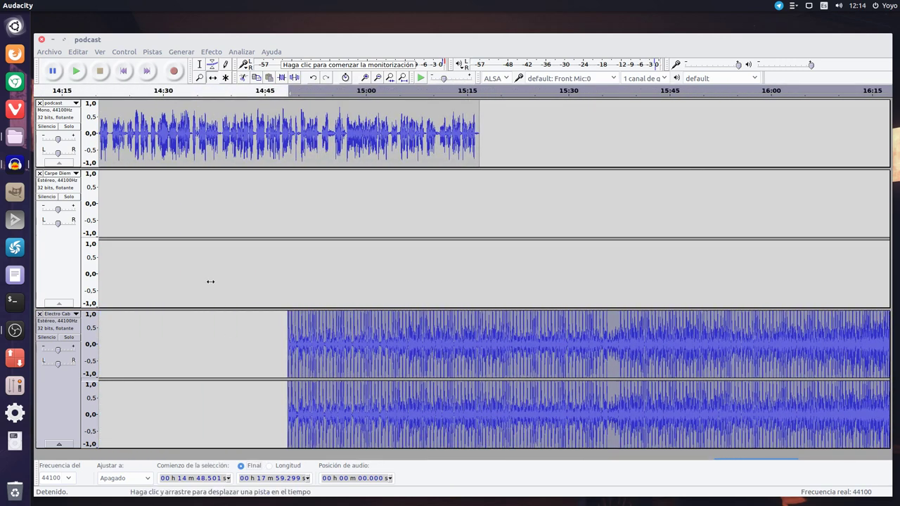
{"action": "left_click", "coordinate": [199, 66]}
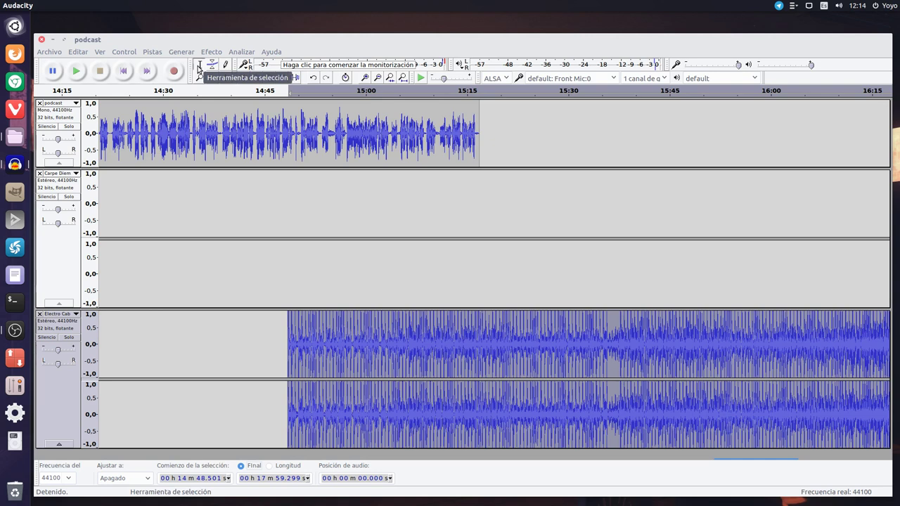
{"action": "left_click", "coordinate": [277, 91]}
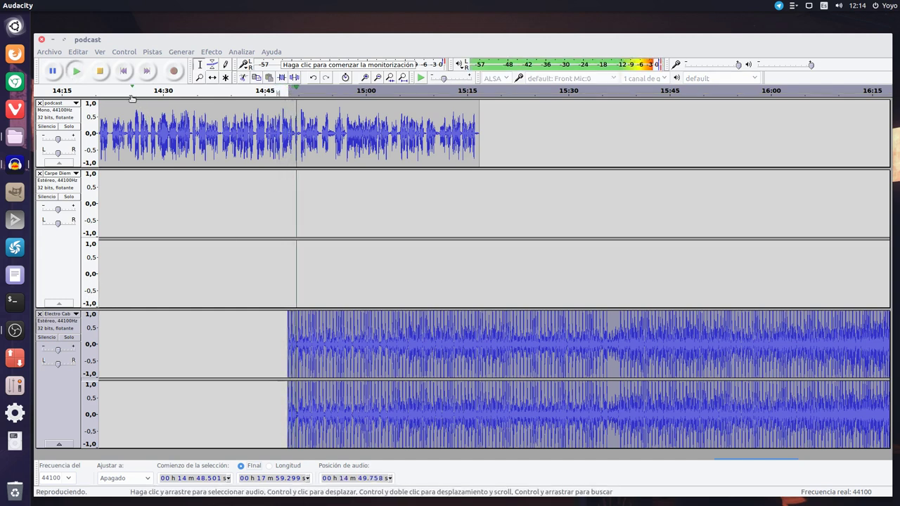
{"action": "key", "text": "space"}
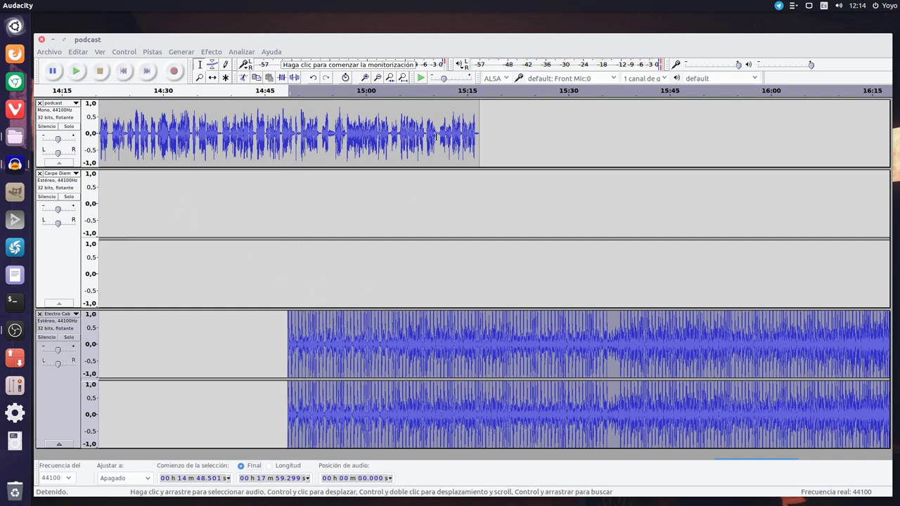
Shift the Electro Cabello clip to start near 15:14 and preview the voice-to-outro transition.
{"action": "left_click", "coordinate": [212, 77]}
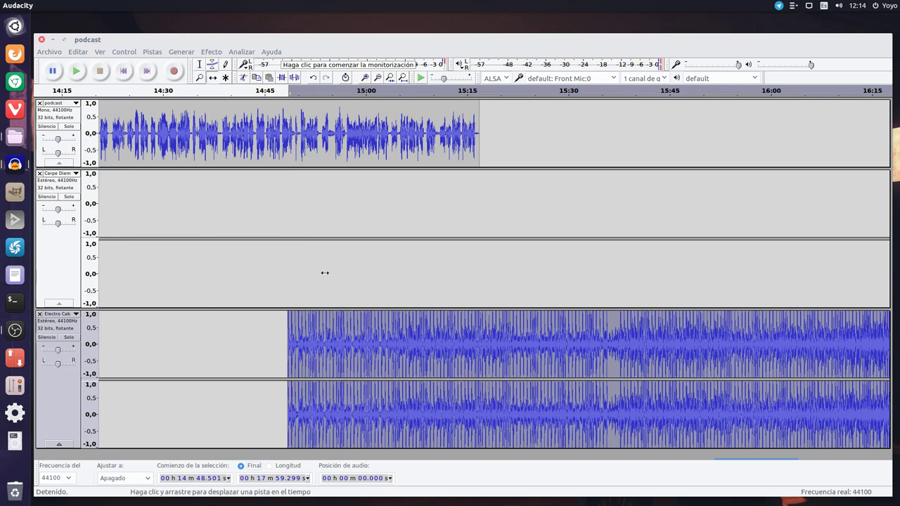
{"action": "left_click_drag", "start_coordinate": [342, 334], "coordinate": [512, 340]}
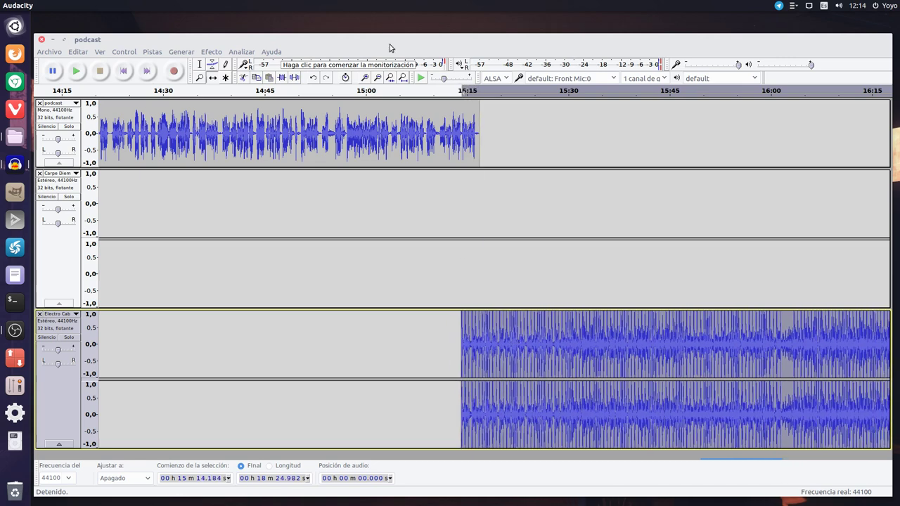
{"action": "left_click", "coordinate": [442, 92]}
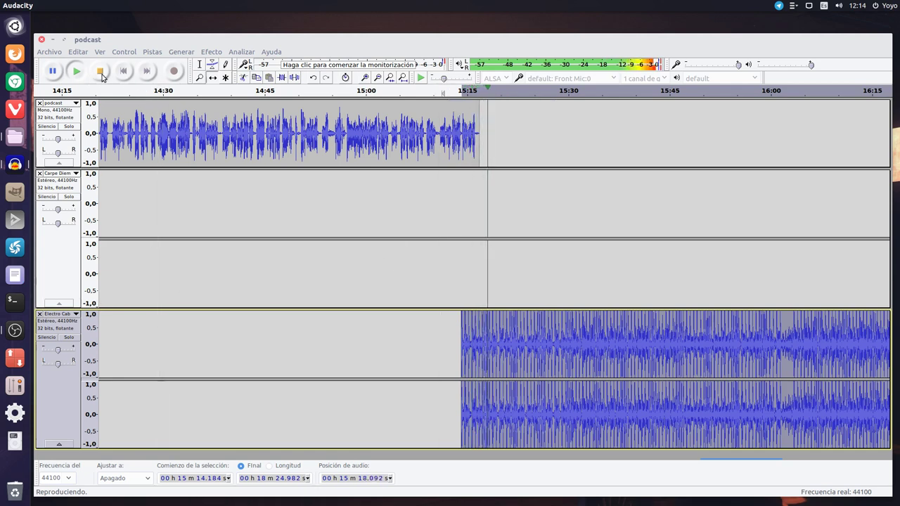
{"action": "key", "text": "space"}
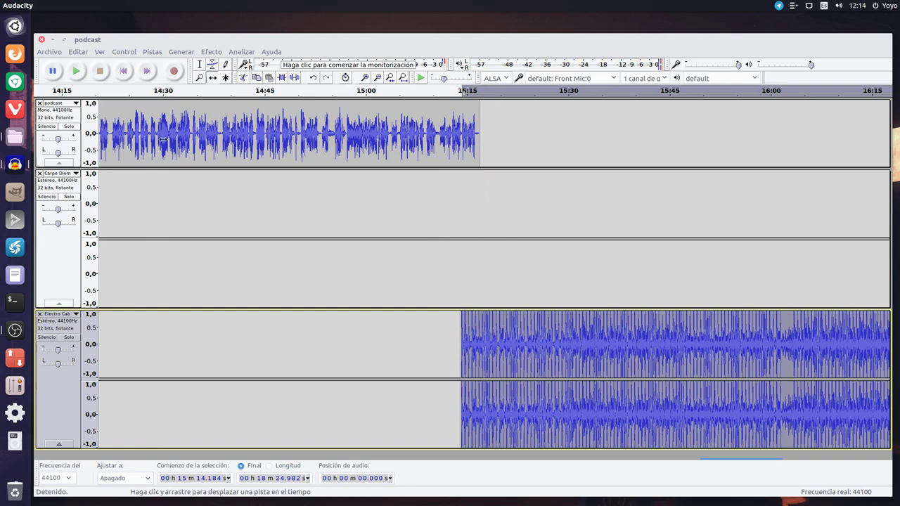
{"action": "key", "text": "F1"}
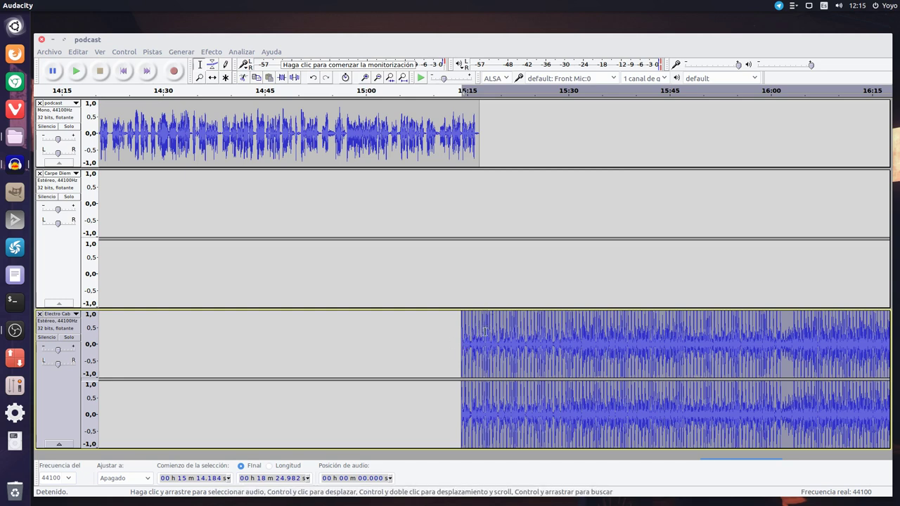
Apply a fade-in to the clip's first 3.5 seconds (15:14.184–15:17.724) and play to check it.
{"action": "left_click_drag", "start_coordinate": [484, 332], "coordinate": [462, 331]}
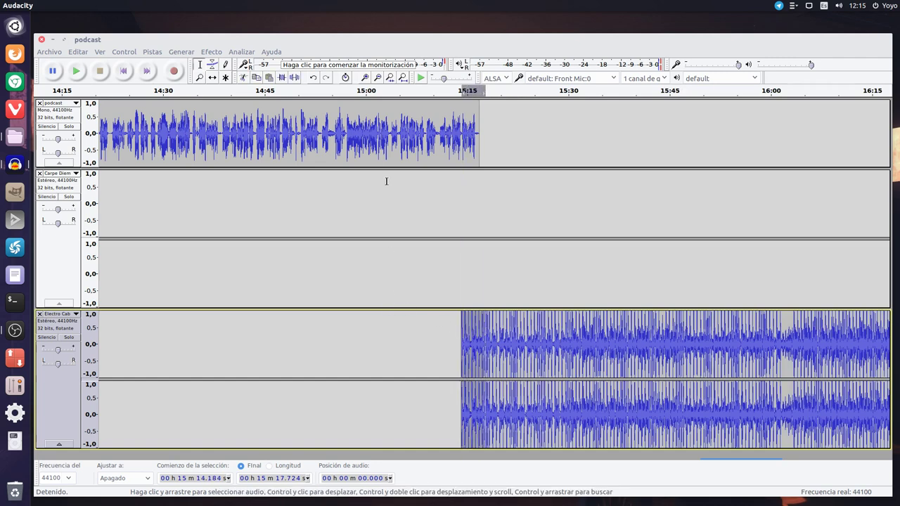
{"action": "left_click", "coordinate": [211, 52]}
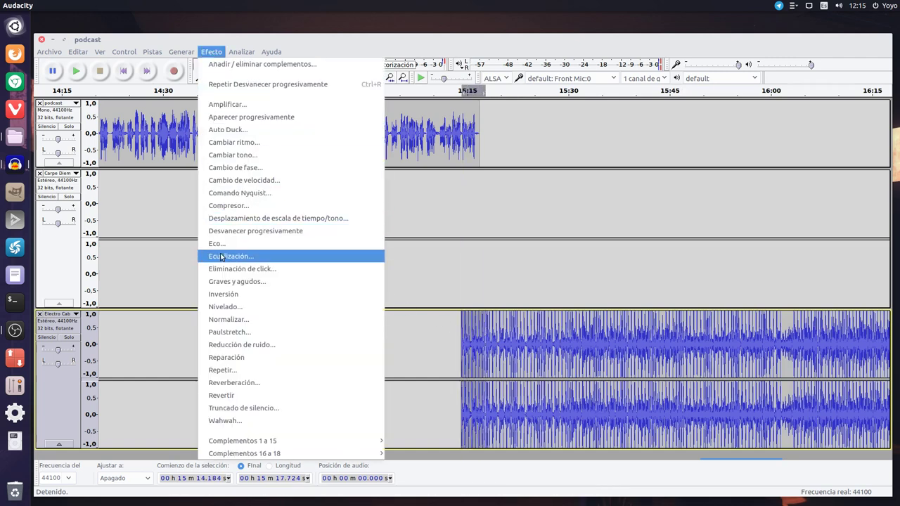
{"action": "left_click", "coordinate": [254, 118]}
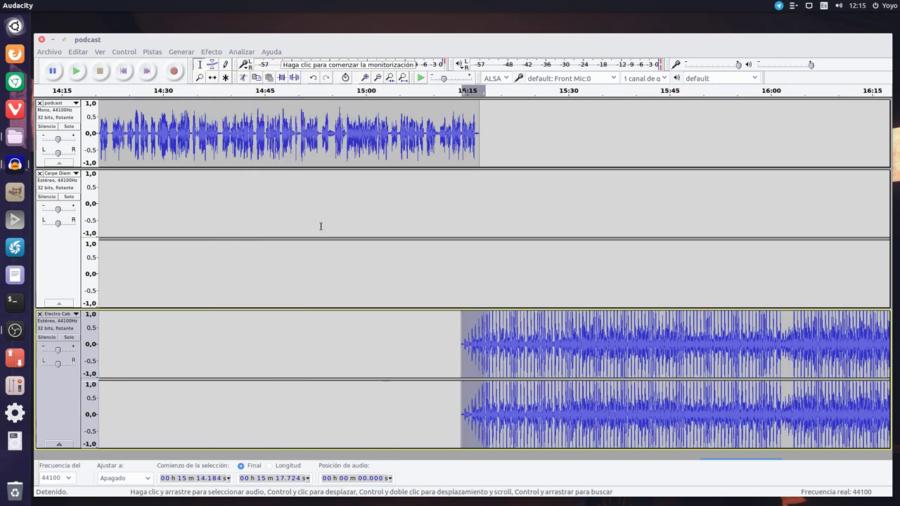
{"action": "left_click", "coordinate": [430, 90]}
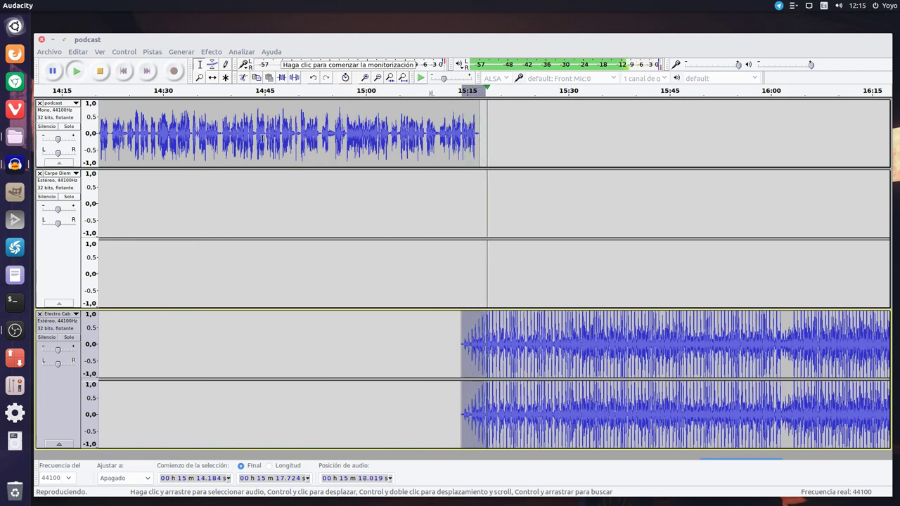
{"action": "left_click", "coordinate": [100, 71]}
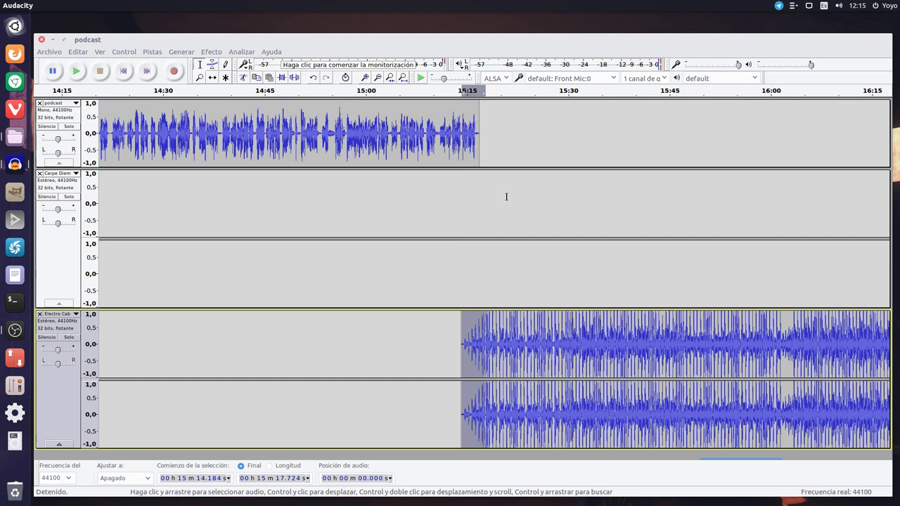
{"action": "left_click", "coordinate": [516, 90]}
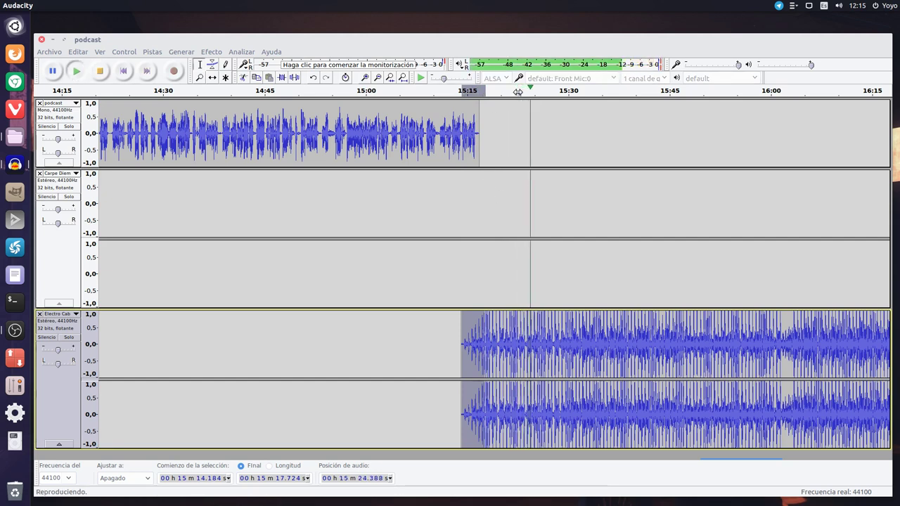
{"action": "left_click", "coordinate": [100, 71]}
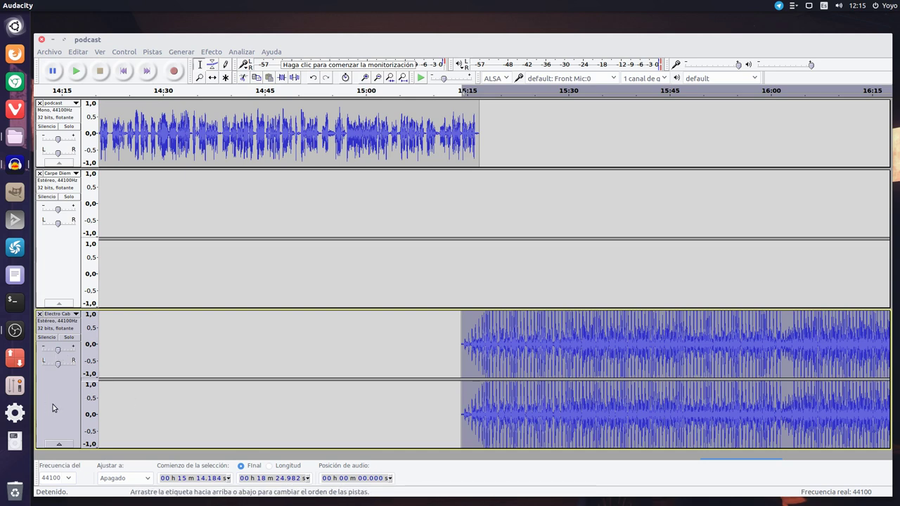
Lower the Electro Cab track gain to -2 dB and play from about 15:13 and 15:47 to check.
{"action": "mouse_move", "coordinate": [59, 354]}
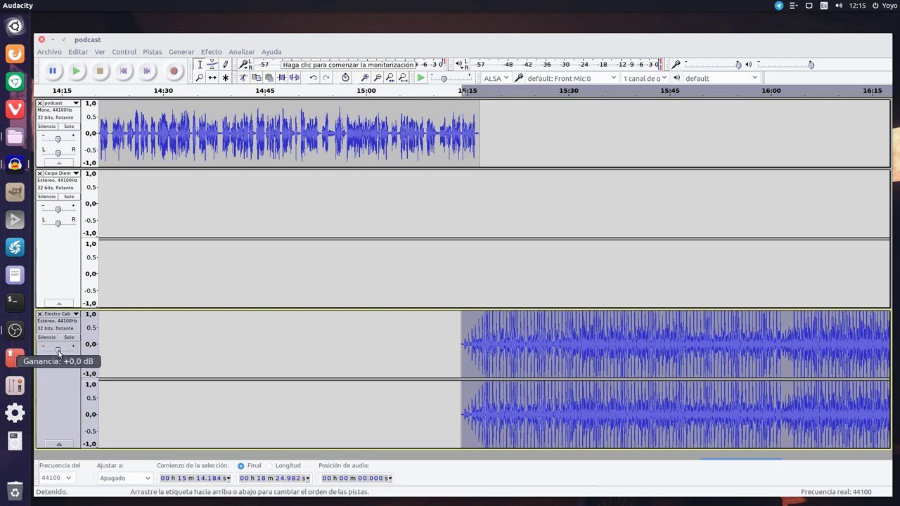
{"action": "scroll", "coordinate": [59, 354], "scroll_direction": "down", "scroll_amount": 1}
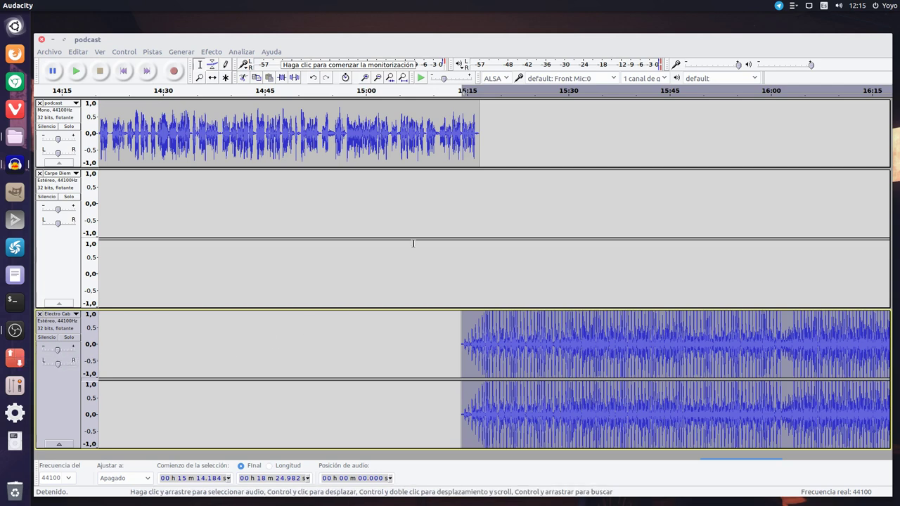
{"action": "left_click", "coordinate": [450, 91]}
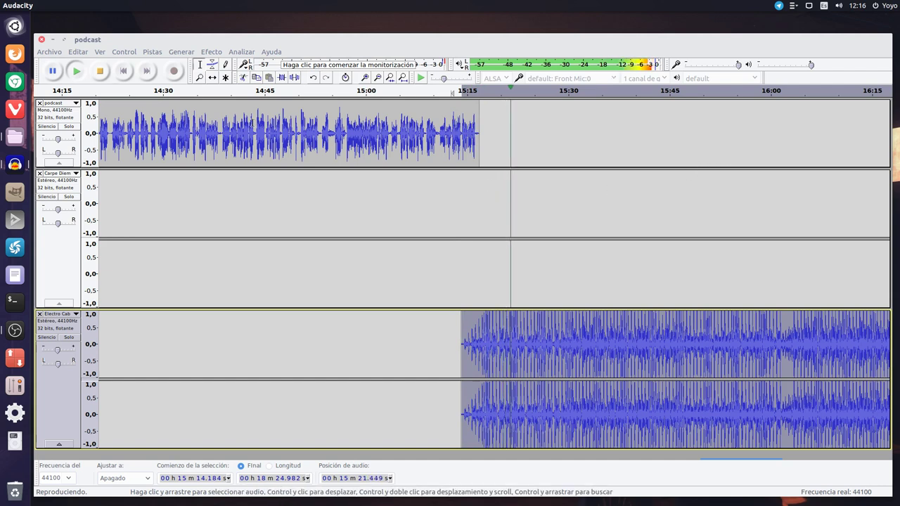
{"action": "left_click", "coordinate": [101, 73]}
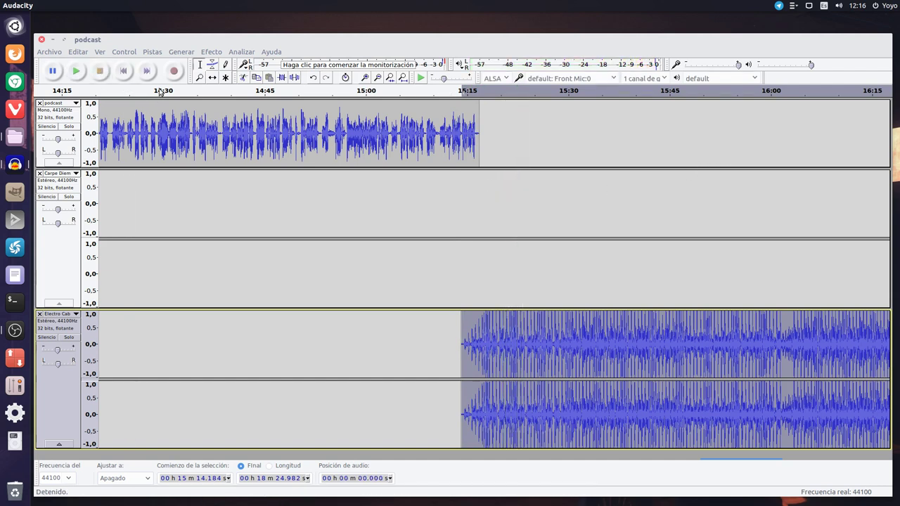
{"action": "left_click", "coordinate": [700, 92]}
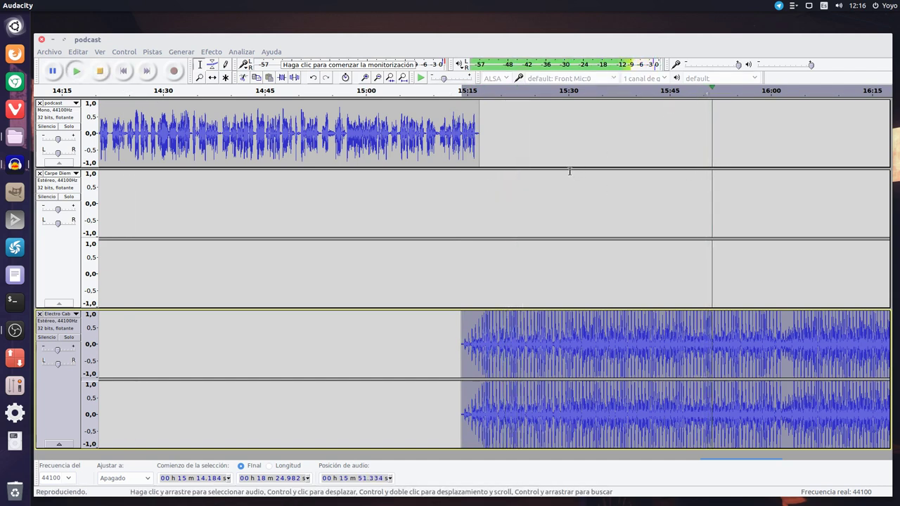
{"action": "left_click", "coordinate": [99, 71]}
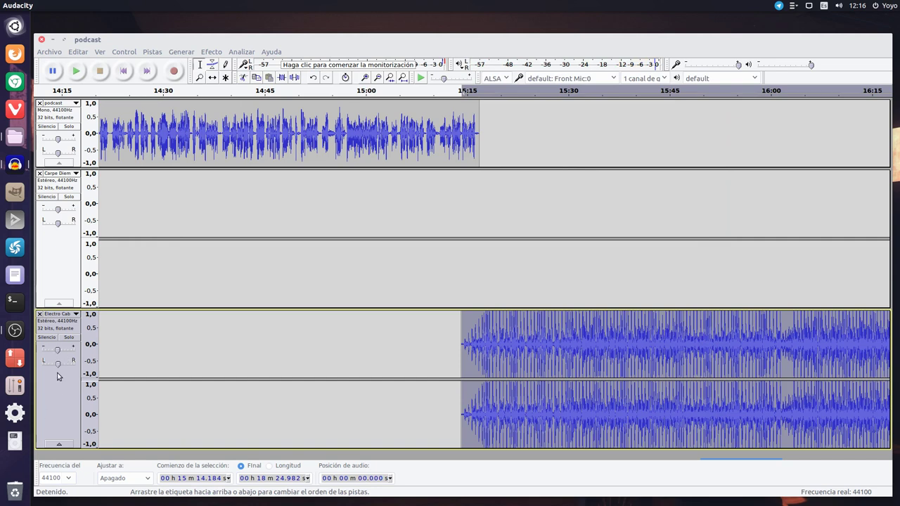
Replay the outro from about 15:36 to confirm the lowered level.
{"action": "mouse_move", "coordinate": [59, 353]}
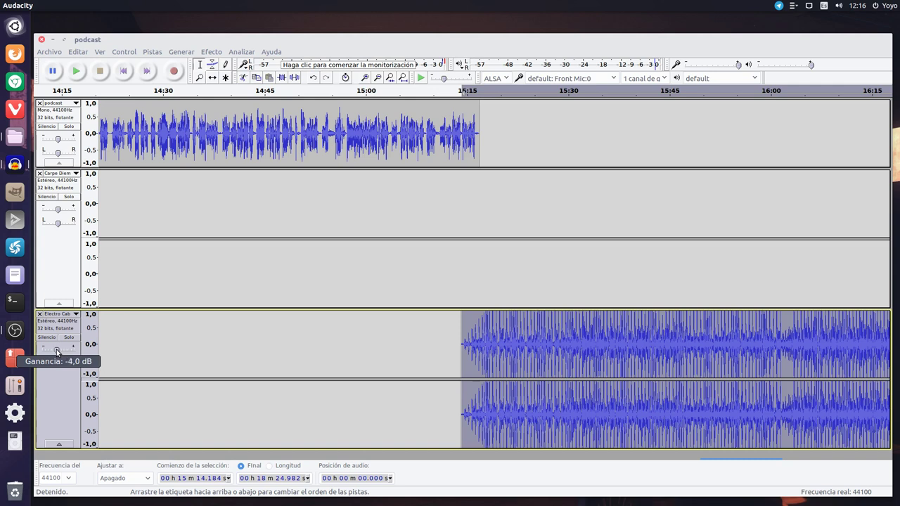
{"action": "left_click", "coordinate": [609, 91]}
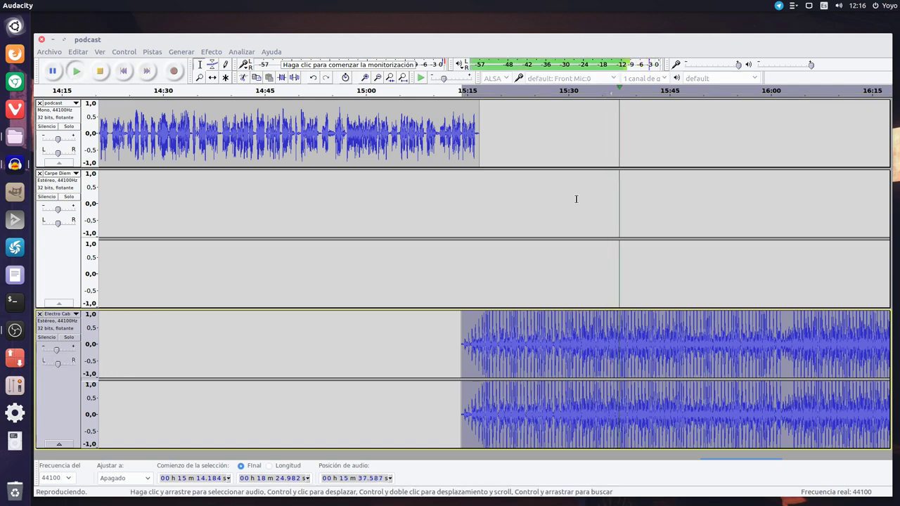
{"action": "left_click", "coordinate": [100, 71]}
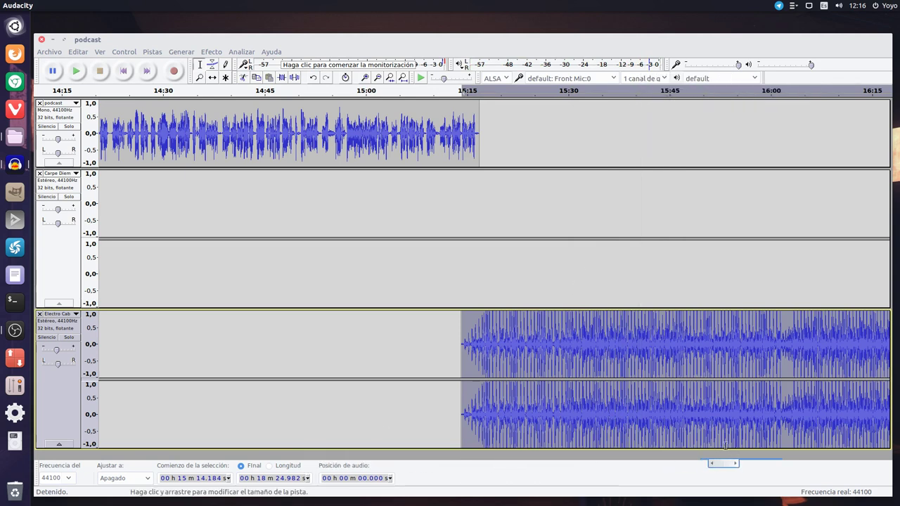
Delete the Electro Cab track's tail from about 16:56 to its end, near 18:25.
{"action": "left_click_drag", "start_coordinate": [733, 464], "coordinate": [825, 490]}
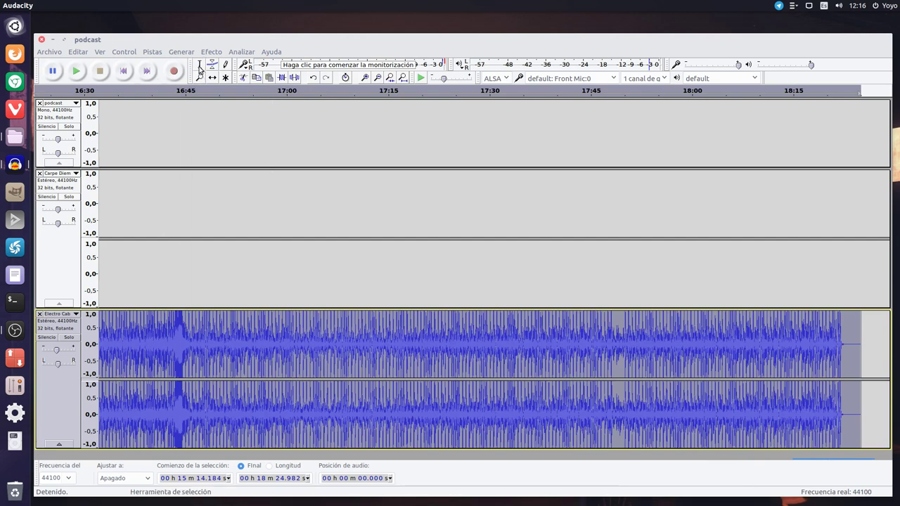
{"action": "left_click_drag", "start_coordinate": [872, 422], "coordinate": [262, 413]}
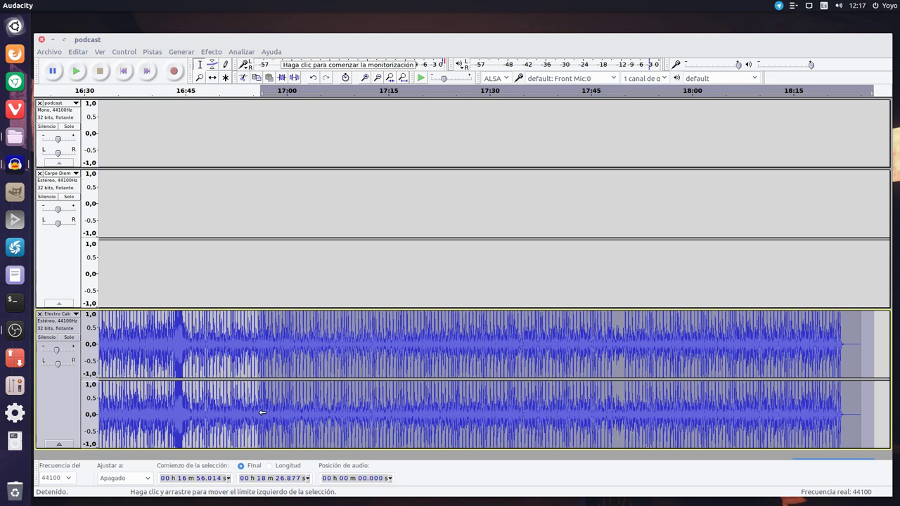
{"action": "key", "text": "Delete"}
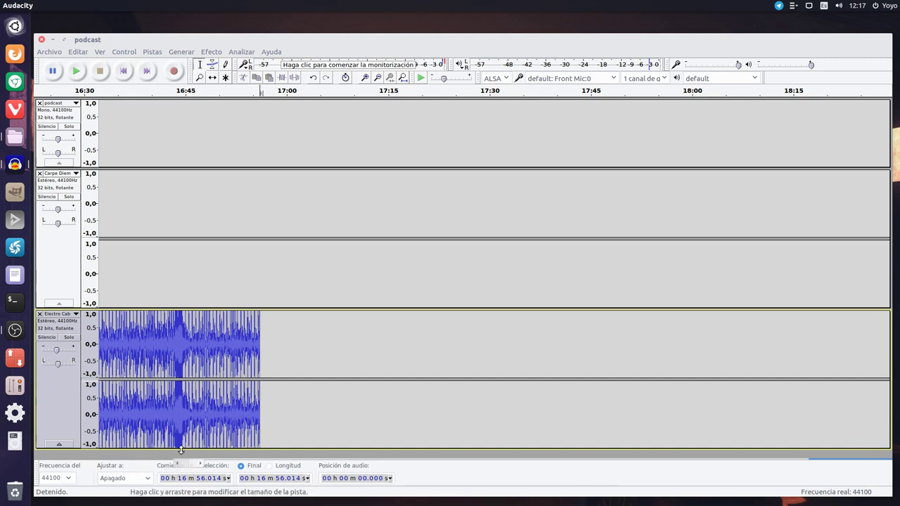
{"action": "scroll", "coordinate": [172, 463], "scroll_direction": "left", "scroll_amount": 5}
{"action": "scroll", "coordinate": [156, 463], "scroll_direction": "left", "scroll_amount": 2}
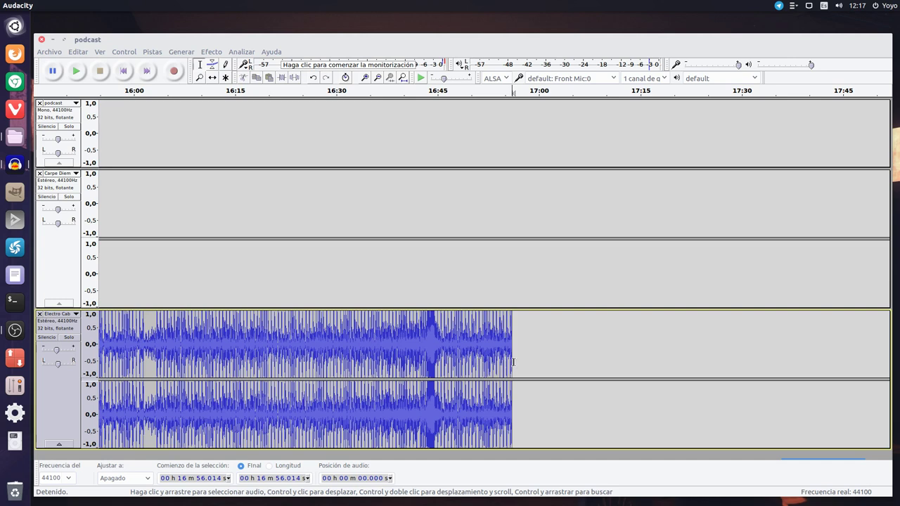
Apply Desvanecer progresivamente from 16:50.6 to 16:56, then play from 16:47 to check.
{"action": "left_click_drag", "start_coordinate": [516, 369], "coordinate": [475, 367]}
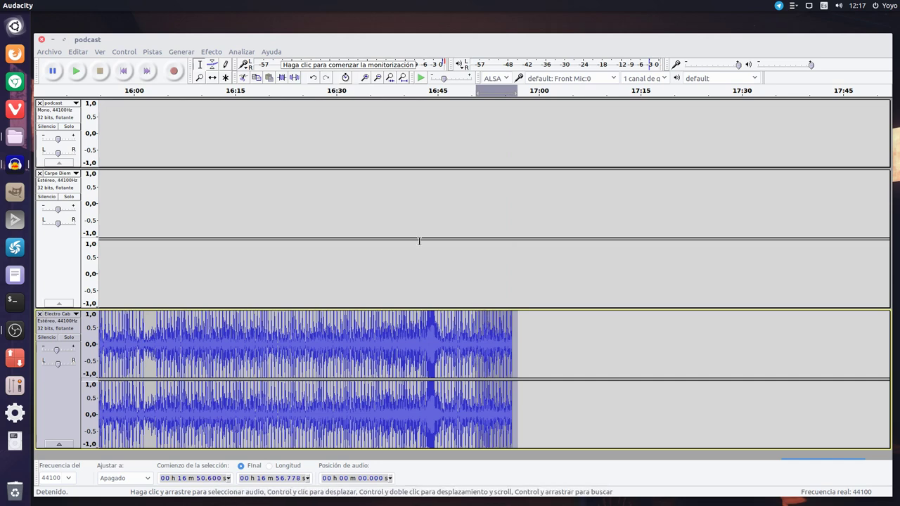
{"action": "left_click", "coordinate": [211, 52]}
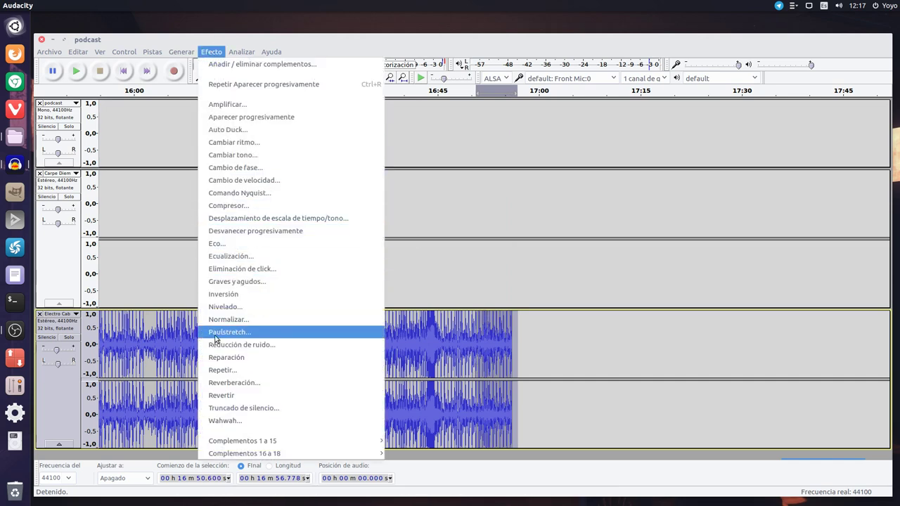
{"action": "left_click", "coordinate": [276, 232]}
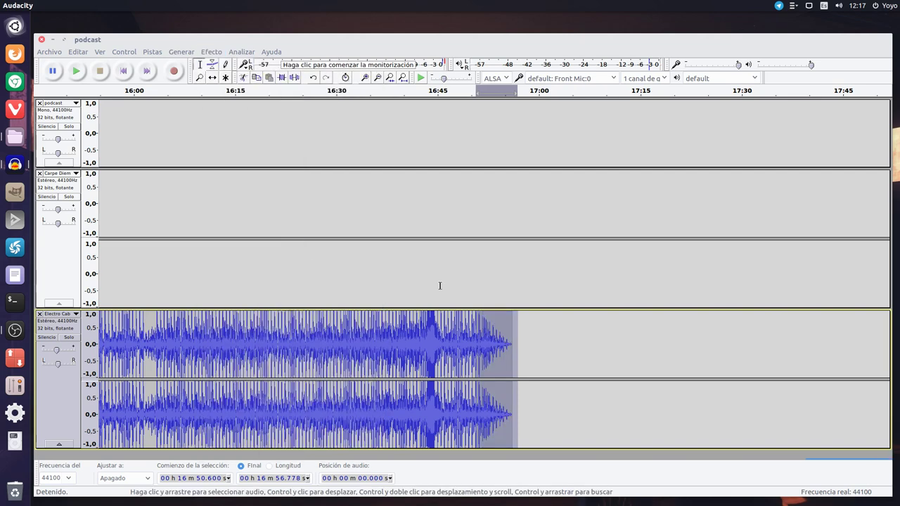
{"action": "left_click", "coordinate": [455, 93]}
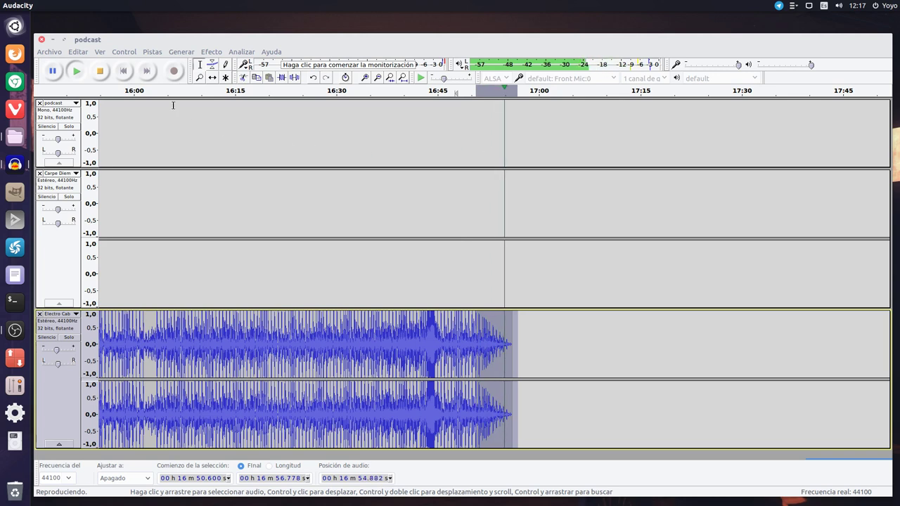
{"action": "left_click", "coordinate": [100, 73]}
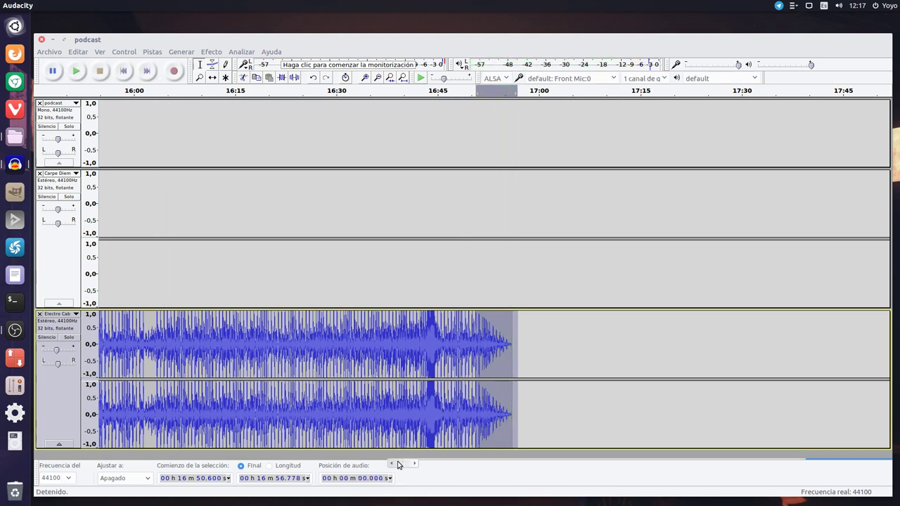
{"action": "left_click_drag", "start_coordinate": [397, 464], "coordinate": [52, 450]}
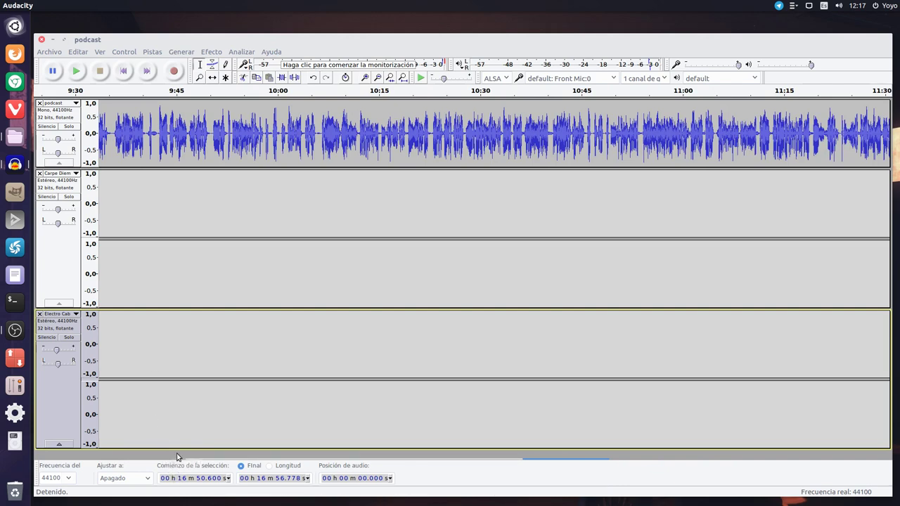
{"action": "left_click_drag", "start_coordinate": [182, 466], "coordinate": [101, 463]}
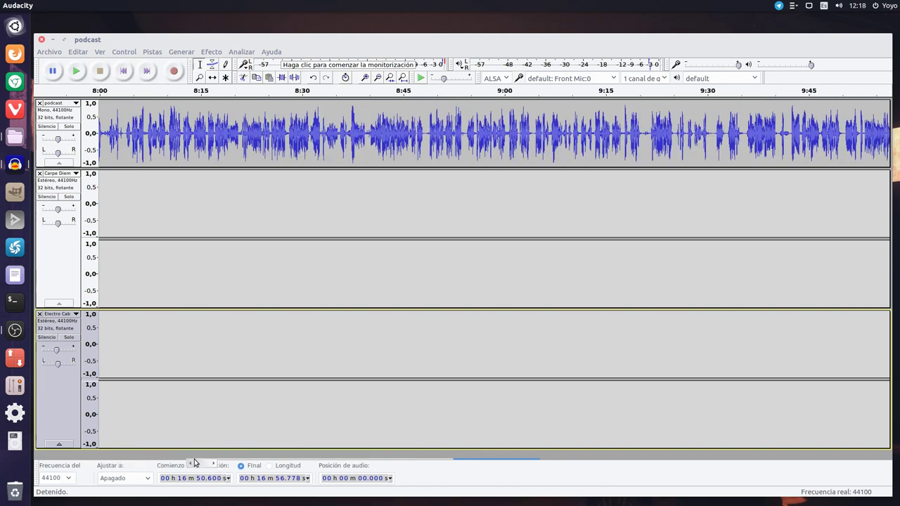
{"action": "left_click_drag", "start_coordinate": [196, 467], "coordinate": [81, 464]}
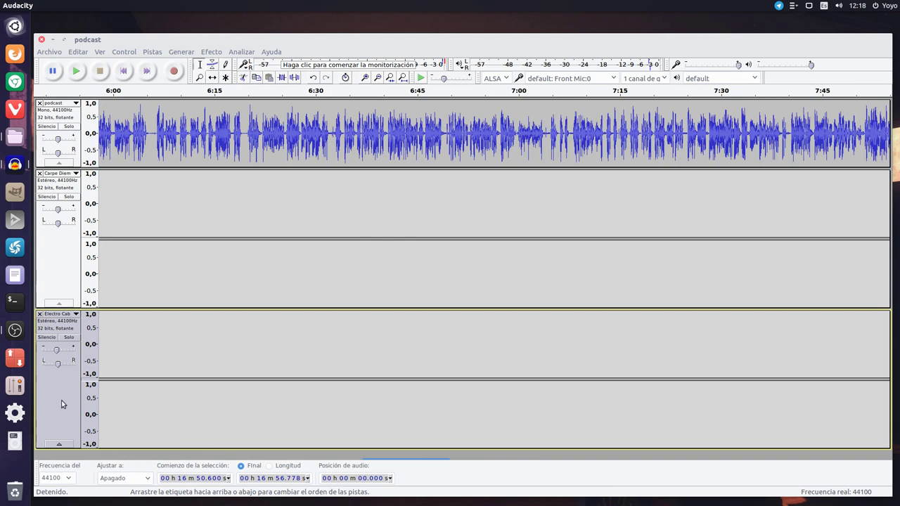
{"action": "left_click", "coordinate": [379, 79]}
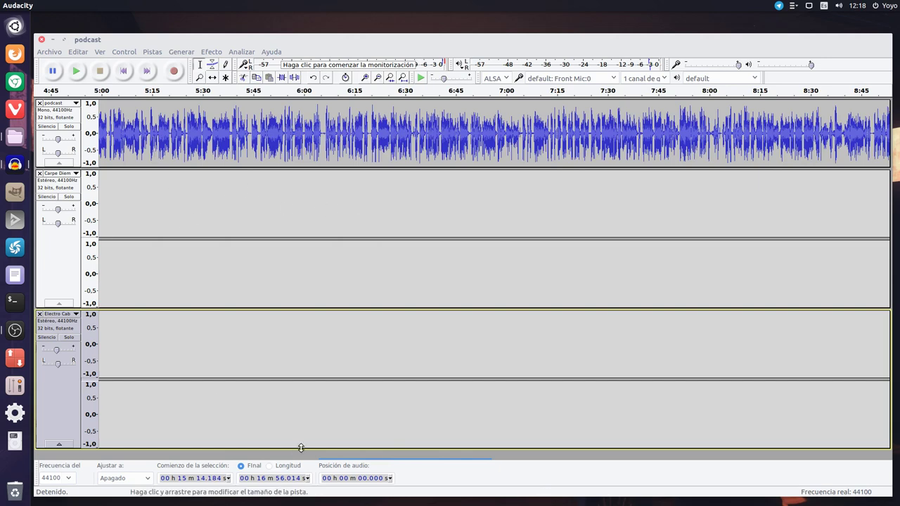
{"action": "left_click_drag", "start_coordinate": [321, 461], "coordinate": [82, 465]}
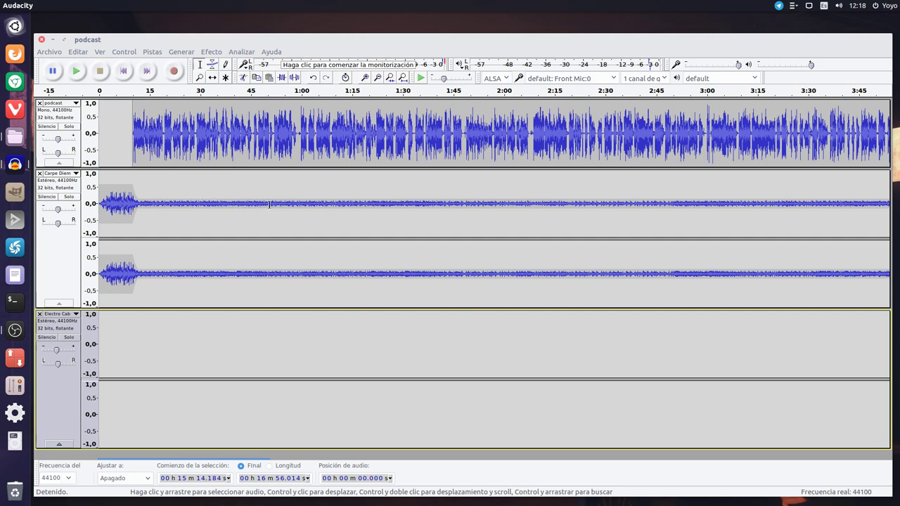
{"action": "left_click_drag", "start_coordinate": [243, 466], "coordinate": [896, 458]}
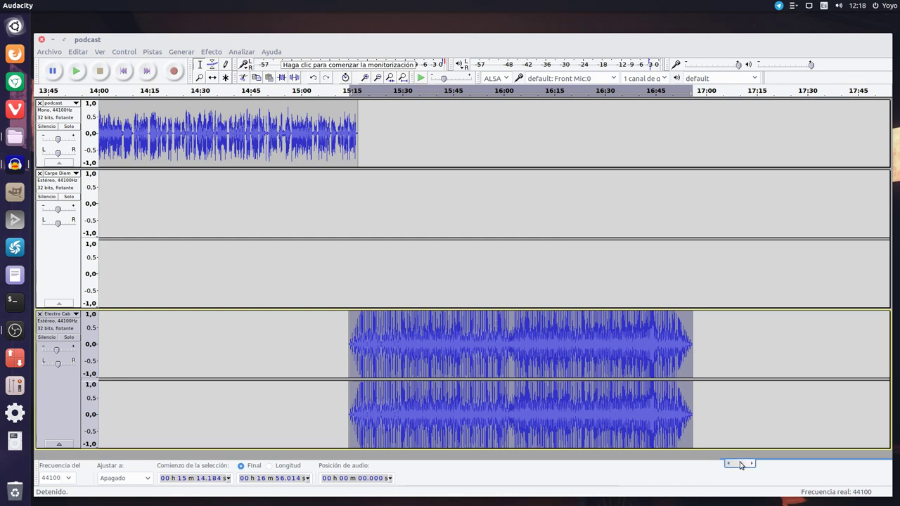
{"action": "left_click_drag", "start_coordinate": [743, 460], "coordinate": [72, 457]}
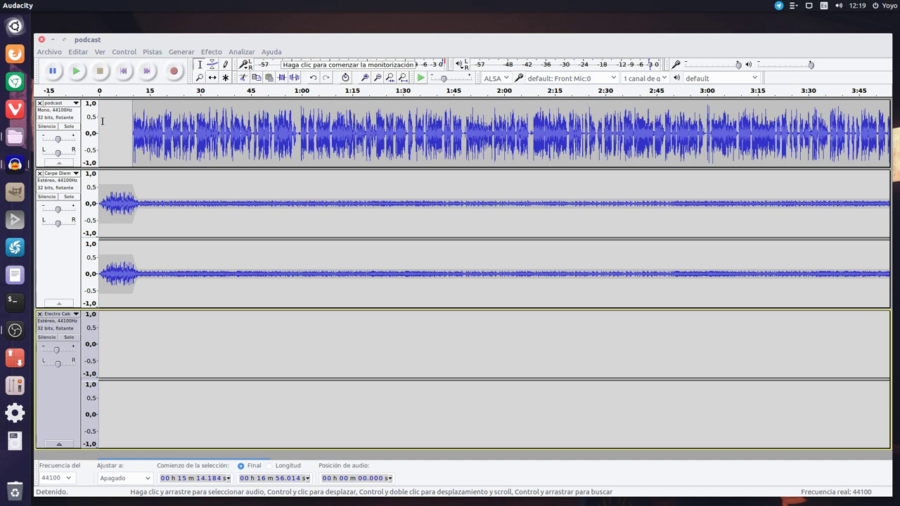
Export the project audio as a 32-bit float WAV named podcastfinal.
{"action": "left_click", "coordinate": [49, 53]}
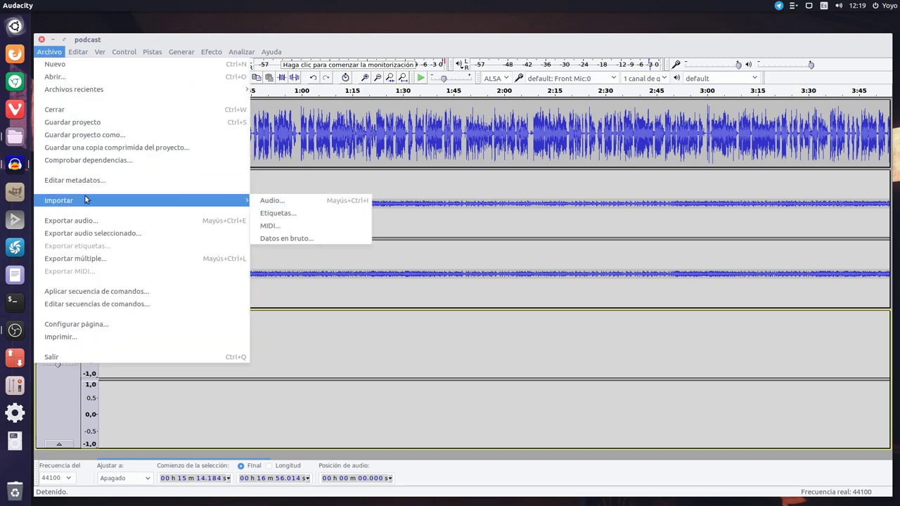
{"action": "left_click", "coordinate": [98, 222]}
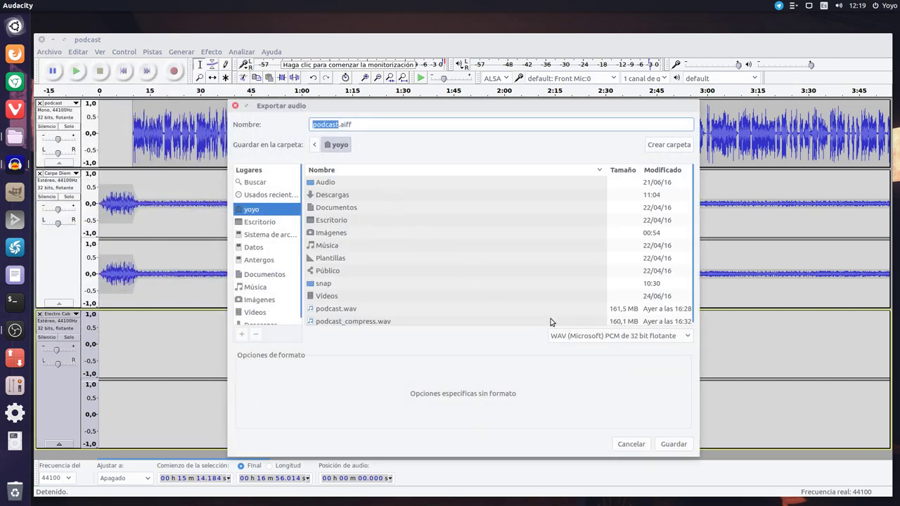
{"action": "left_click", "coordinate": [381, 125]}
{"action": "left_click_drag", "start_coordinate": [381, 125], "coordinate": [299, 121]}
{"action": "key", "text": "BackSpace"}
{"action": "type", "text": "podcastfinal"}
{"action": "left_click", "coordinate": [671, 444]}
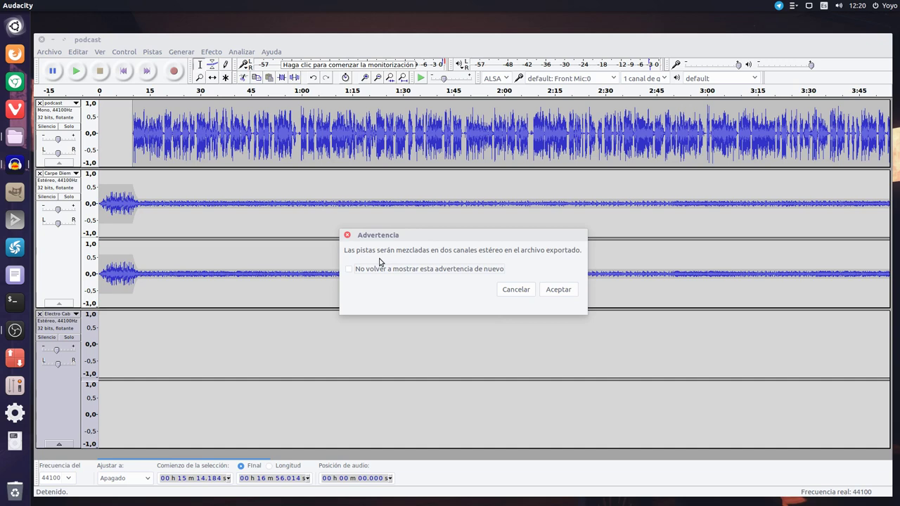
Accept the stereo mixdown and metadata prompts to finish the export, then minimize Audacity.
{"action": "left_click", "coordinate": [558, 290]}
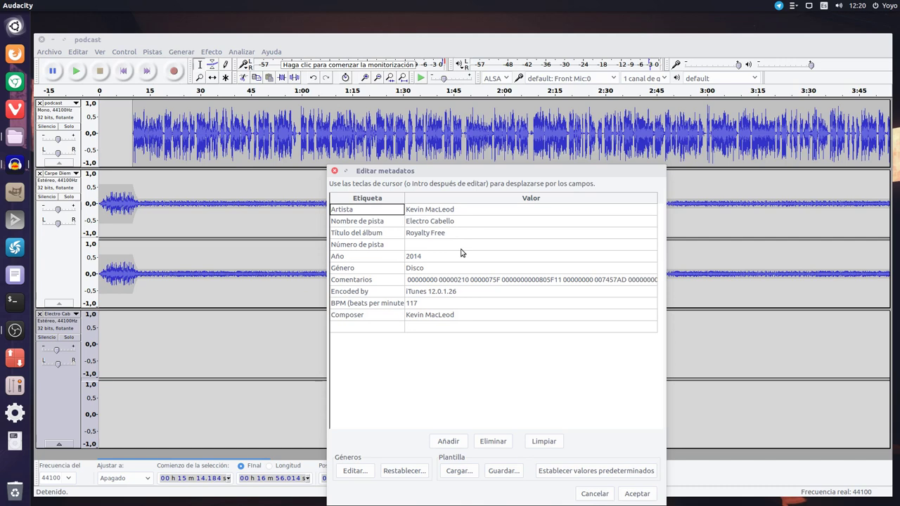
{"action": "left_click", "coordinate": [636, 494]}
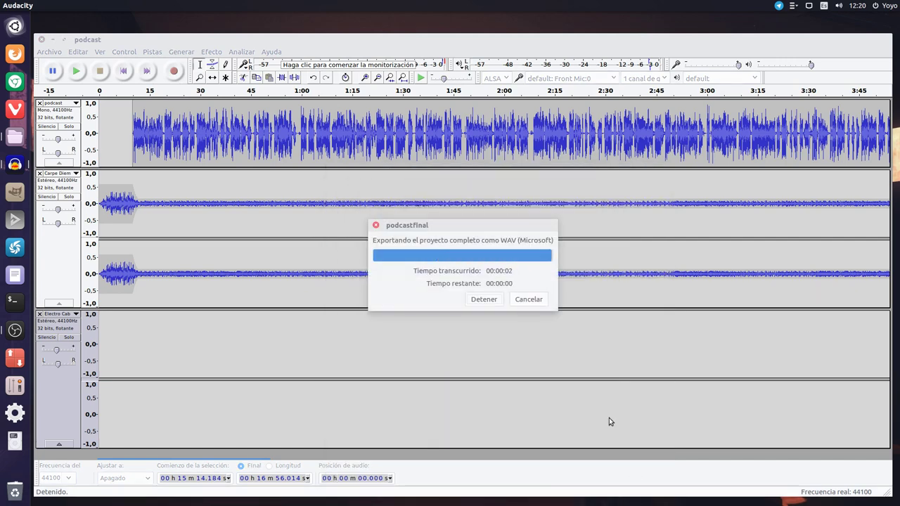
{"action": "left_click", "coordinate": [52, 39]}
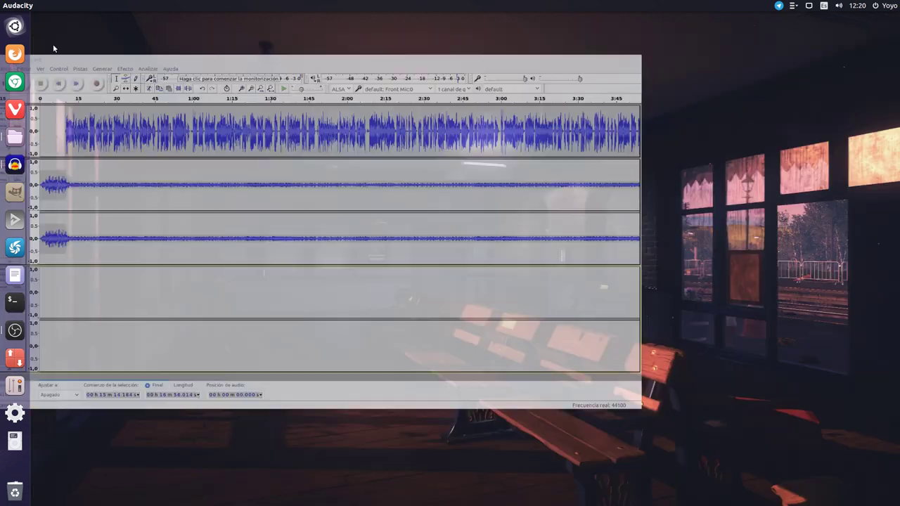
Find and select the exported podcastfinal.wav in the Files home folder.
{"action": "left_click", "coordinate": [17, 136]}
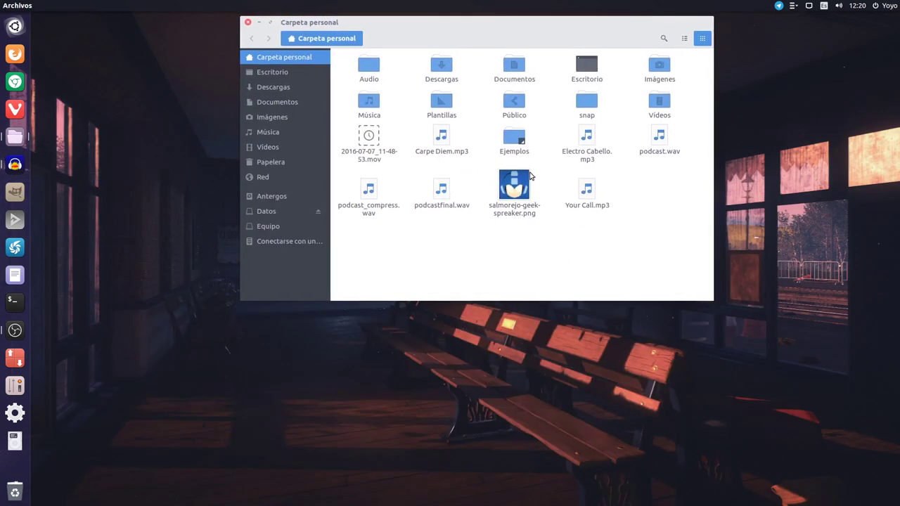
{"action": "left_click", "coordinate": [442, 196]}
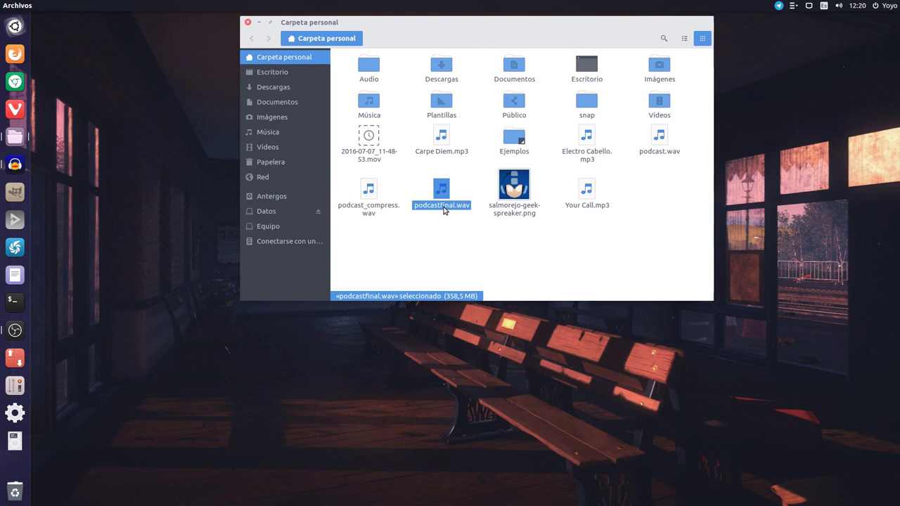
{"action": "left_click", "coordinate": [455, 227]}
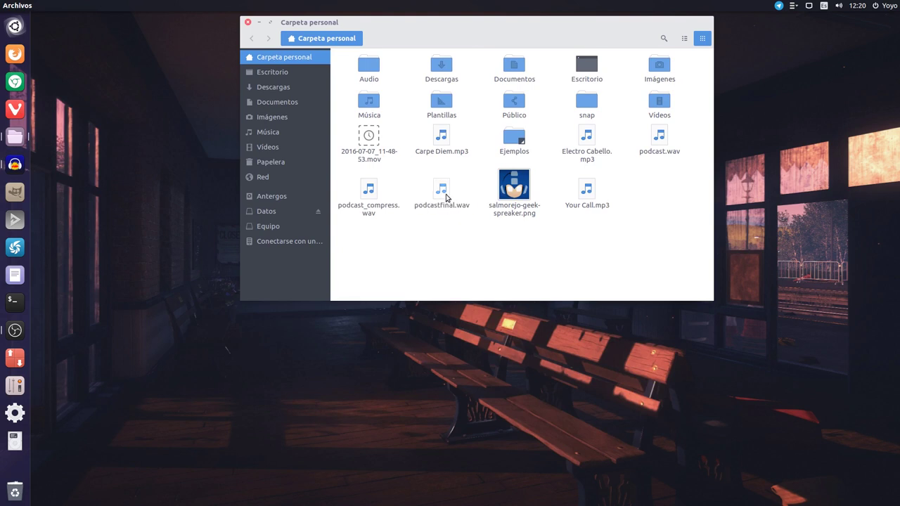
{"action": "left_click", "coordinate": [446, 197]}
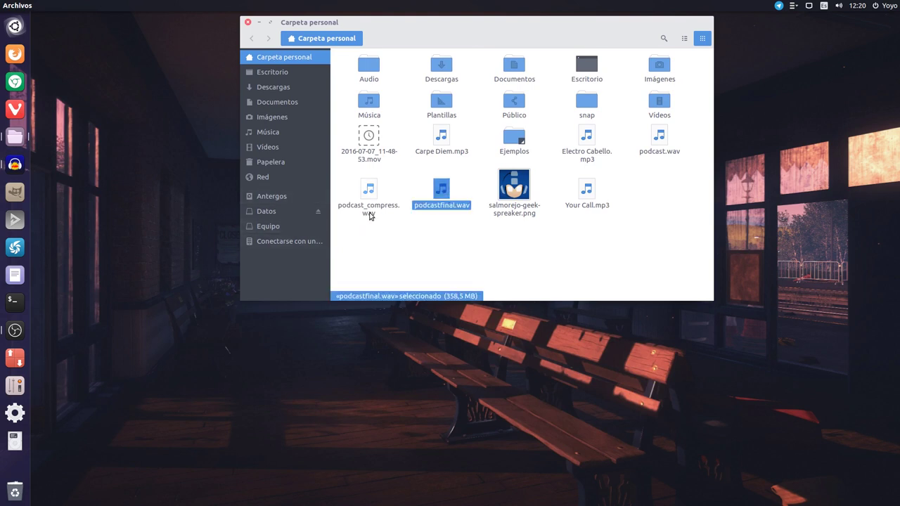
Play podcastfinal.wav briefly in Videos, then close the player.
{"action": "right_click", "coordinate": [436, 187]}
{"action": "left_click", "coordinate": [452, 193]}
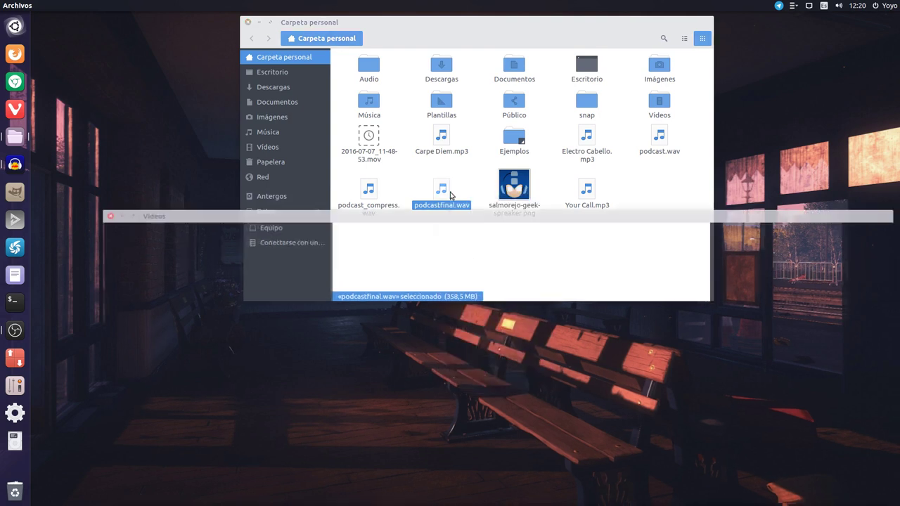
{"action": "left_click_drag", "start_coordinate": [408, 214], "coordinate": [353, 105]}
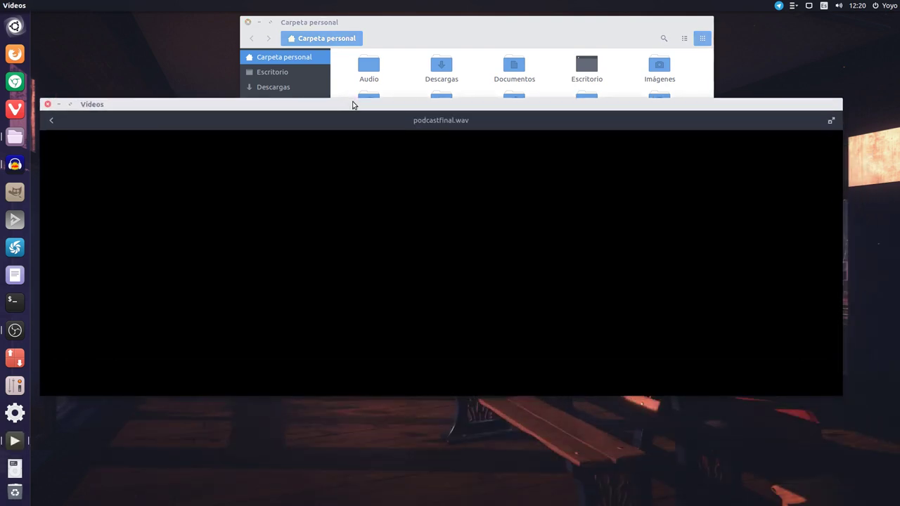
{"action": "mouse_move", "coordinate": [314, 135]}
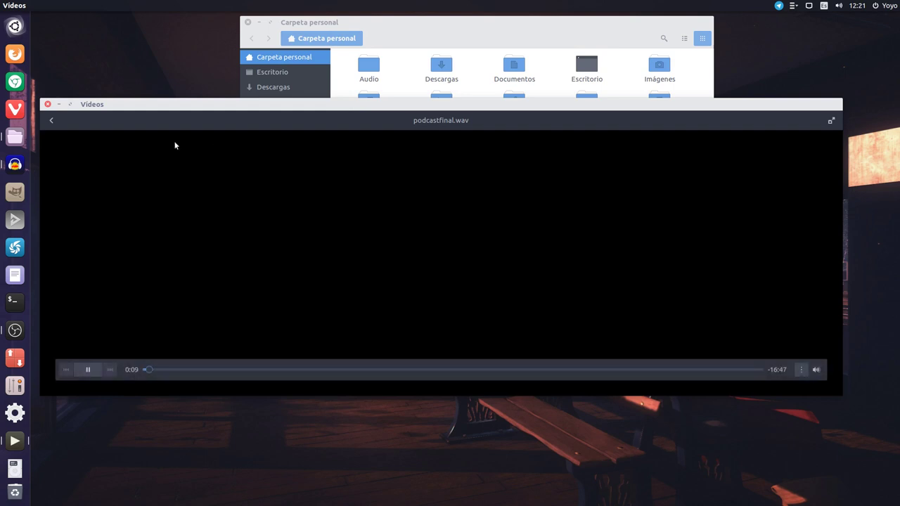
{"action": "left_click", "coordinate": [47, 105]}
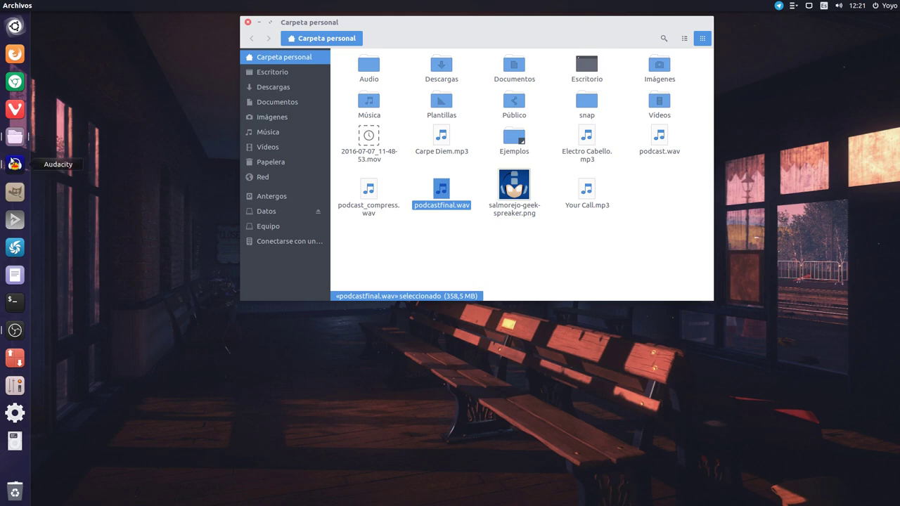
Close the Audacity podcast project, answering No to saving changes.
{"action": "left_click", "coordinate": [15, 163]}
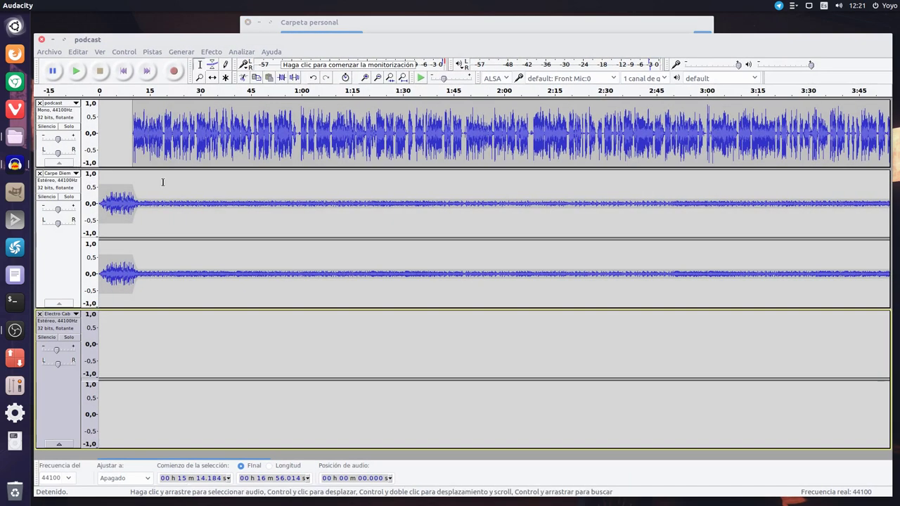
{"action": "left_click", "coordinate": [60, 52]}
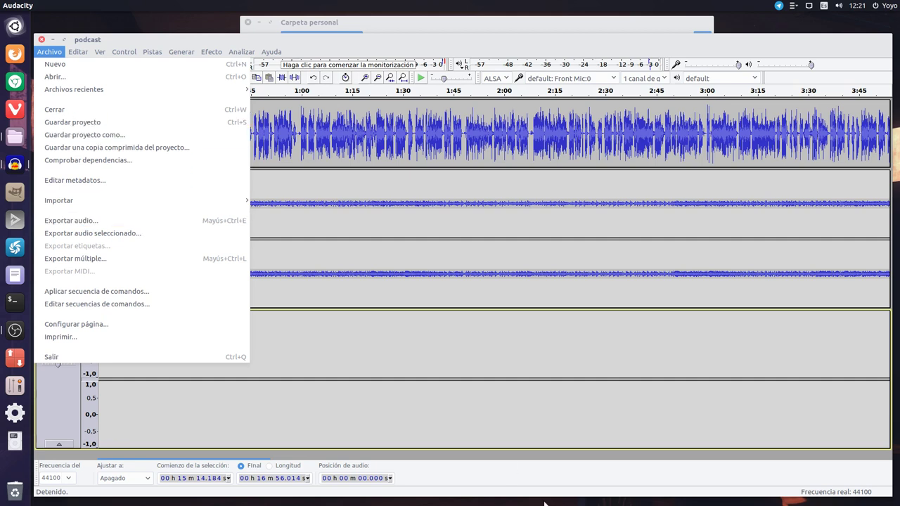
{"action": "left_click", "coordinate": [507, 44]}
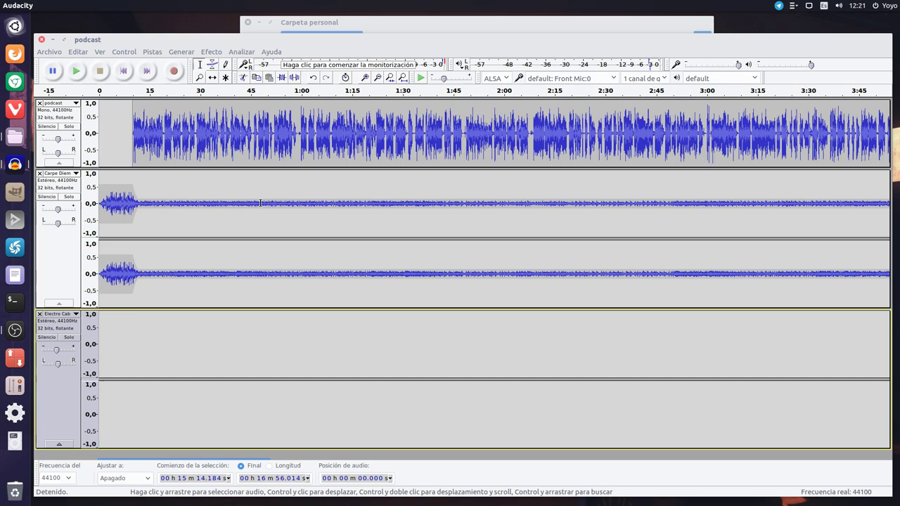
{"action": "left_click", "coordinate": [56, 52]}
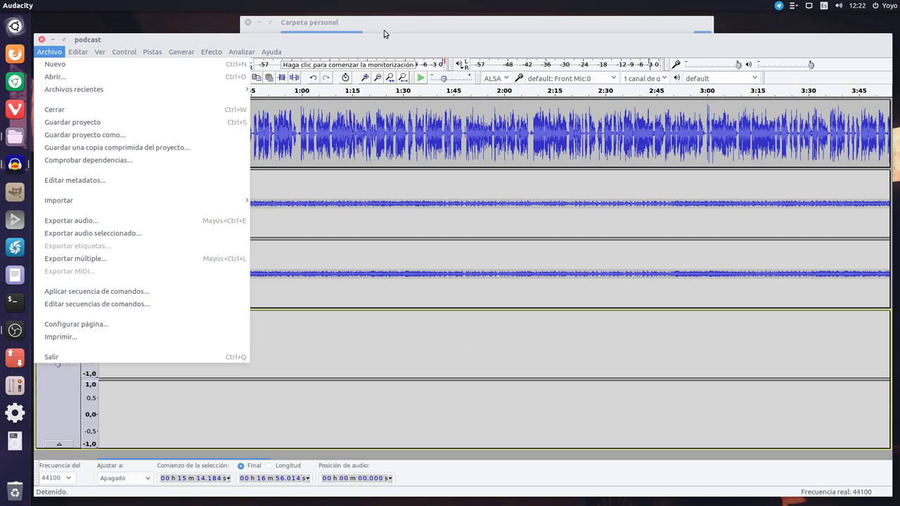
{"action": "left_click", "coordinate": [395, 48]}
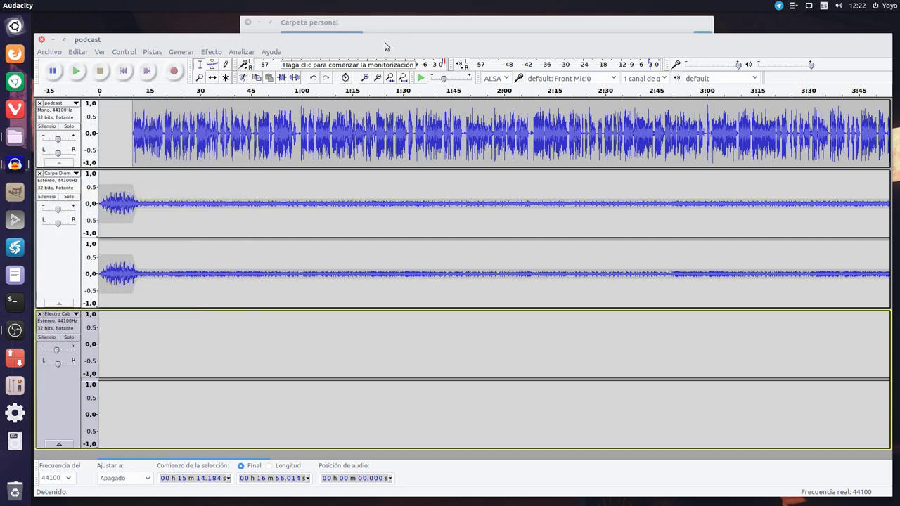
{"action": "left_click", "coordinate": [42, 40]}
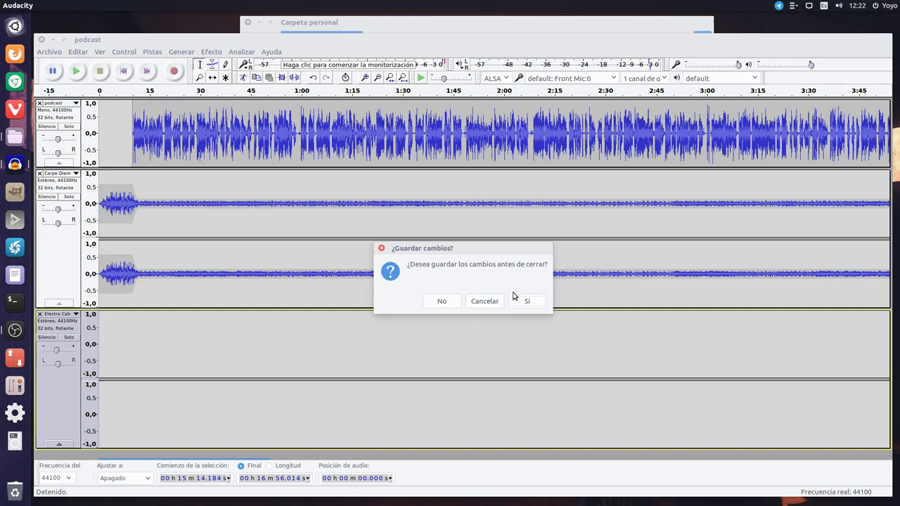
{"action": "left_click", "coordinate": [441, 302]}
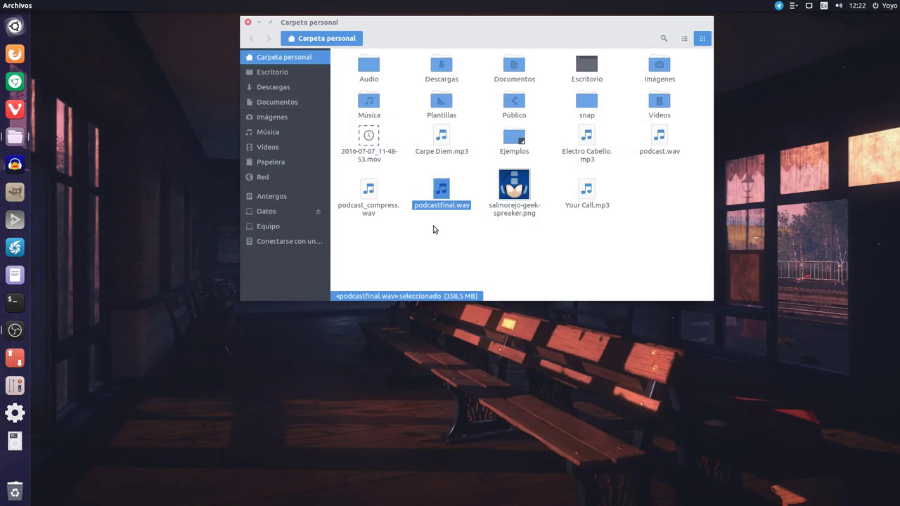
Launch ocenaudio from the Sonido y vídeo applications menu.
{"action": "left_click_drag", "start_coordinate": [471, 26], "coordinate": [381, 29]}
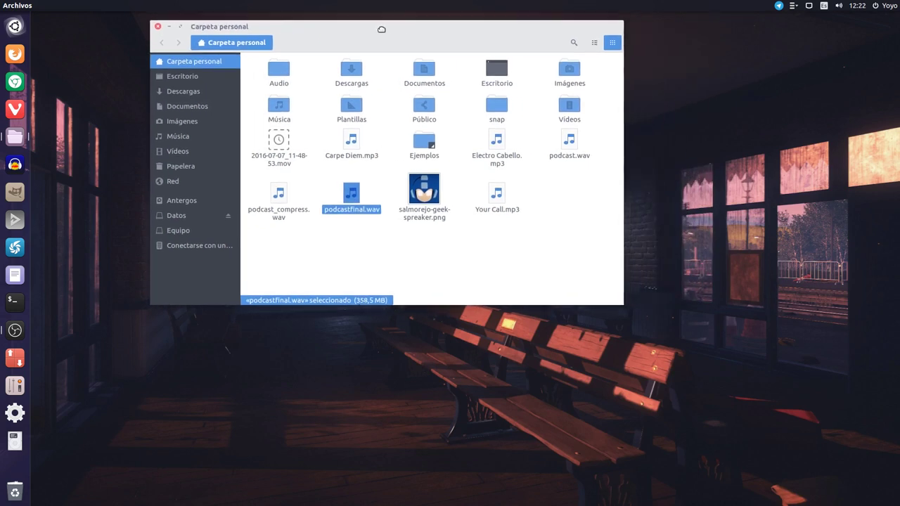
{"action": "left_click", "coordinate": [370, 247]}
{"action": "left_click", "coordinate": [352, 202]}
{"action": "left_click", "coordinate": [793, 6]}
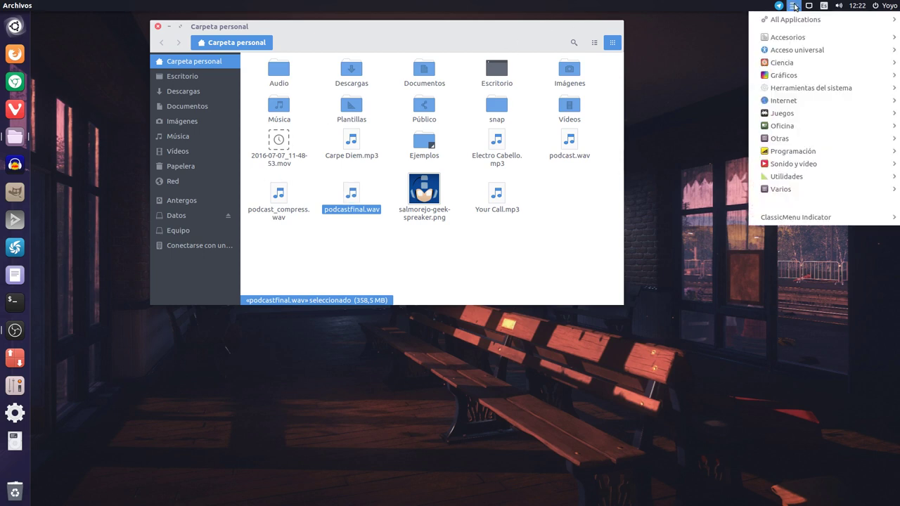
{"action": "mouse_move", "coordinate": [791, 103]}
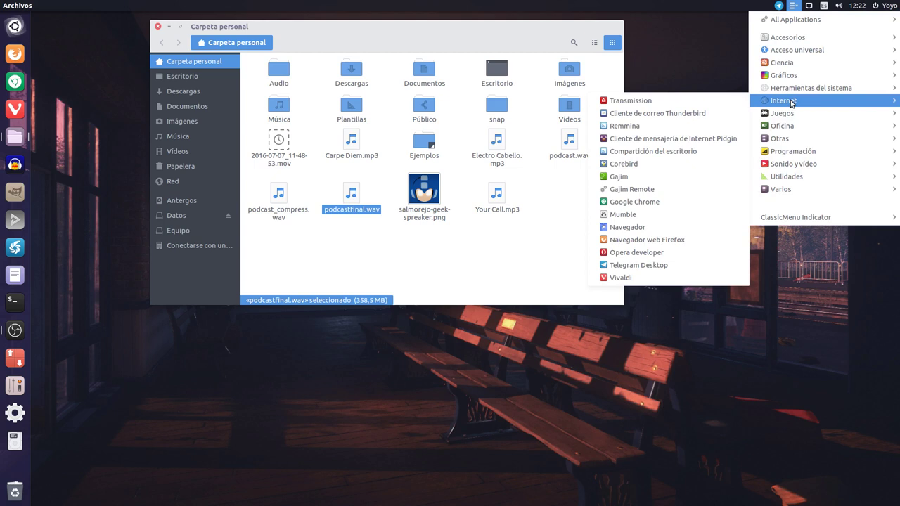
{"action": "mouse_move", "coordinate": [794, 164]}
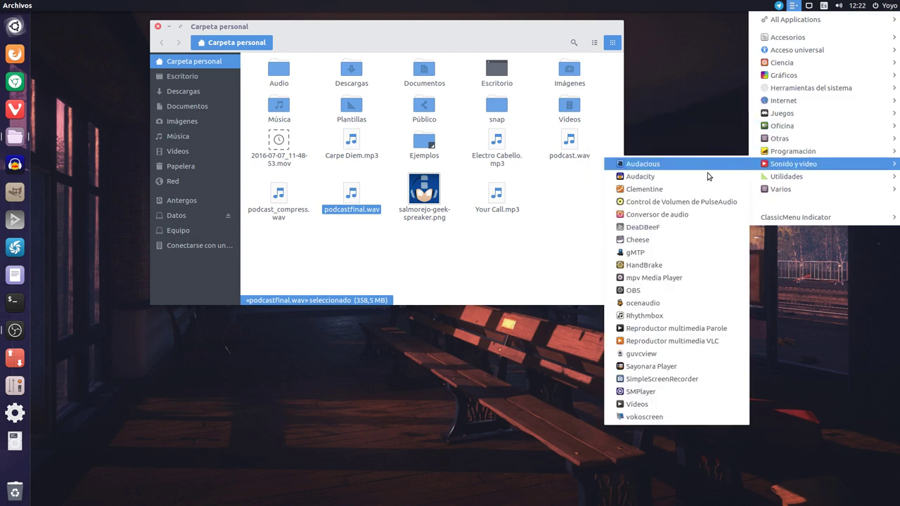
{"action": "left_click", "coordinate": [658, 306]}
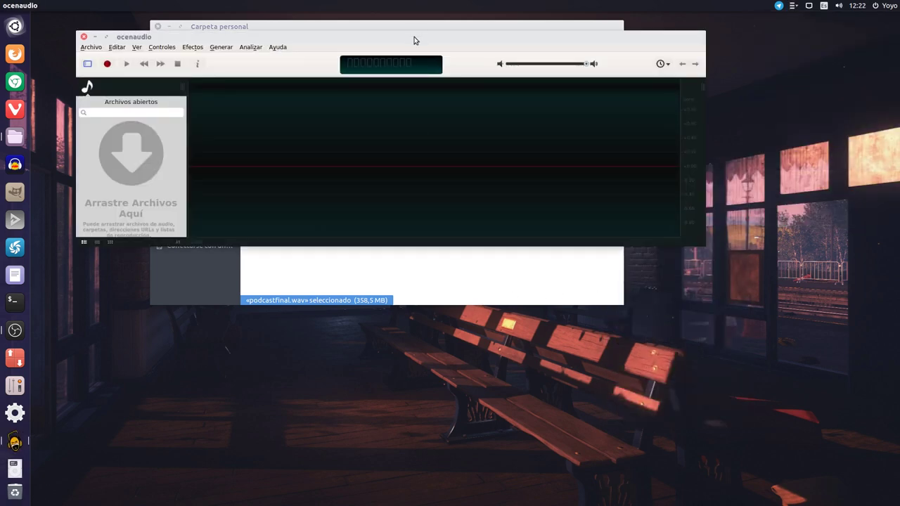
Drag podcastfinal.wav from Files into ocenaudio to load its 16:56 stereo waveform.
{"action": "left_click_drag", "start_coordinate": [413, 37], "coordinate": [433, 118]}
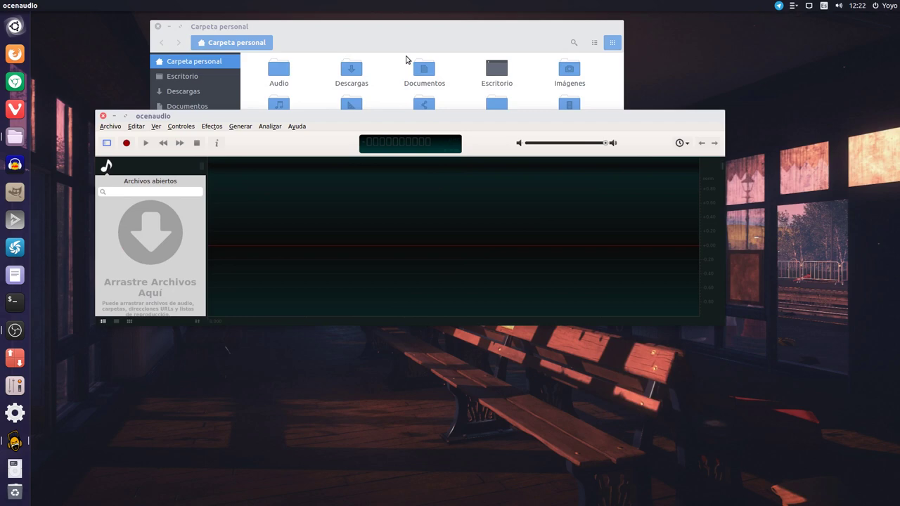
{"action": "left_click_drag", "start_coordinate": [406, 26], "coordinate": [591, 319]}
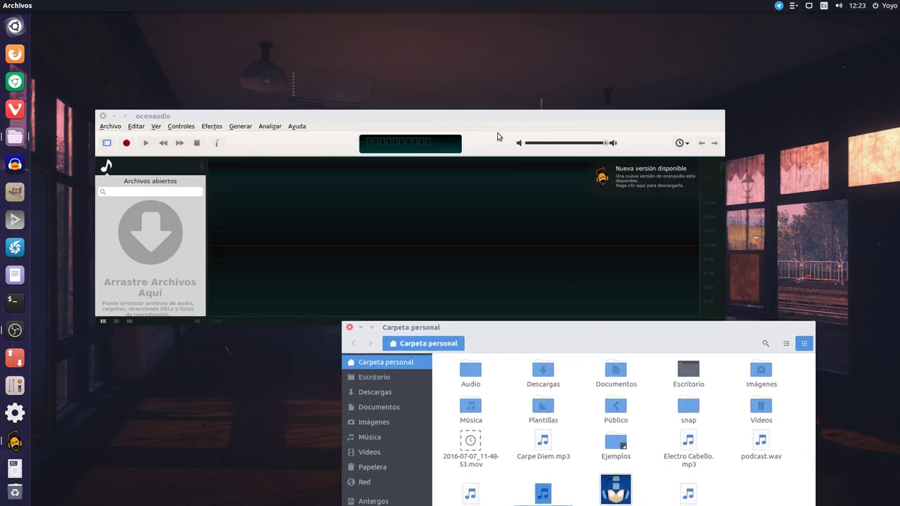
{"action": "left_click_drag", "start_coordinate": [461, 118], "coordinate": [445, 53]}
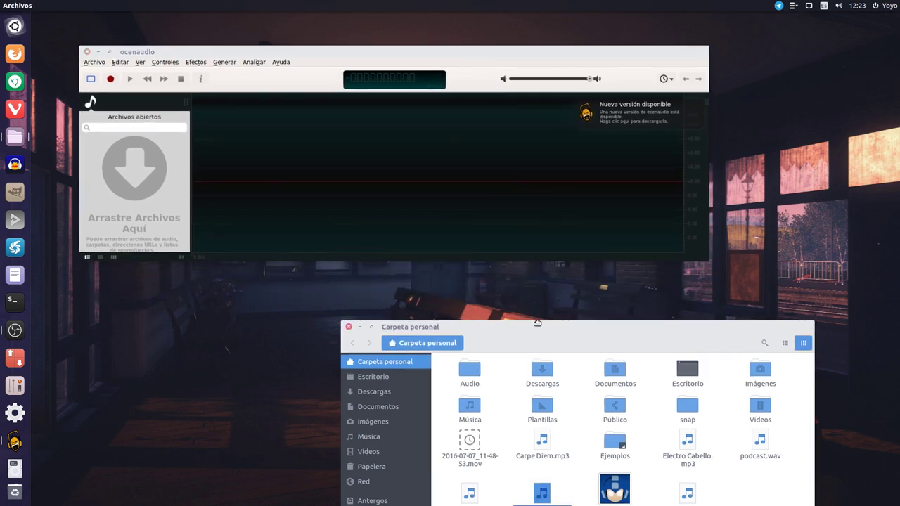
{"action": "left_click_drag", "start_coordinate": [533, 327], "coordinate": [444, 260]}
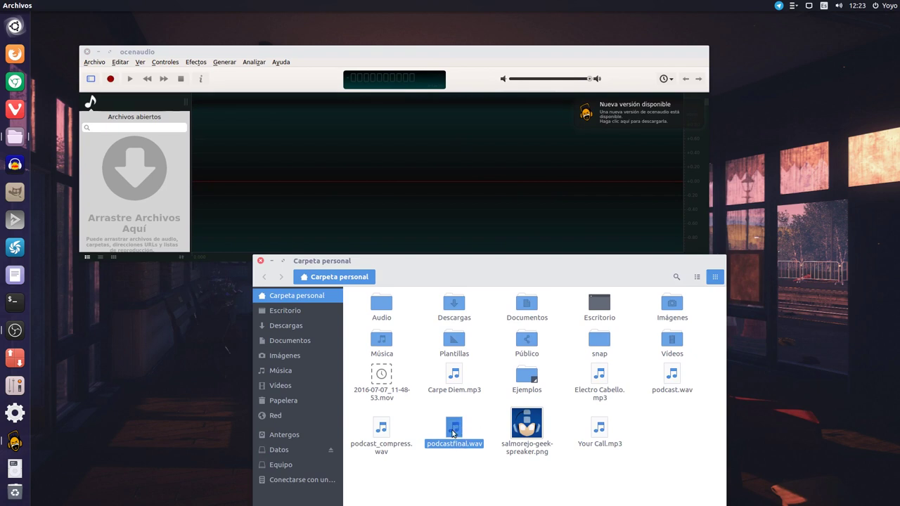
{"action": "left_click_drag", "start_coordinate": [457, 433], "coordinate": [137, 174]}
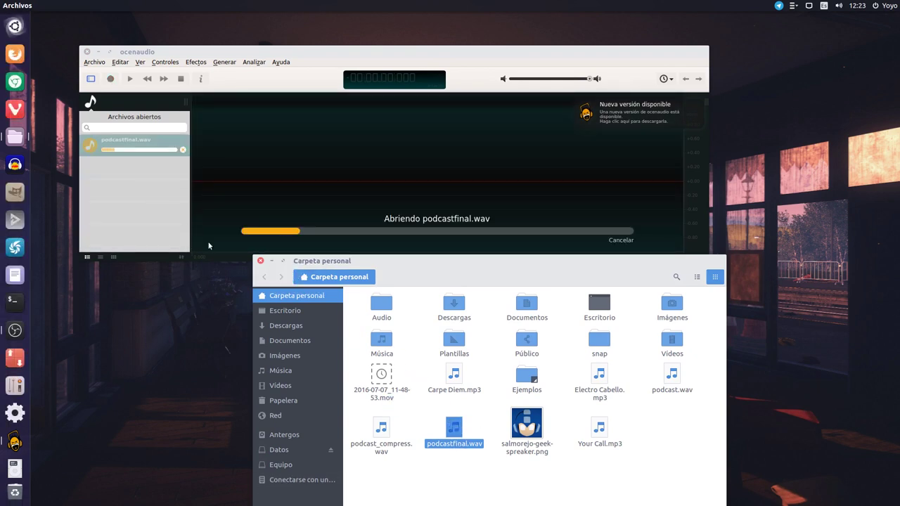
{"action": "left_click", "coordinate": [272, 263]}
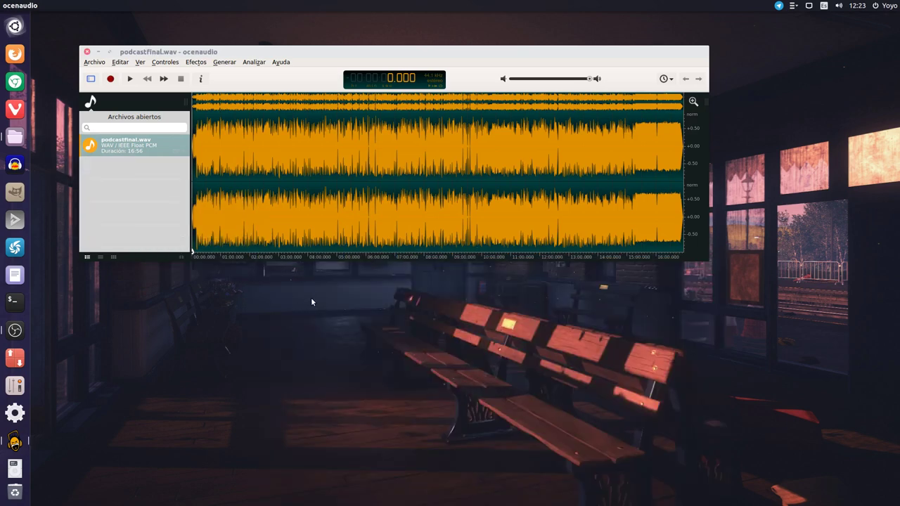
{"action": "mouse_move", "coordinate": [322, 52]}
{"action": "left_mouse_down"}
{"action": "mouse_move", "coordinate": [349, 57]}
{"action": "mouse_move", "coordinate": [325, 47]}
{"action": "left_mouse_up"}
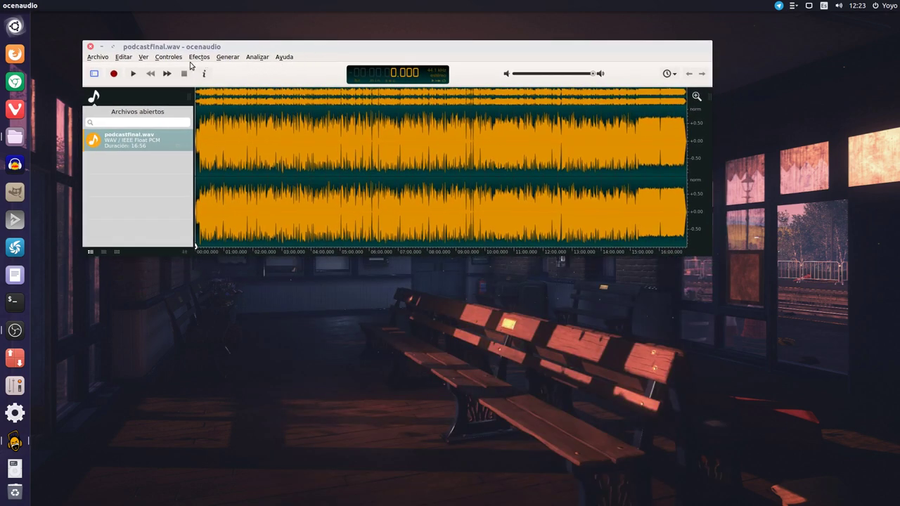
{"action": "left_click", "coordinate": [123, 58]}
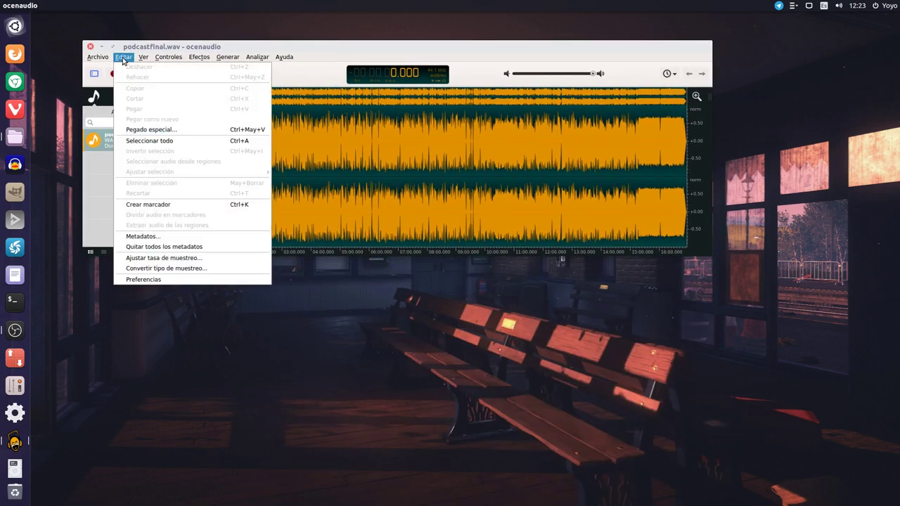
Set salmorejo-geek-spreaker.png as the cover art in the metadata Cubierta tab.
{"action": "left_click", "coordinate": [149, 237]}
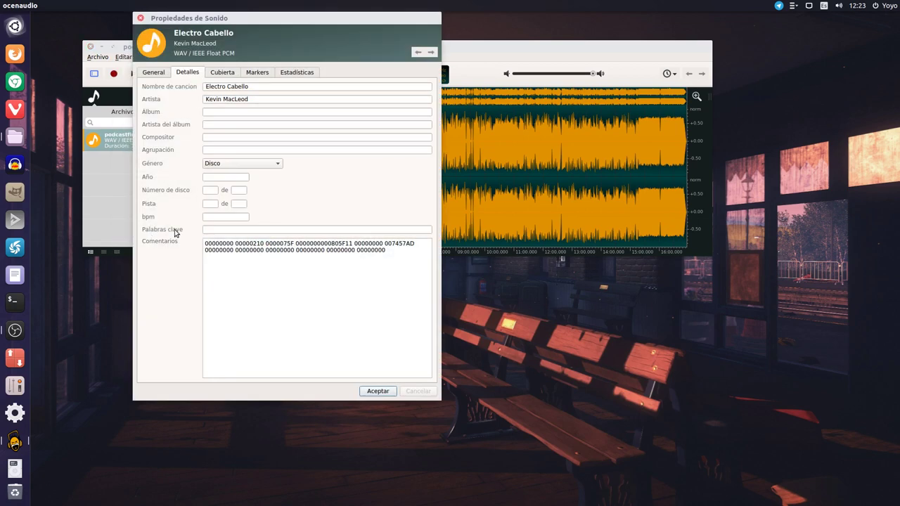
{"action": "left_click", "coordinate": [223, 73]}
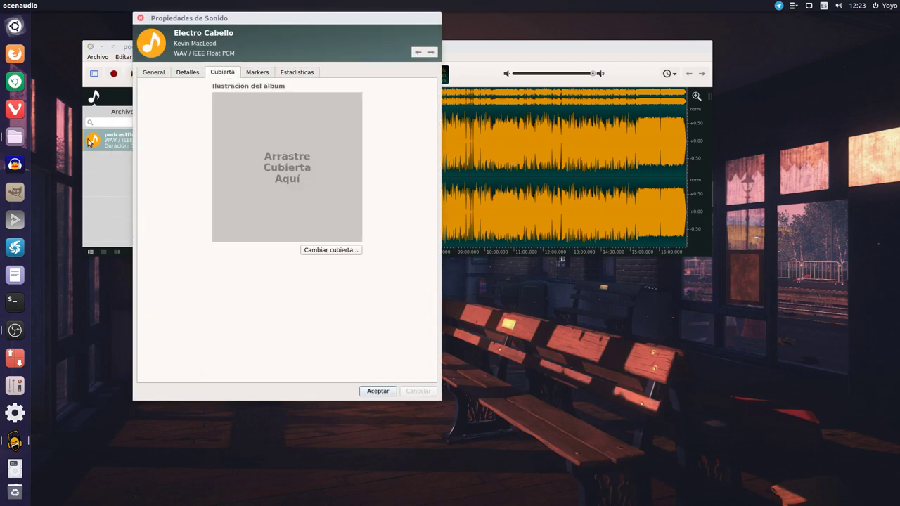
{"action": "left_click", "coordinate": [15, 137]}
{"action": "left_click_drag", "start_coordinate": [445, 261], "coordinate": [614, 249]}
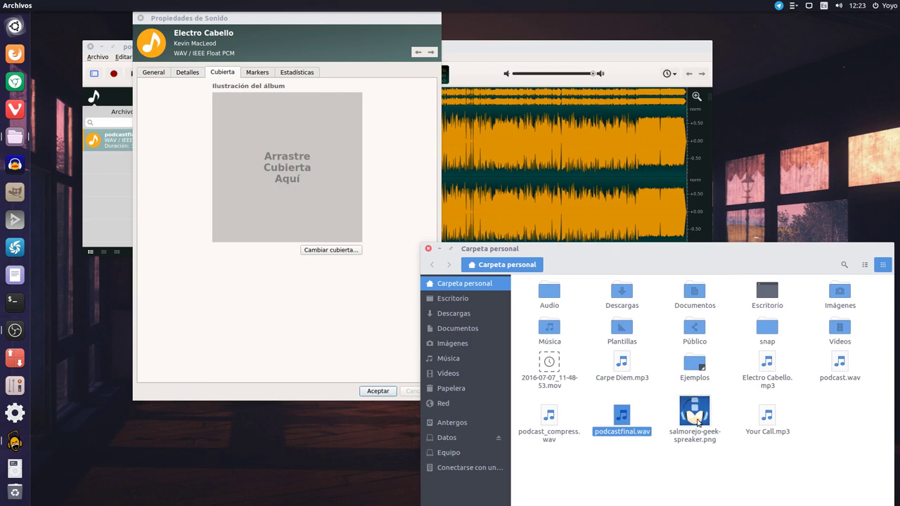
{"action": "left_click_drag", "start_coordinate": [685, 416], "coordinate": [309, 182]}
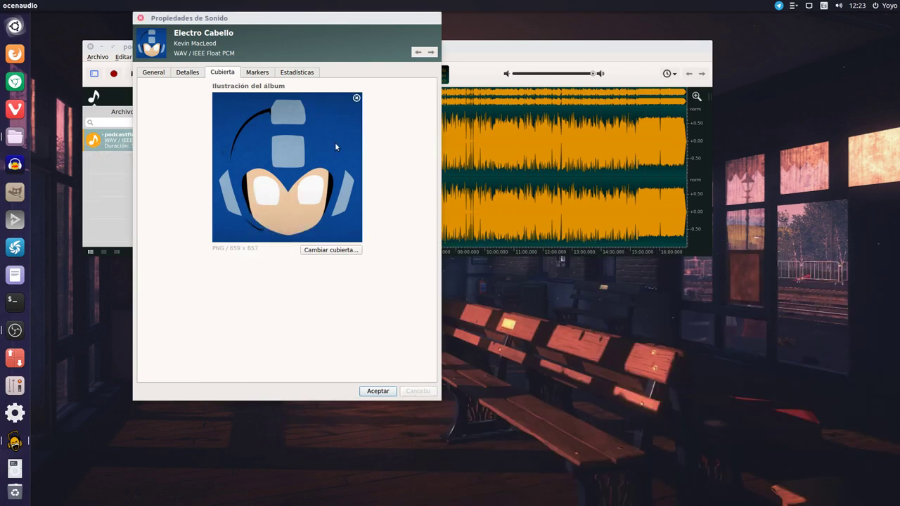
{"action": "left_click", "coordinate": [437, 247]}
{"action": "left_click", "coordinate": [187, 73]}
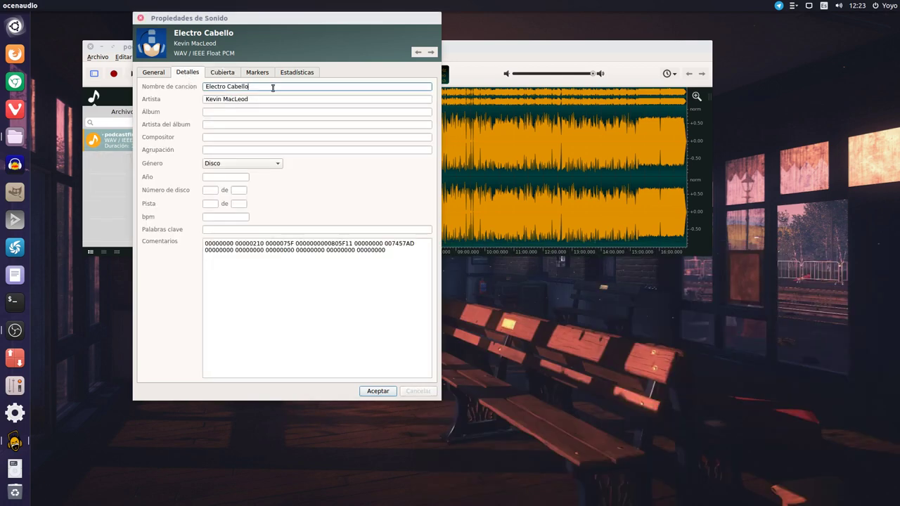
Replace the song title with 'Esto marcha y posibles reviews de distros Linux' and update the artist name.
{"action": "left_click_drag", "start_coordinate": [272, 87], "coordinate": [199, 87]}
{"action": "key", "text": "BackSpace"}
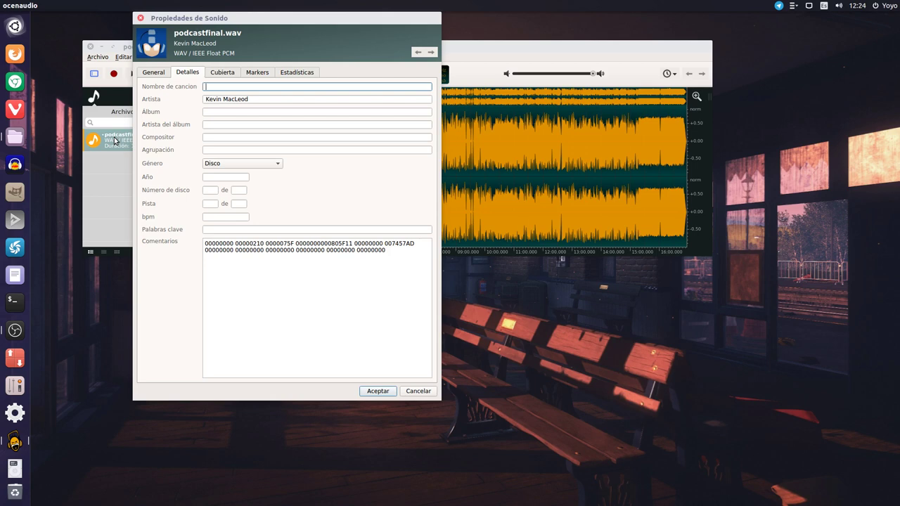
{"action": "type", "text": "Esto marcha"}
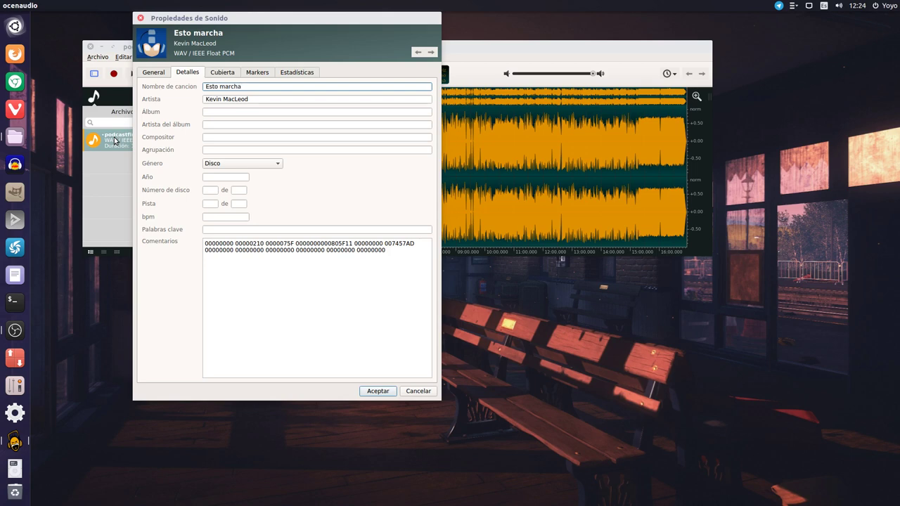
{"action": "type", "text": " y posibles reviews"}
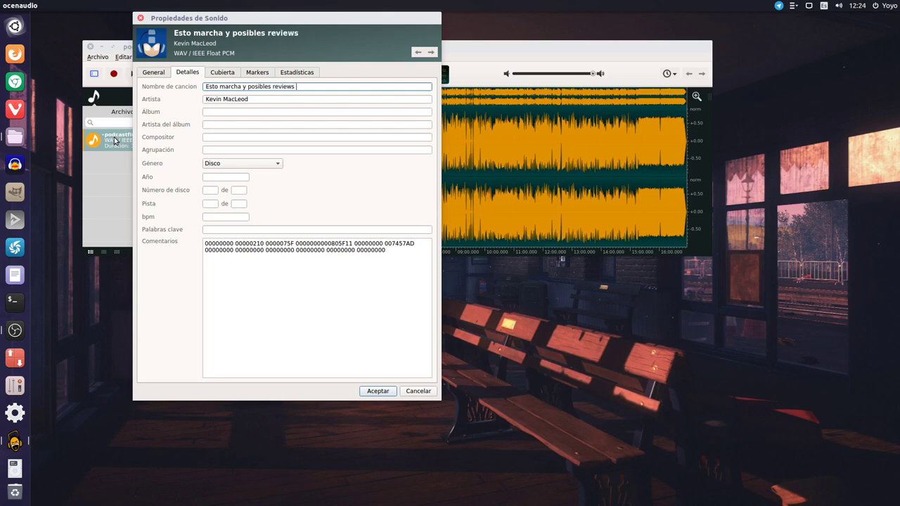
{"action": "type", "text": " de distros Linux"}
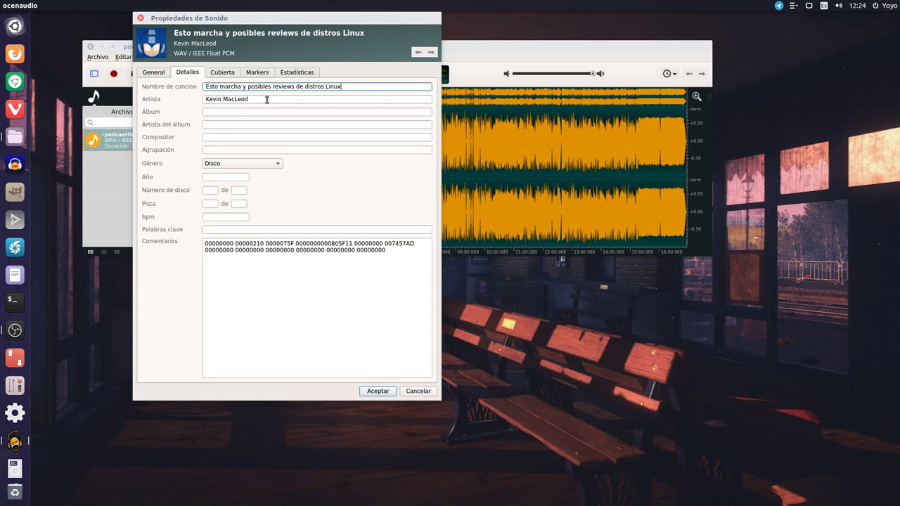
{"action": "left_click_drag", "start_coordinate": [267, 99], "coordinate": [199, 98]}
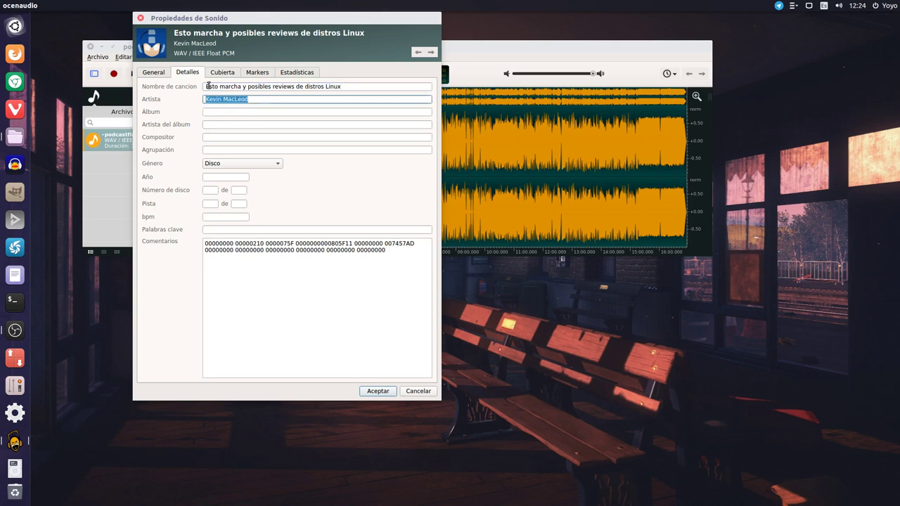
{"action": "key", "text": "BackSpace"}
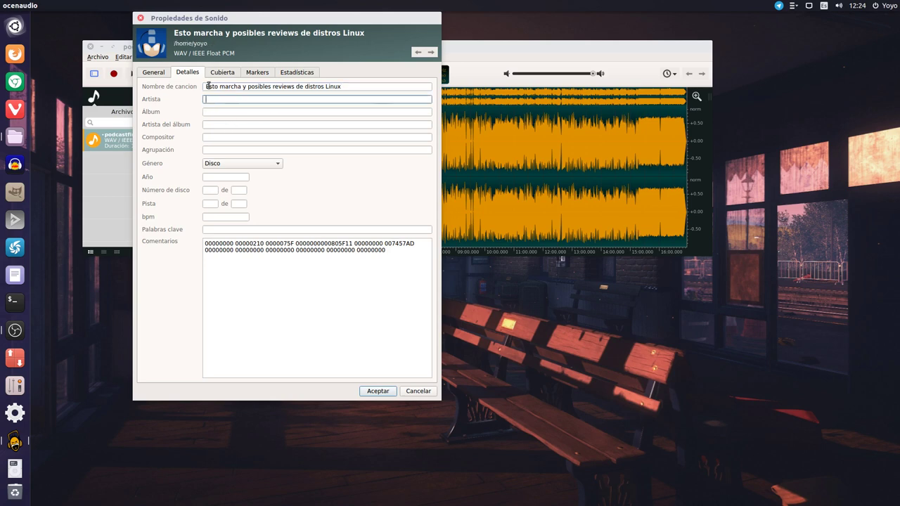
{"action": "type", "text": "Yoyo"}
{"action": "type", "text": " Fern"}
{"action": "type", "text": "ández"}
{"action": "type", "text": " |"}
{"action": "type", "text": "@"}
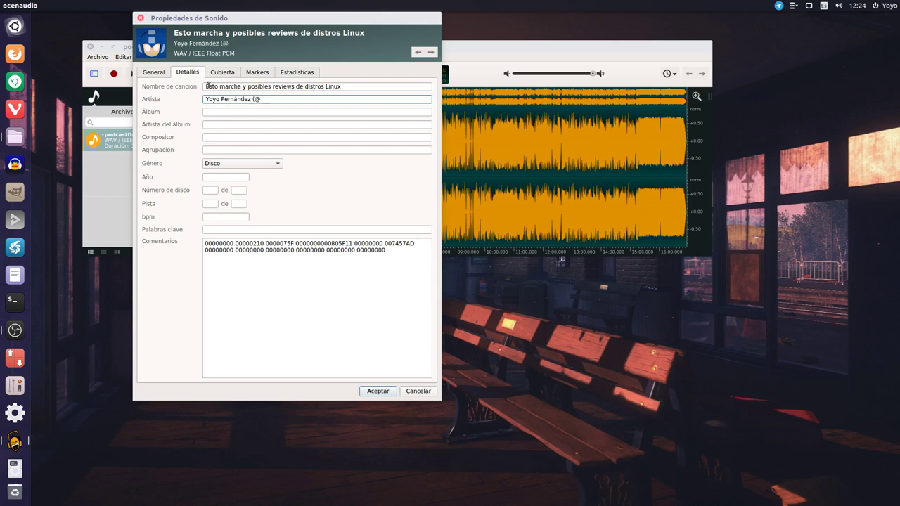
{"action": "type", "text": "yoyo308)"}
Fill album Salmorejo Geek Podcast, the album artist's handle, year 2016 and track 1 of 1.
{"action": "left_click", "coordinate": [221, 110]}
{"action": "type", "text": "S"}
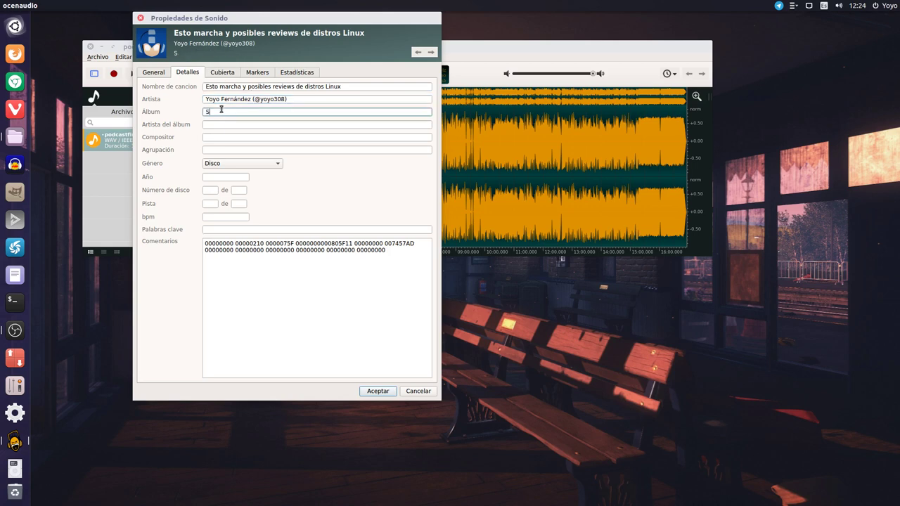
{"action": "type", "text": "almorejo Geek Podcast"}
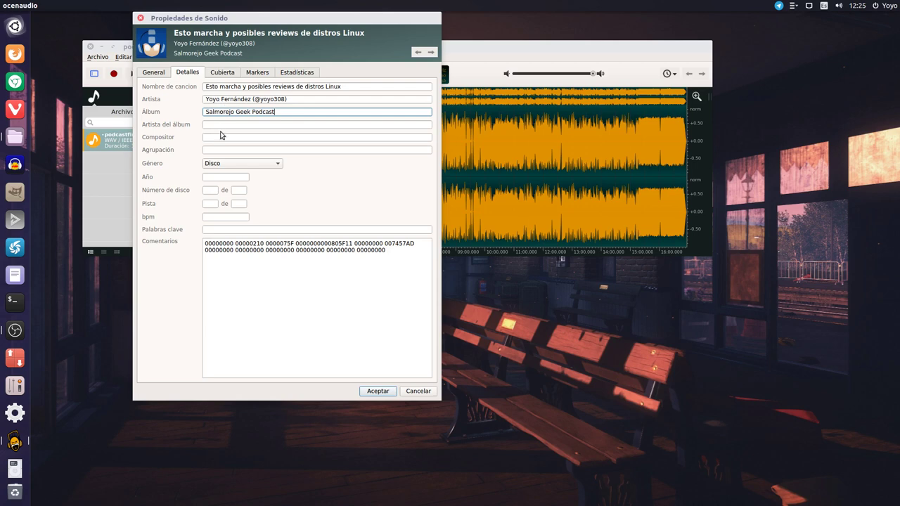
{"action": "left_click", "coordinate": [223, 123]}
{"action": "type", "text": "@"}
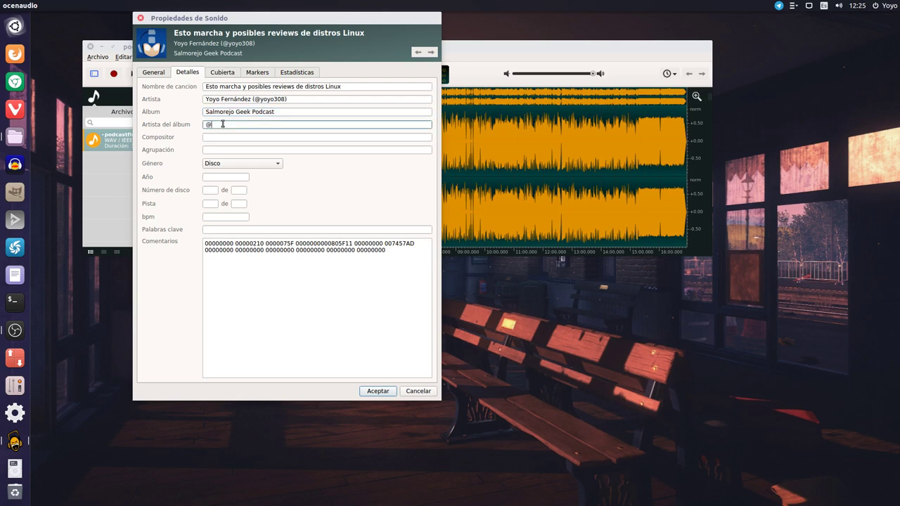
{"action": "type", "text": "yoyo308"}
{"action": "left_click", "coordinate": [221, 175]}
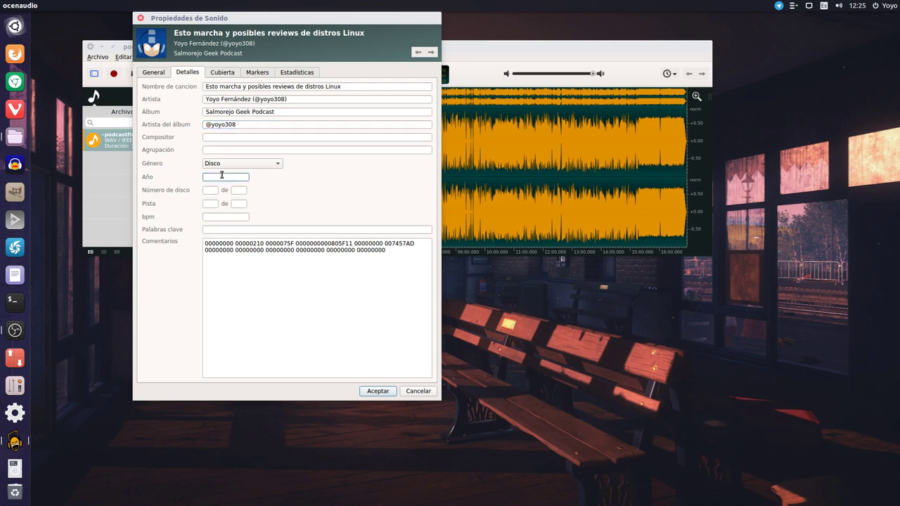
{"action": "type", "text": "2016"}
{"action": "left_click", "coordinate": [210, 205]}
{"action": "type", "text": "1"}
{"action": "left_click", "coordinate": [235, 205]}
{"action": "type", "text": "1"}
Select the old comment text for replacement.
{"action": "left_click", "coordinate": [229, 179]}
{"action": "left_click", "coordinate": [248, 269]}
{"action": "left_click_drag", "start_coordinate": [386, 255], "coordinate": [198, 243]}
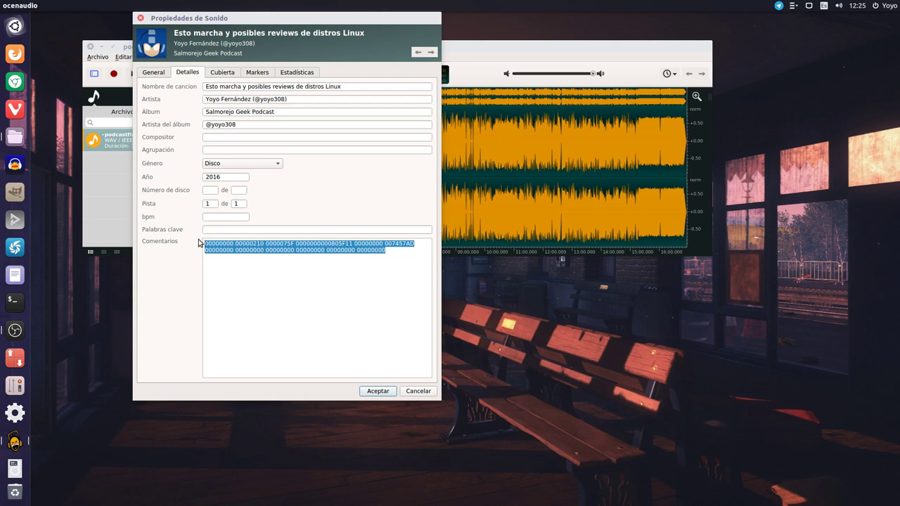
Write a new comment ending 'llegada de posibles revisiones de distros Linux'.
{"action": "key", "text": "BackSpace"}
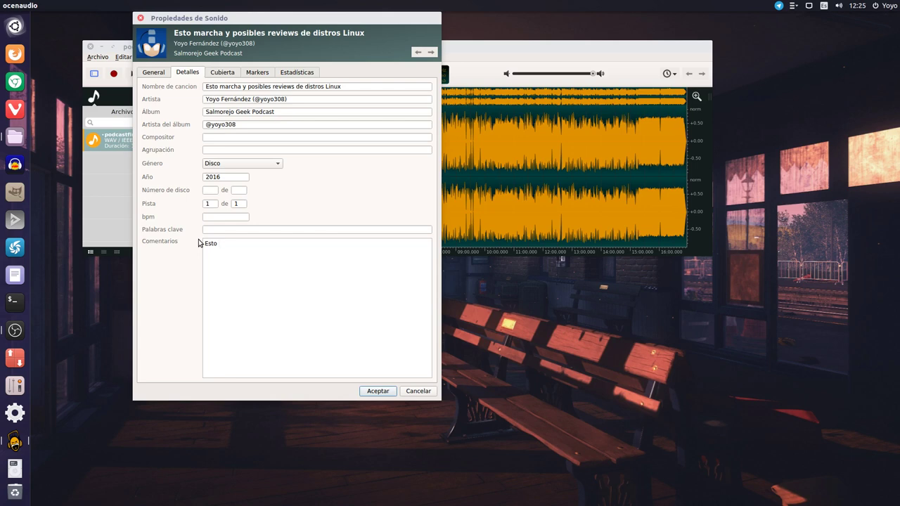
{"action": "type", "text": "marcha y p"}
{"action": "type", "text": "os"}
{"action": "key", "text": "BackSpace"}
{"action": "key", "text": "BackSpace"}
{"action": "key", "text": "BackSpace"}
{"action": "type", "text": "llegada de posibles revisiones "}
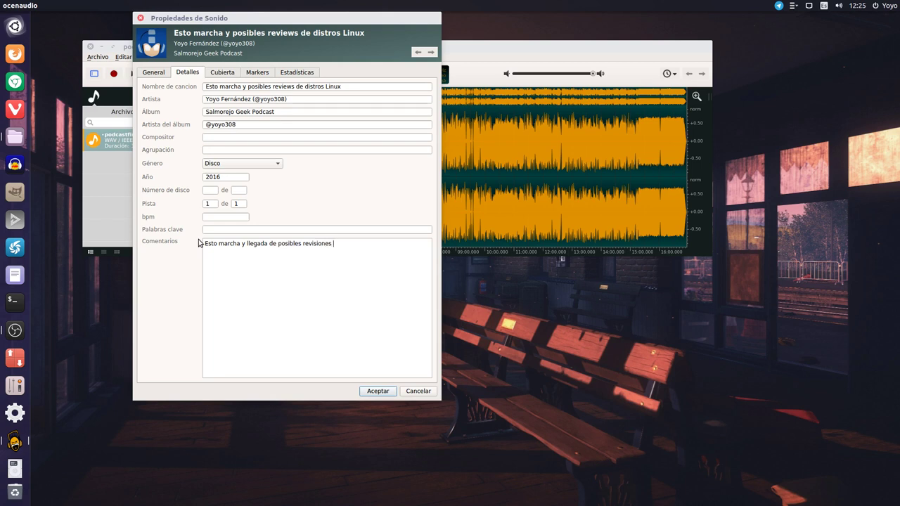
{"action": "type", "text": "de distros Linux."}
Change 'reviews' to 'revisiones' in the song title and confirm the sound properties.
{"action": "left_click", "coordinate": [227, 73]}
{"action": "left_click", "coordinate": [190, 74]}
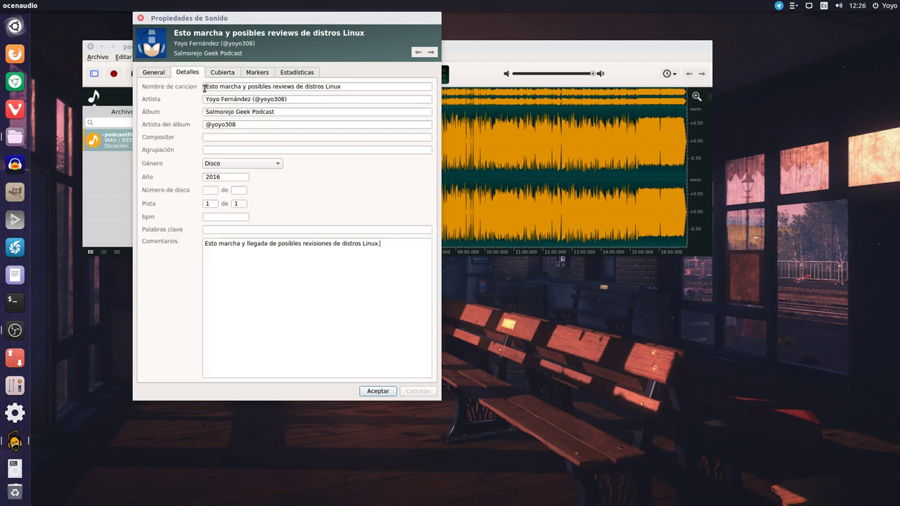
{"action": "left_click", "coordinate": [295, 86]}
{"action": "key", "text": "BackSpace"}
{"action": "key", "text": "BackSpace"}
{"action": "key", "text": "BackSpace"}
{"action": "key", "text": "BackSpace"}
{"action": "key", "text": "BackSpace"}
{"action": "key", "text": "BackSpace"}
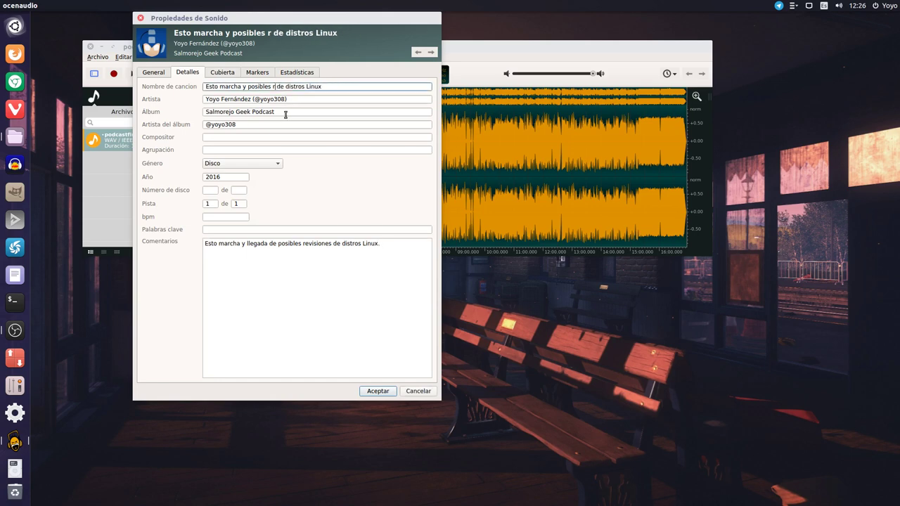
{"action": "type", "text": "evisip"}
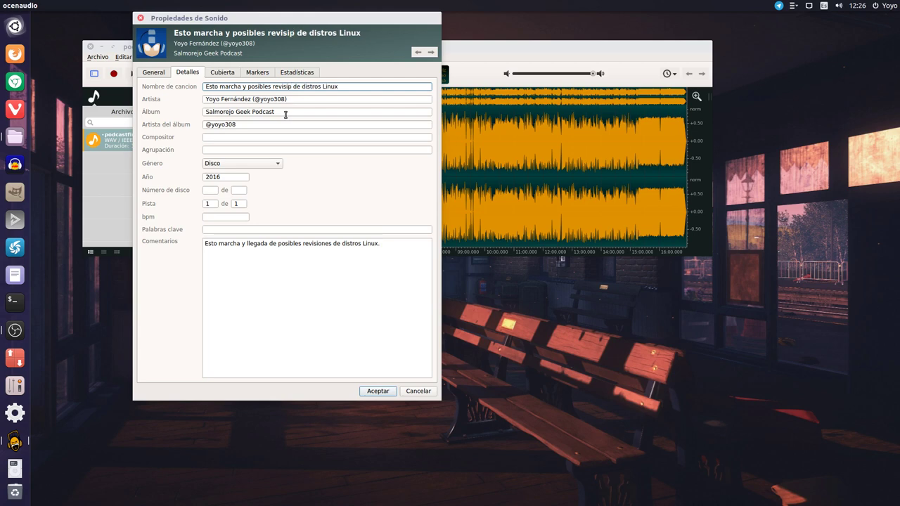
{"action": "key", "text": "BackSpace"}
{"action": "type", "text": "ones"}
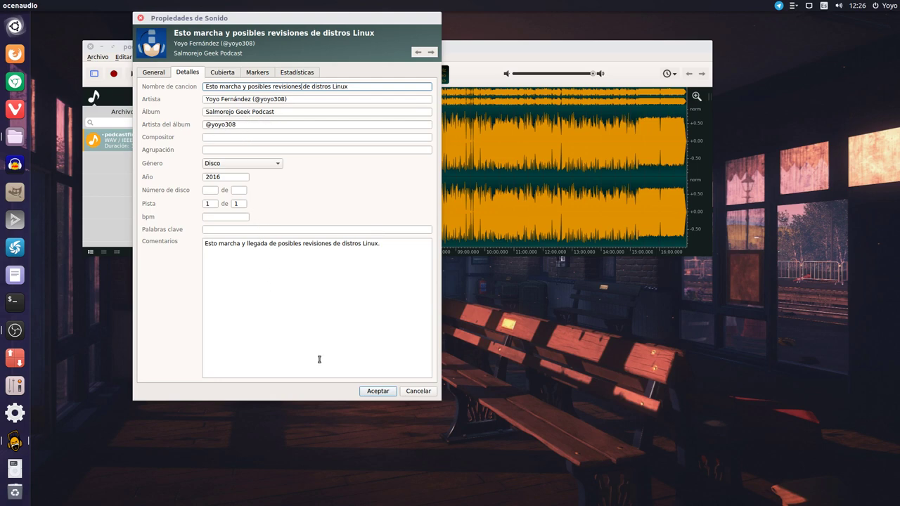
{"action": "left_click", "coordinate": [376, 391]}
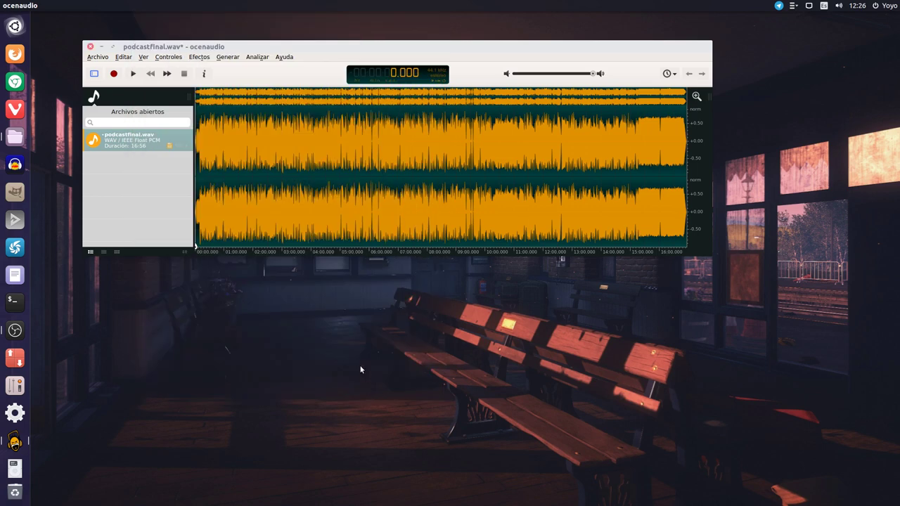
Export the podcast as a 128 kbps MP3 named 'Esto marcha y revisiones de distros en camino.mp3'.
{"action": "left_click", "coordinate": [100, 58]}
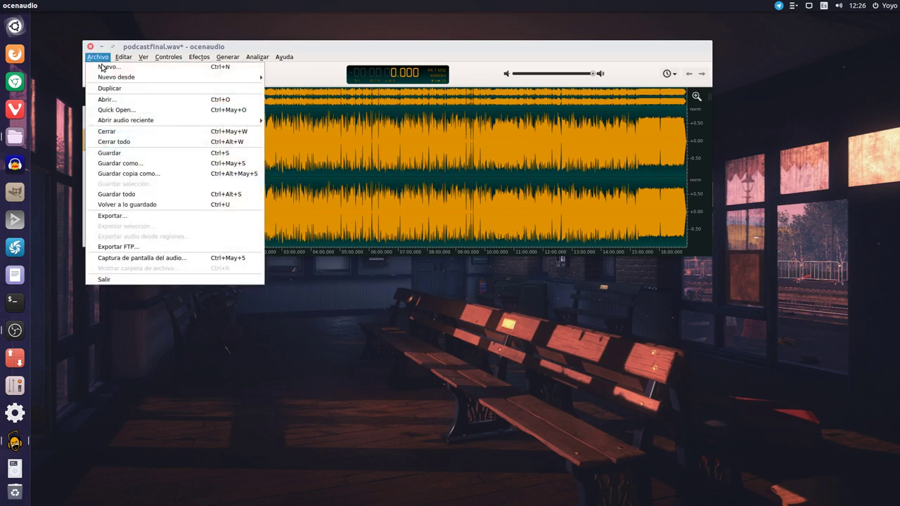
{"action": "left_click", "coordinate": [112, 217]}
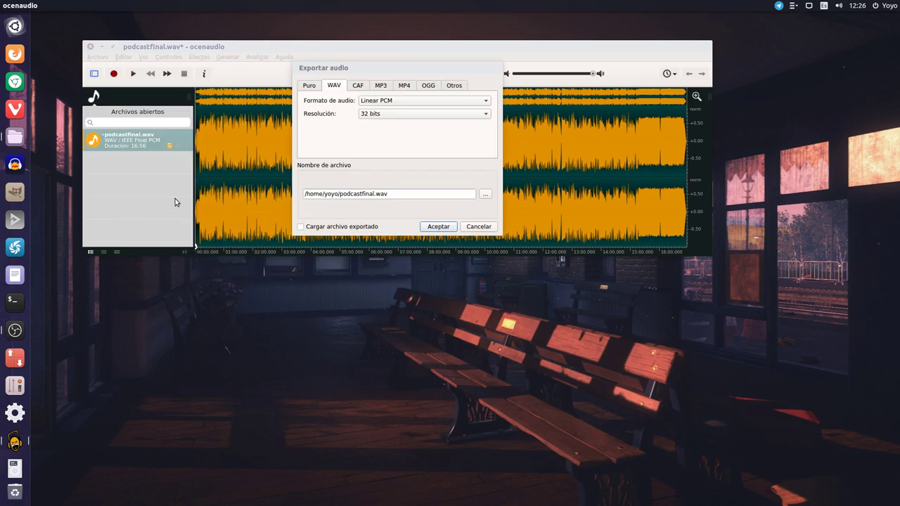
{"action": "left_click", "coordinate": [380, 86]}
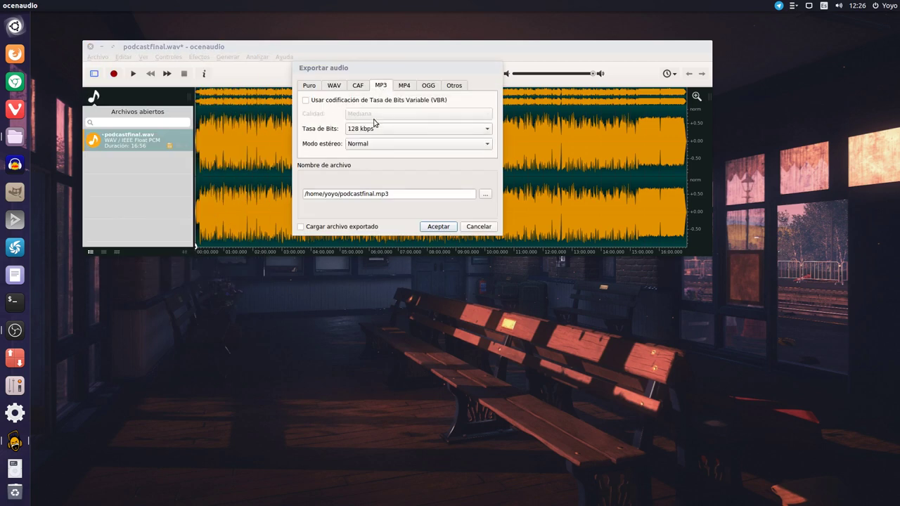
{"action": "left_click", "coordinate": [376, 194]}
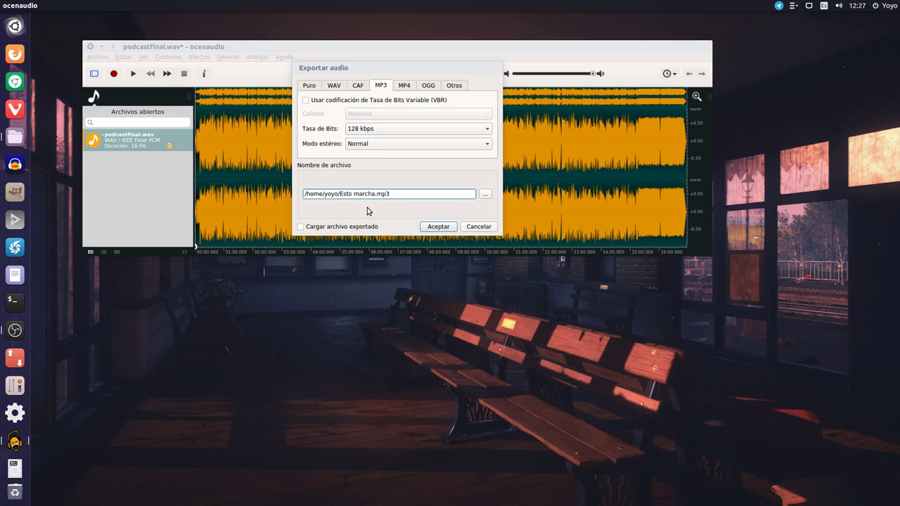
{"action": "type", "text": "y revisiones de distros en camino"}
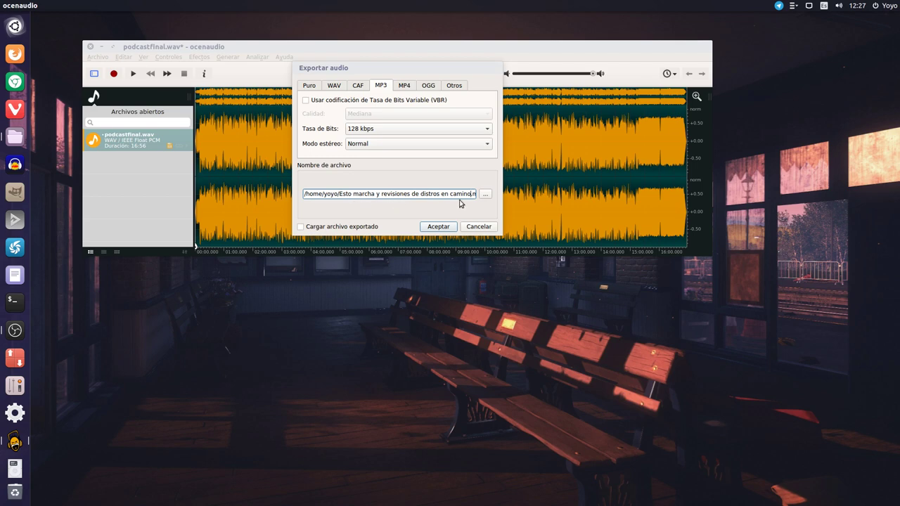
{"action": "left_click", "coordinate": [438, 227]}
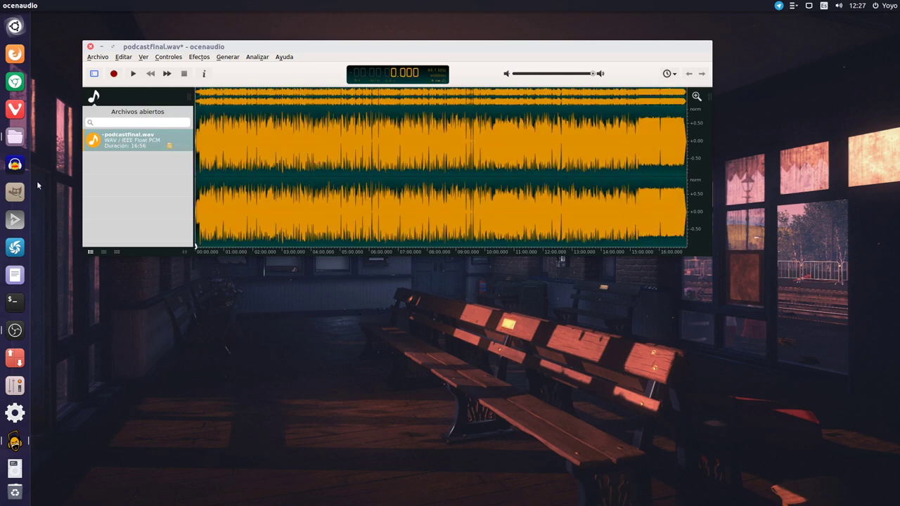
{"action": "left_click", "coordinate": [14, 137]}
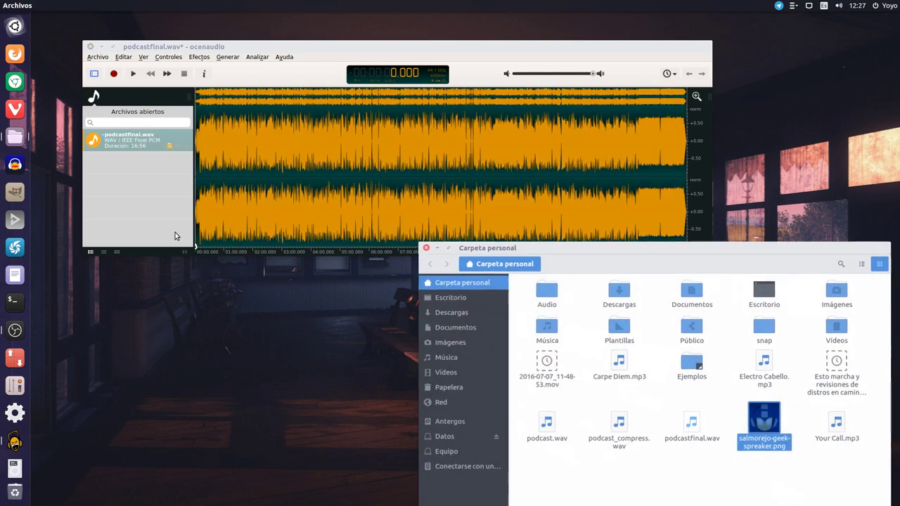
Select the exported MP3 in Files and close ocenaudio without saving podcastfinal.wav changes.
{"action": "left_click", "coordinate": [840, 367]}
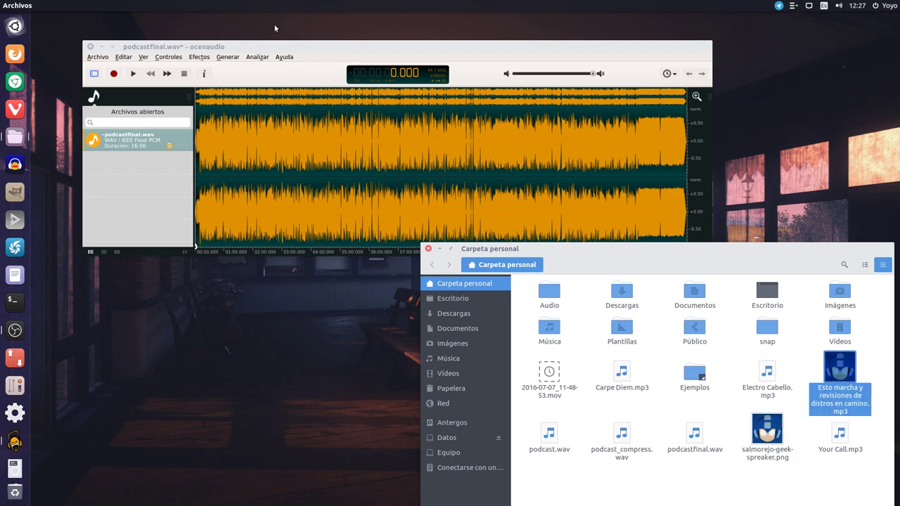
{"action": "left_click_drag", "start_coordinate": [314, 48], "coordinate": [333, 40]}
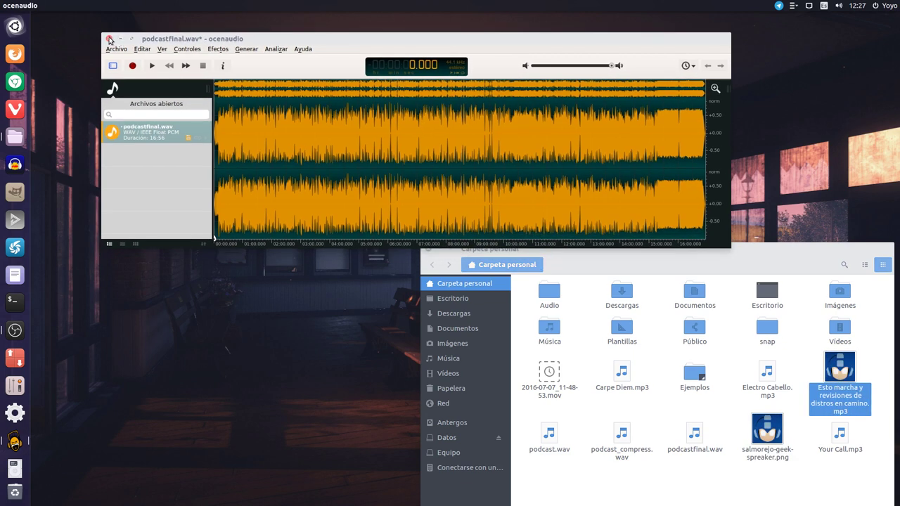
{"action": "left_click", "coordinate": [109, 39]}
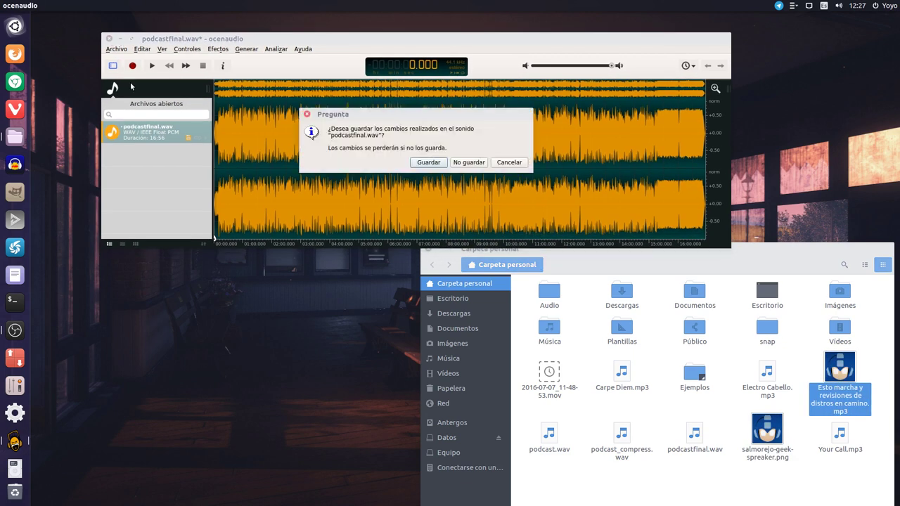
{"action": "left_click", "coordinate": [468, 162]}
{"action": "left_click_drag", "start_coordinate": [560, 246], "coordinate": [306, 104]}
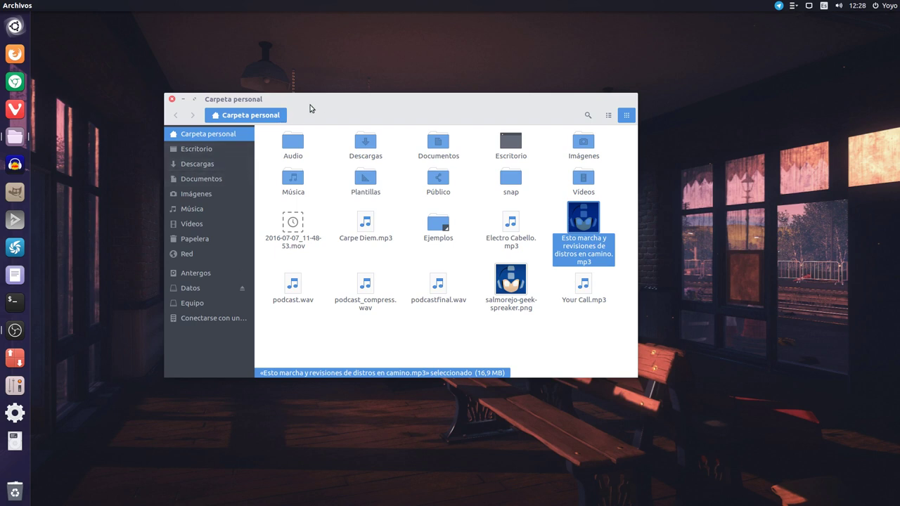
{"action": "left_click_drag", "start_coordinate": [312, 104], "coordinate": [303, 46]}
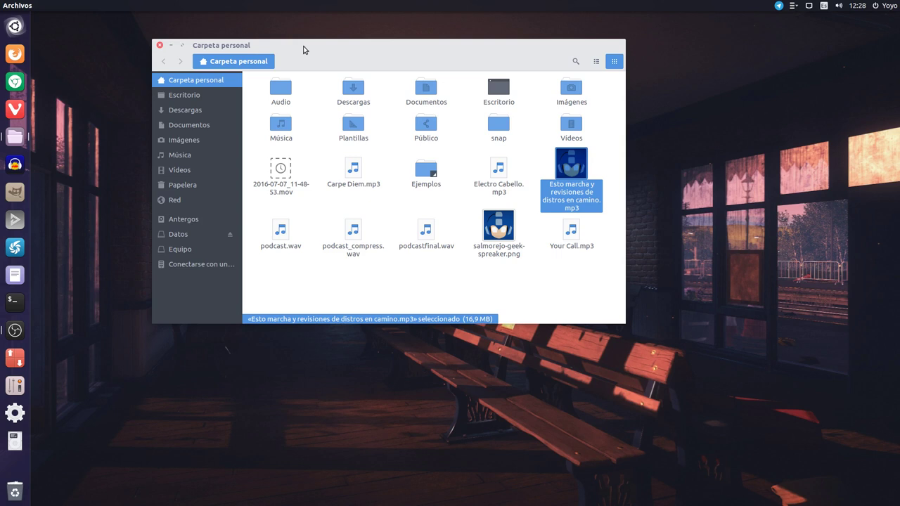
{"action": "left_click_drag", "start_coordinate": [461, 46], "coordinate": [418, 49]}
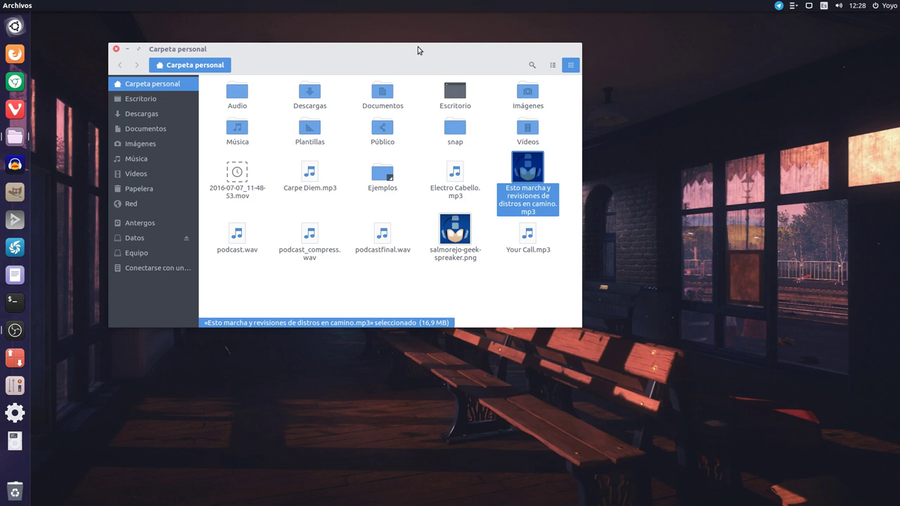
{"action": "left_click", "coordinate": [492, 290]}
{"action": "left_click", "coordinate": [532, 178]}
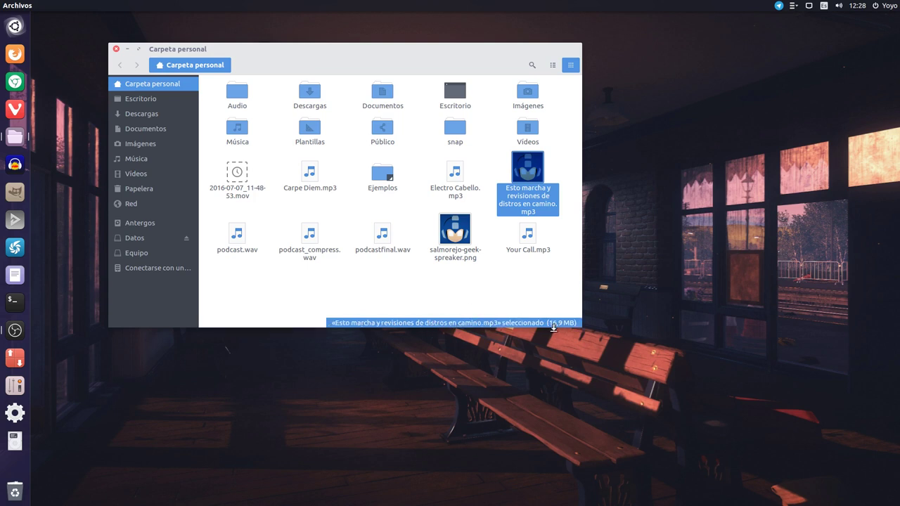
{"action": "left_click", "coordinate": [546, 291]}
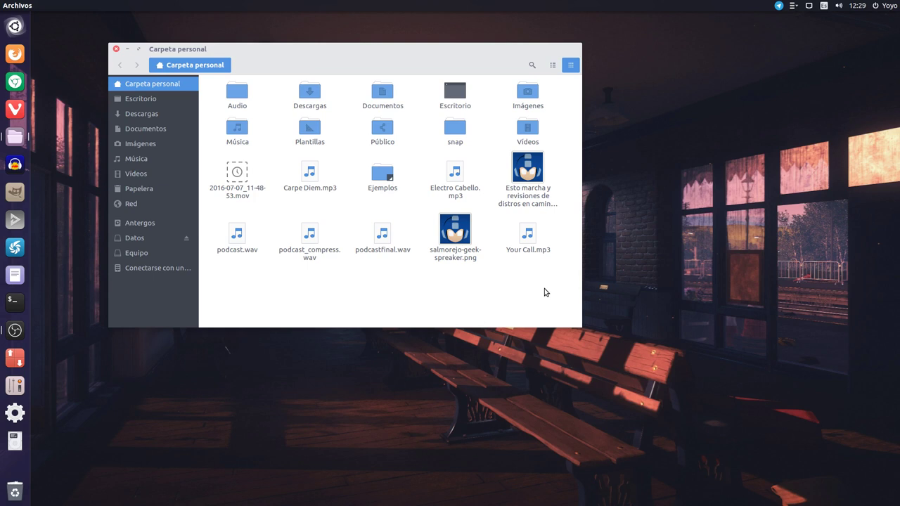
{"action": "left_click", "coordinate": [536, 171]}
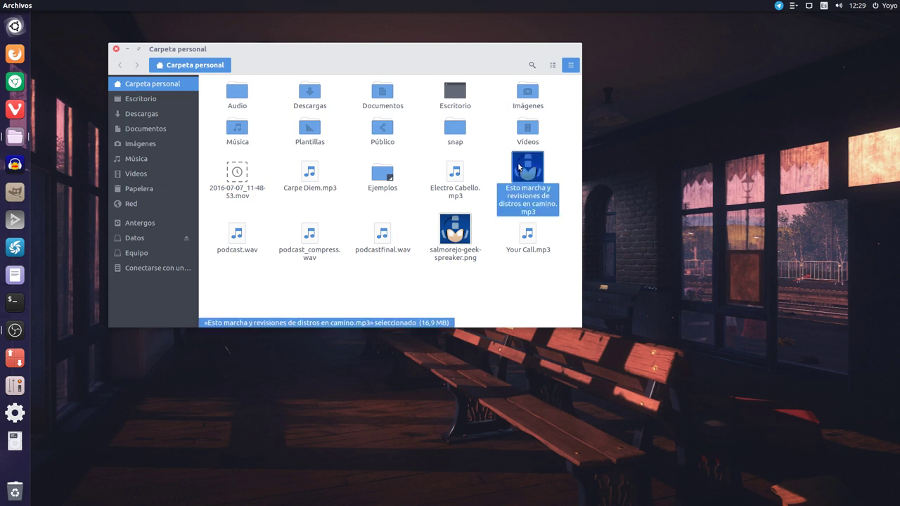
{"action": "right_click", "coordinate": [531, 169]}
{"action": "mouse_move", "coordinate": [569, 193]}
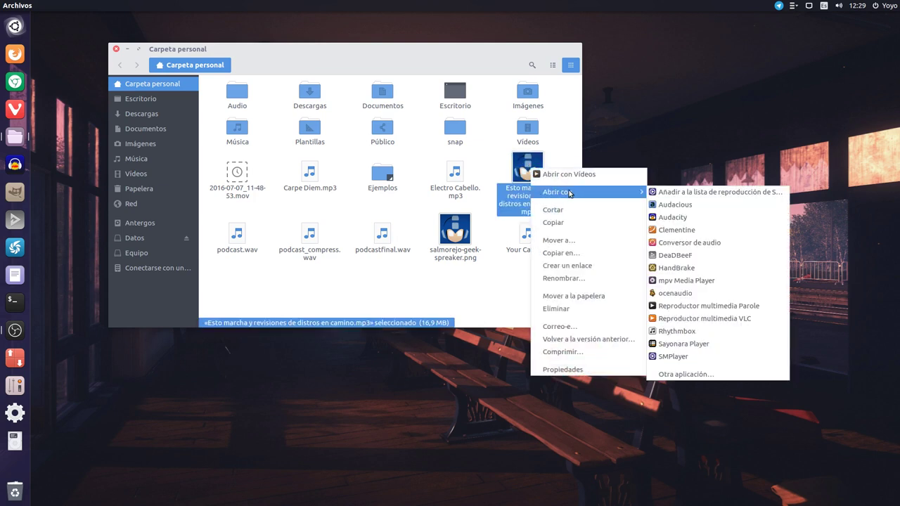
{"action": "left_click", "coordinate": [699, 318]}
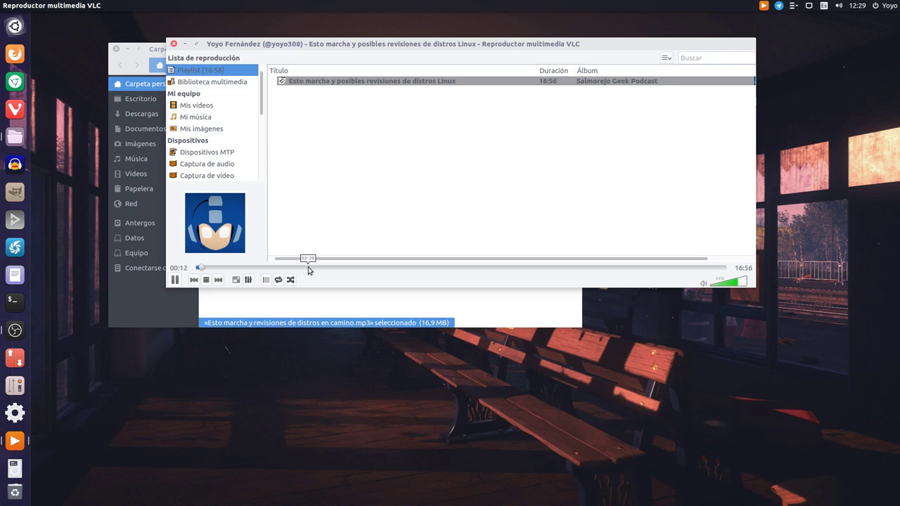
{"action": "left_click", "coordinate": [330, 271]}
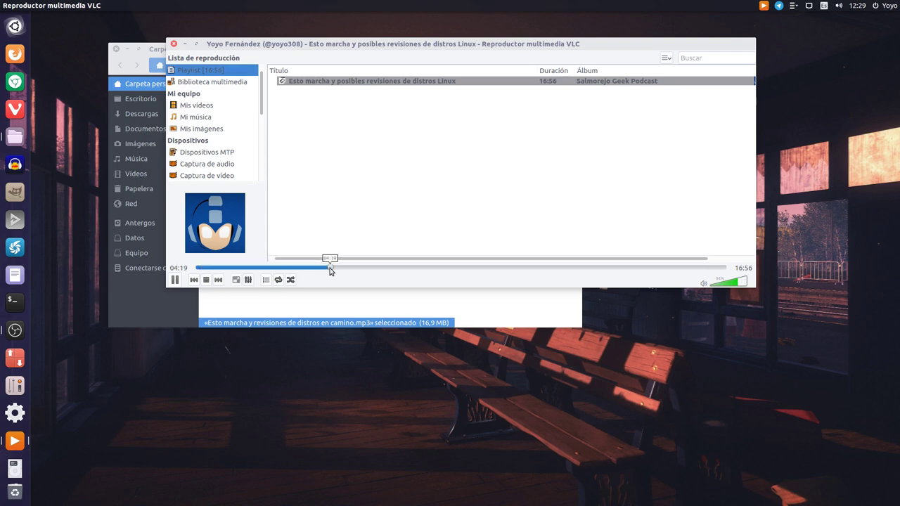
{"action": "left_click", "coordinate": [206, 280]}
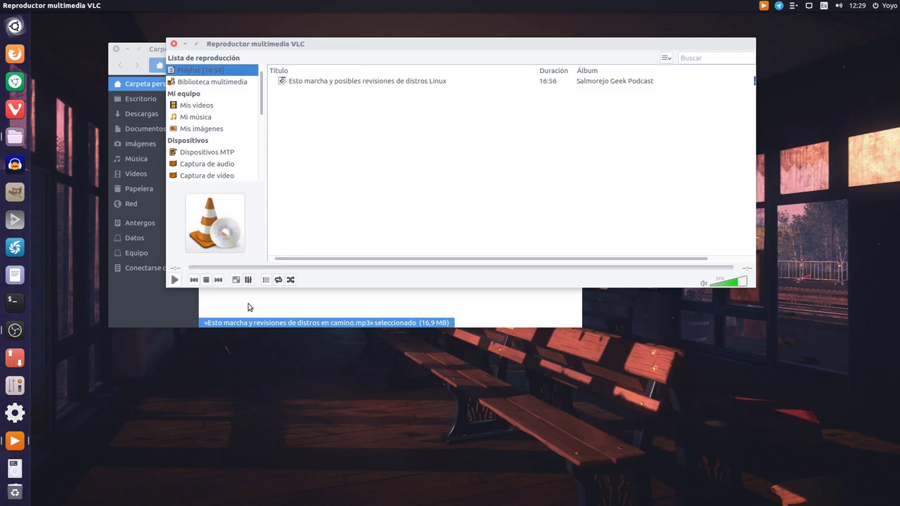
{"action": "left_click", "coordinate": [392, 81]}
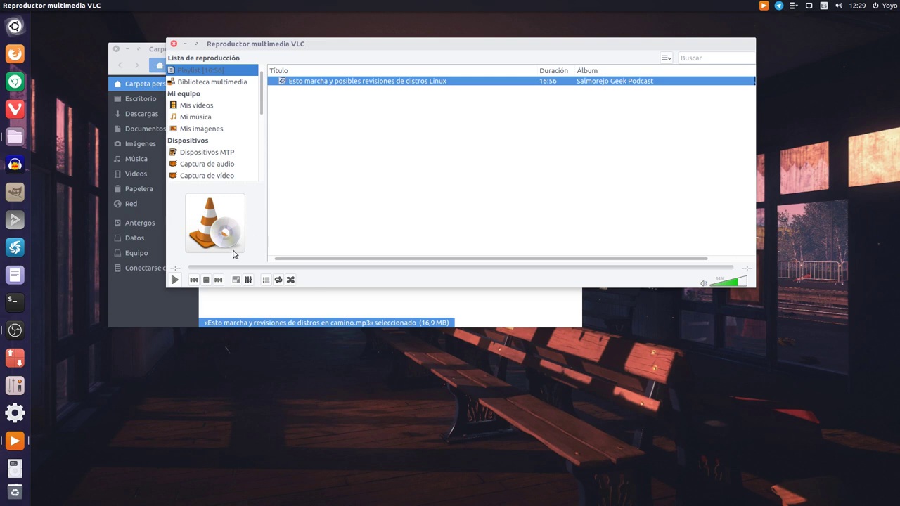
{"action": "left_click_drag", "start_coordinate": [298, 43], "coordinate": [335, 73]}
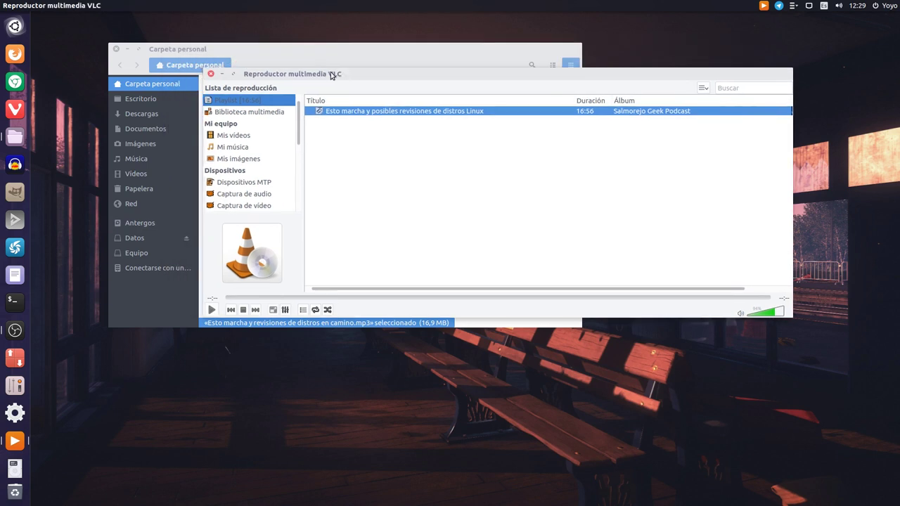
{"action": "left_click", "coordinate": [212, 73]}
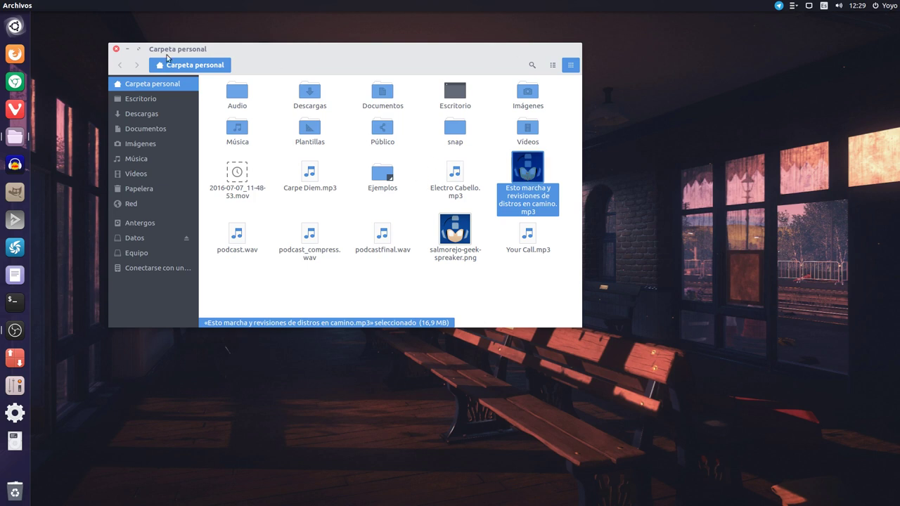
Minimize the file manager and bring the still-recording OBS window back into position.
{"action": "left_click", "coordinate": [129, 51]}
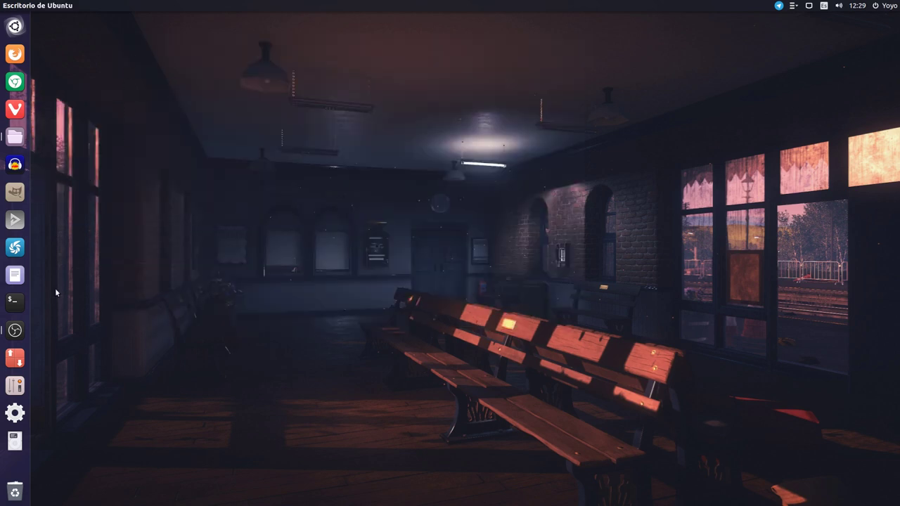
{"action": "left_click", "coordinate": [15, 331]}
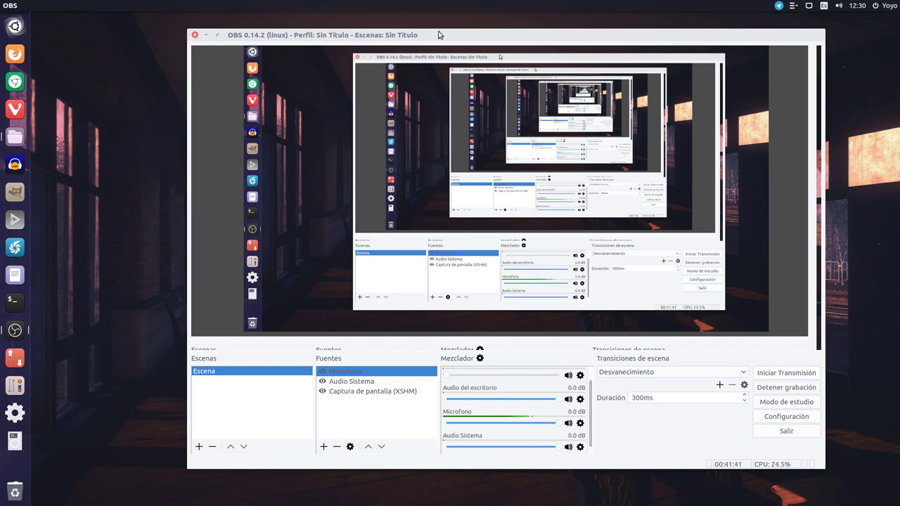
{"action": "left_click_drag", "start_coordinate": [439, 34], "coordinate": [363, 28]}
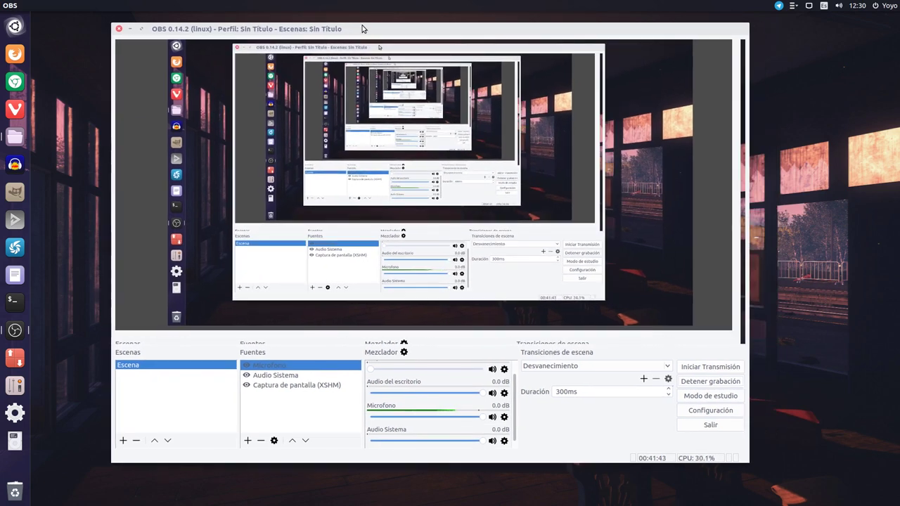